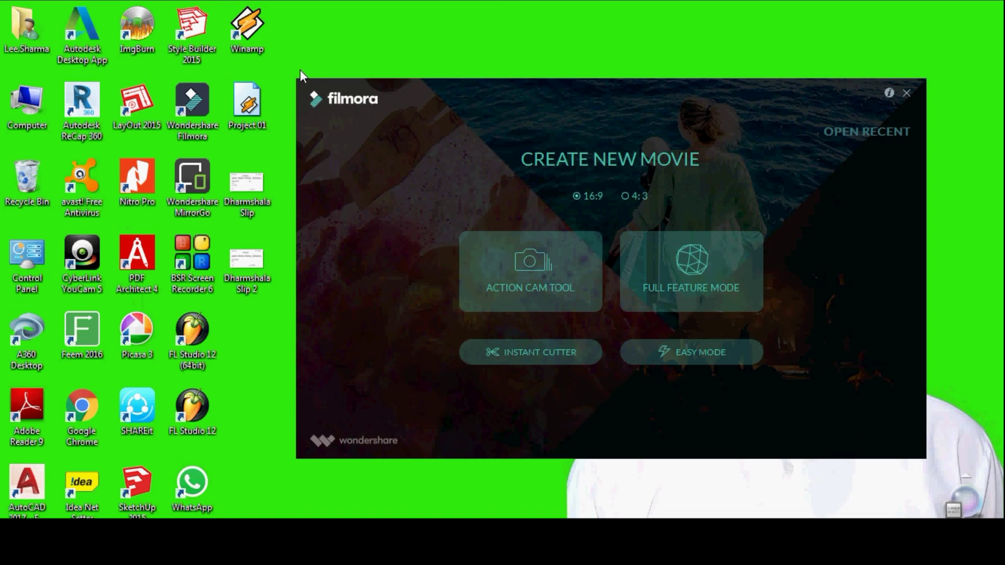
# Launch Wondershare Filmora from the desktop
pyautogui.doubleClick(199, 99)
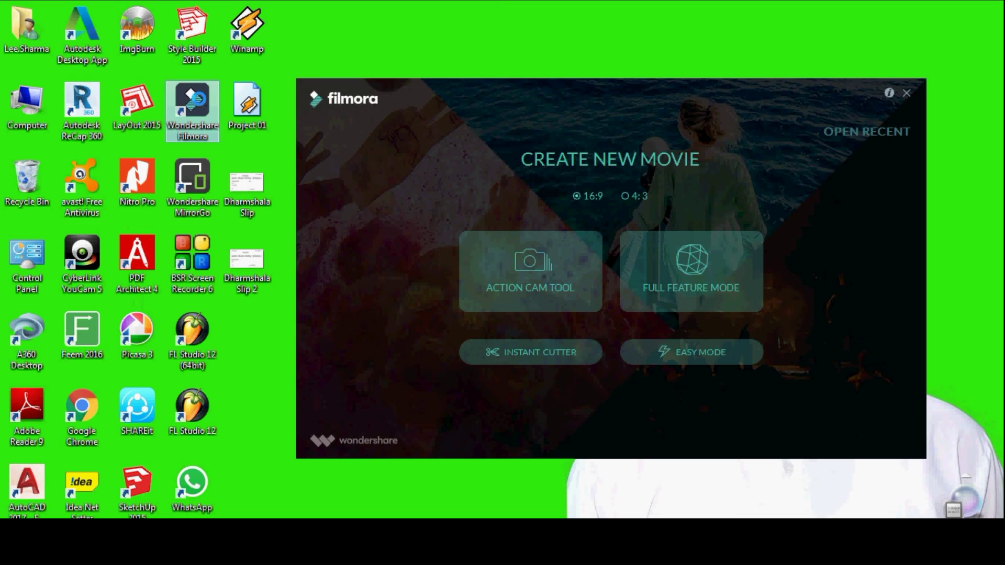
pyautogui.rightClick(198, 93)
pyautogui.click(306, 62)
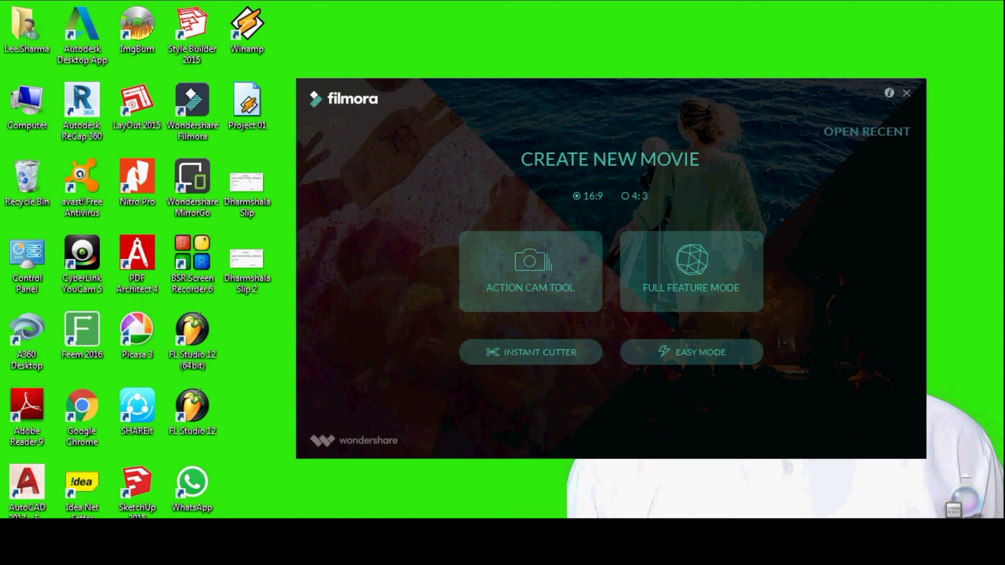
pyautogui.moveTo(170, 554)
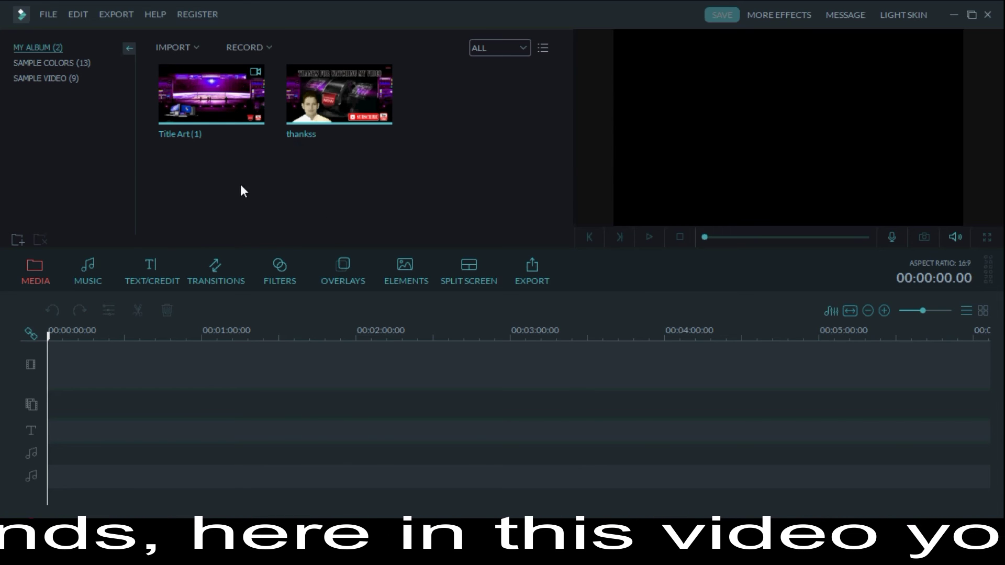
pyautogui.click(173, 49)
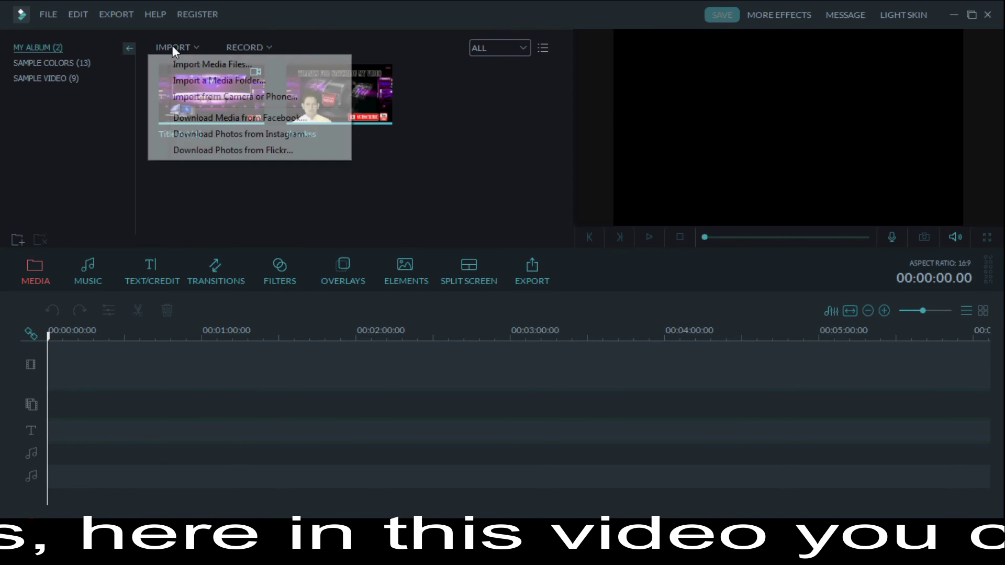
pyautogui.click(205, 64)
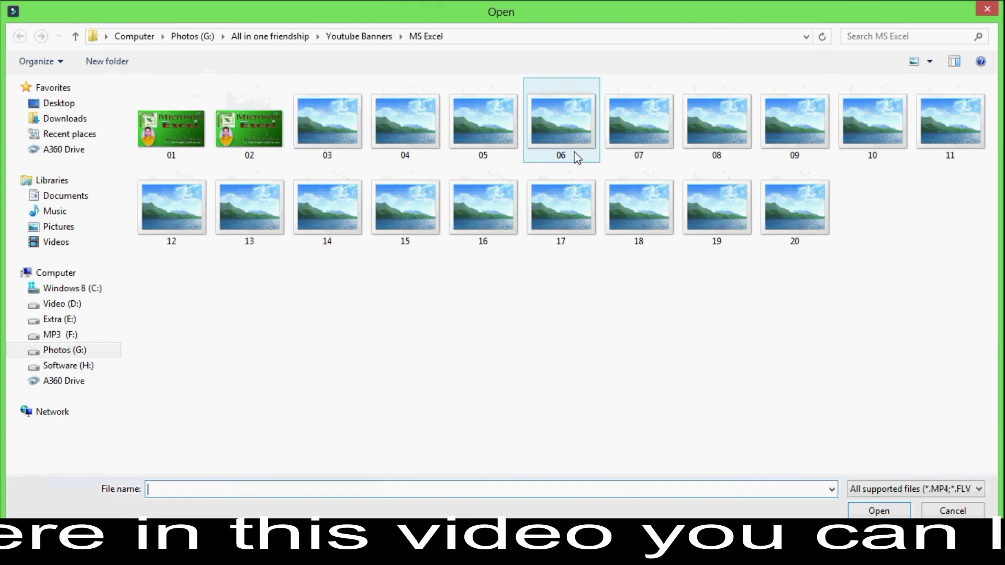
pyautogui.click(987, 9)
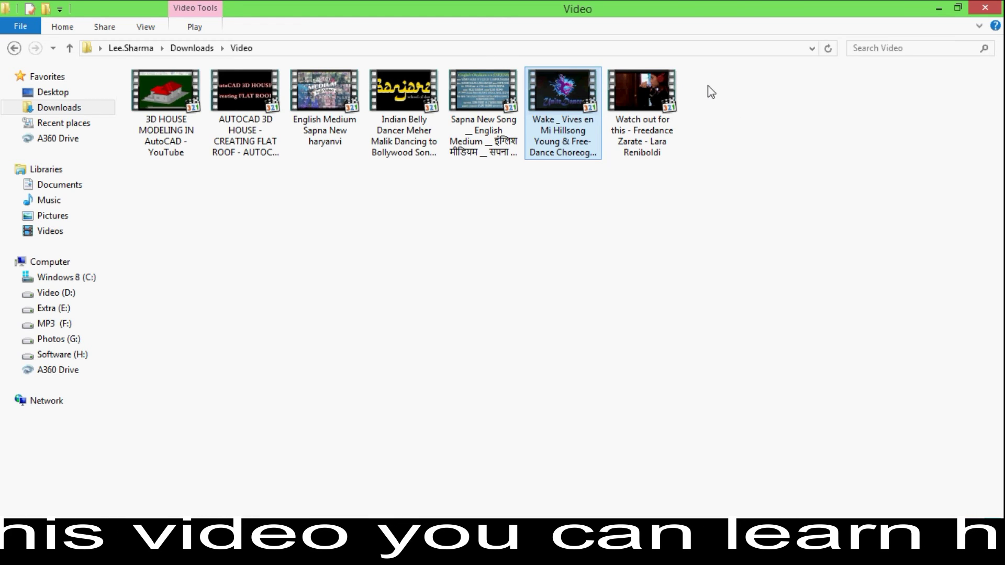
# Import the "Wake _ Vives en Mi Hillsong" and "Watch out for this" videos from the Downloads Video folder into the album
pyautogui.moveTo(707, 67); pyautogui.dragTo(546, 179)
pyautogui.moveTo(565, 91); pyautogui.dragTo(263, 178)
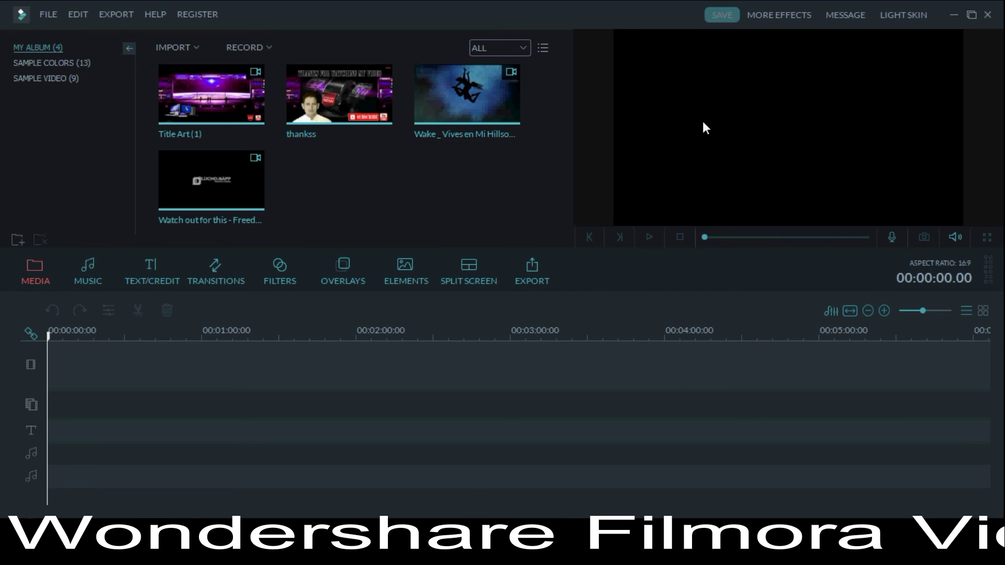
# Place Title Art (1) at the start of the video track, followed directly by the "Wake _ Vives en Mi Hillsong" clip
pyautogui.moveTo(368, 98)
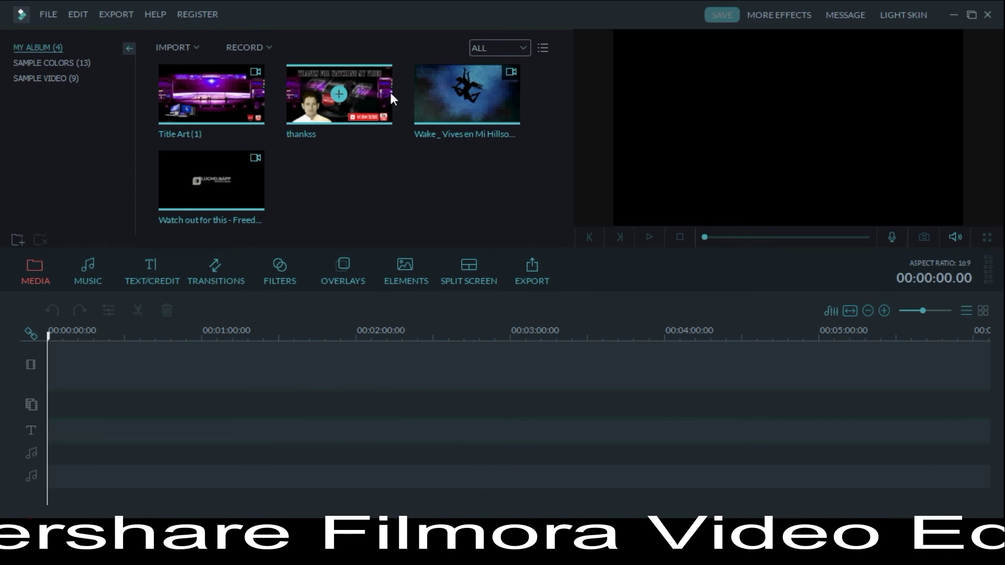
pyautogui.moveTo(460, 93)
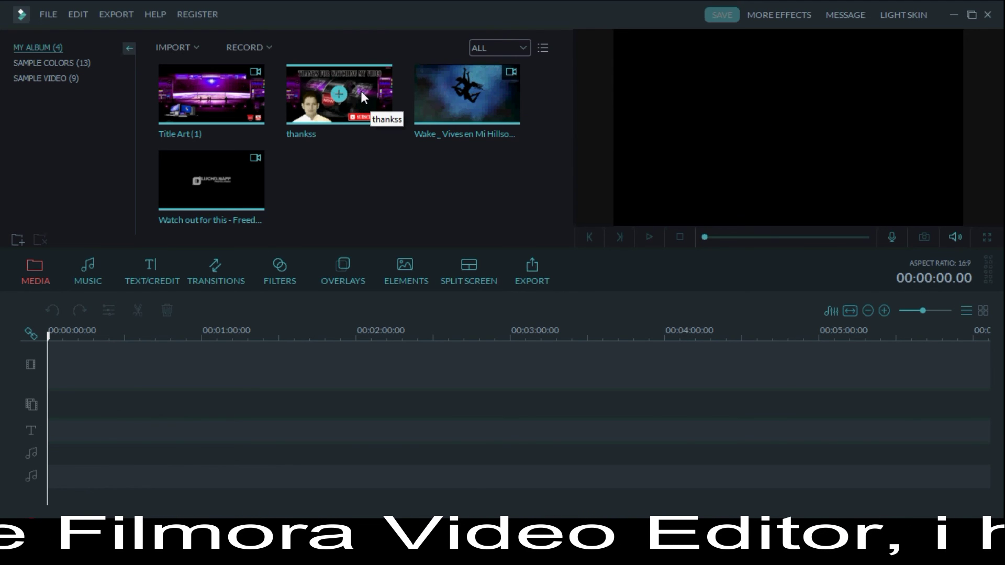
pyautogui.moveTo(237, 96)
pyautogui.mouseDown()
pyautogui.moveTo(190, 233)
pyautogui.moveTo(122, 366)
pyautogui.moveTo(111, 368)
pyautogui.mouseUp()
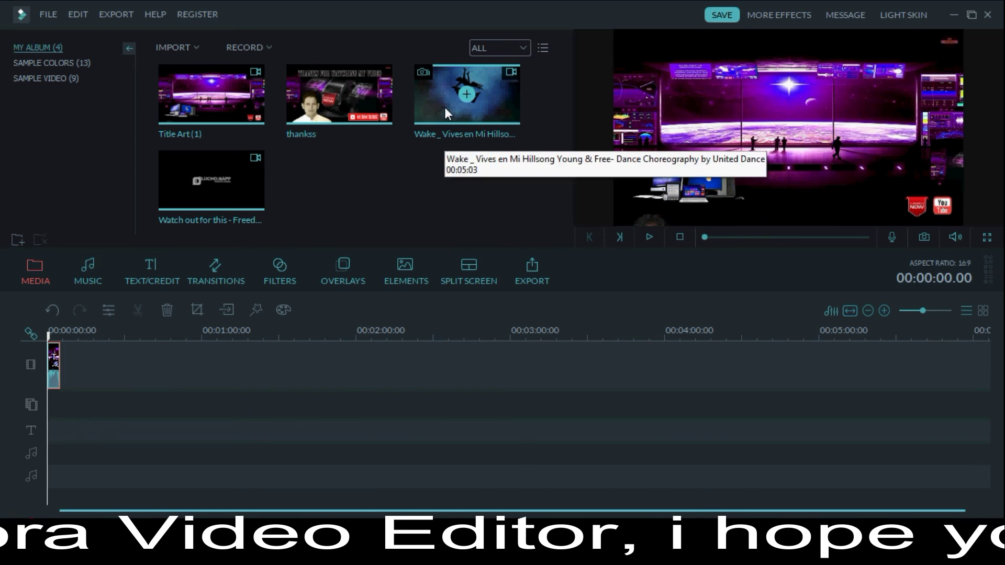
pyautogui.moveTo(444, 102); pyautogui.dragTo(164, 390)
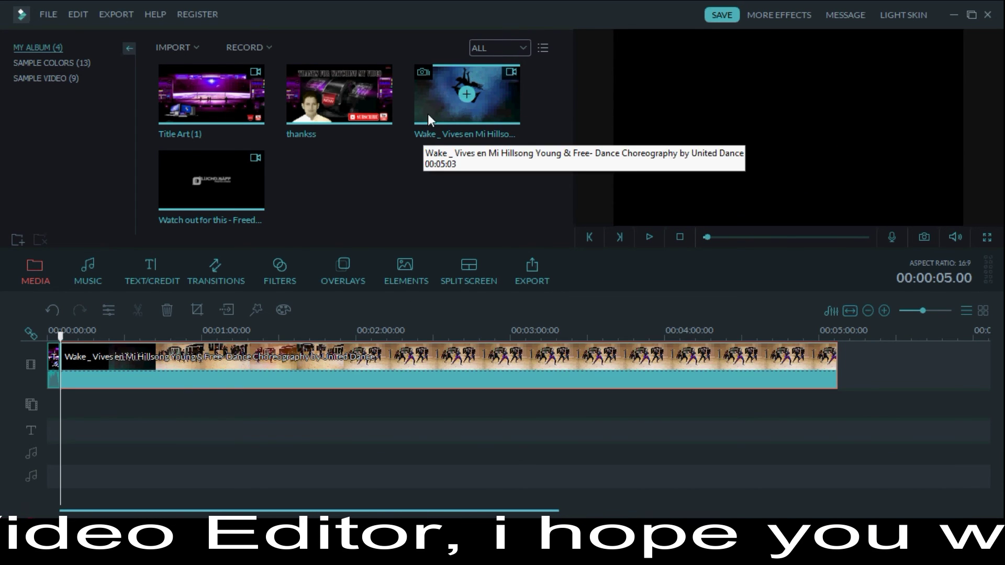
# Preview the "Watch out for this" clip from the album, playing its opening and scrubbing to about 00:01:47
pyautogui.moveTo(252, 206)
pyautogui.mouseDown()
pyautogui.moveTo(249, 187)
pyautogui.moveTo(676, 294)
pyautogui.moveTo(865, 361)
pyautogui.moveTo(347, 189)
pyautogui.mouseUp()
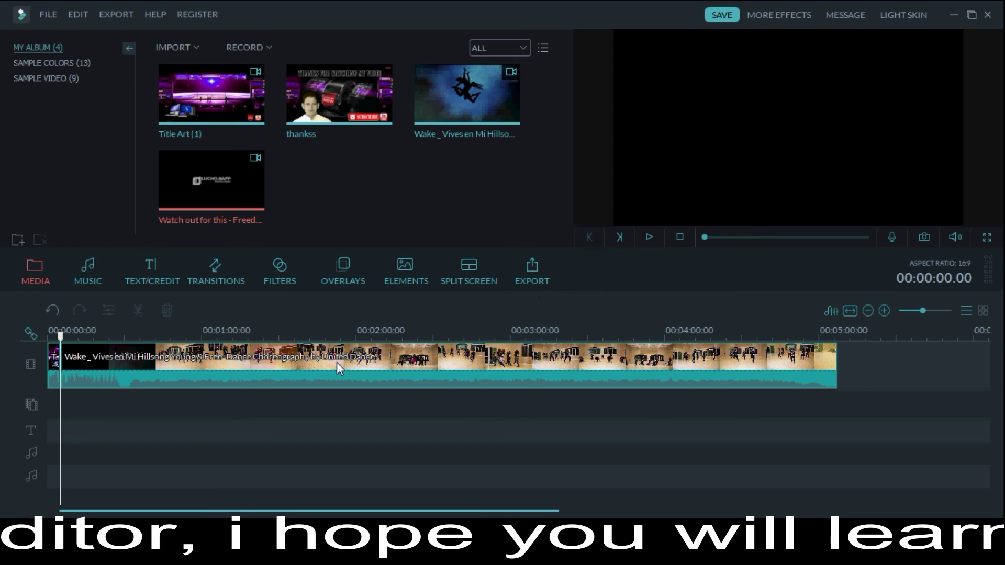
pyautogui.click(651, 236)
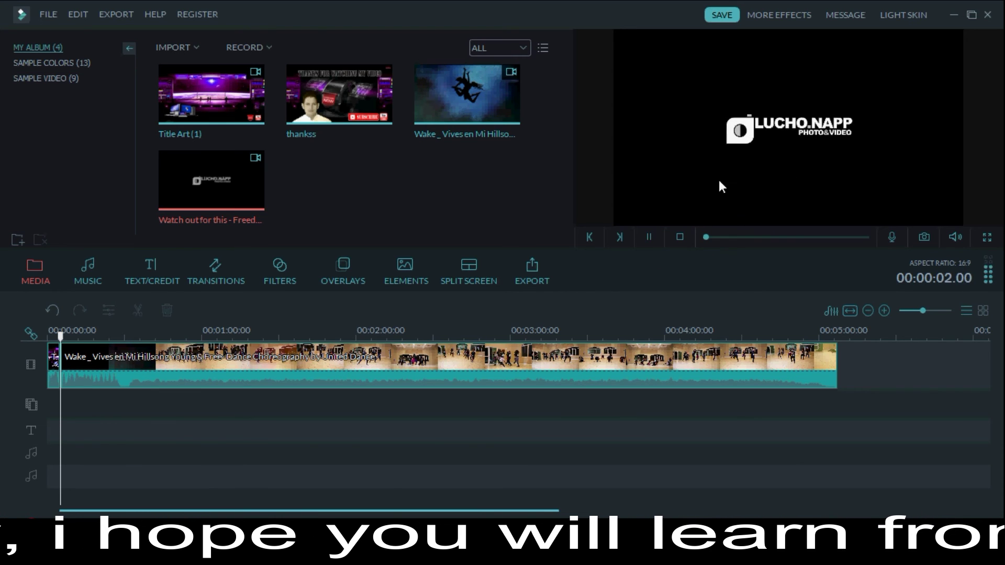
pyautogui.click(648, 236)
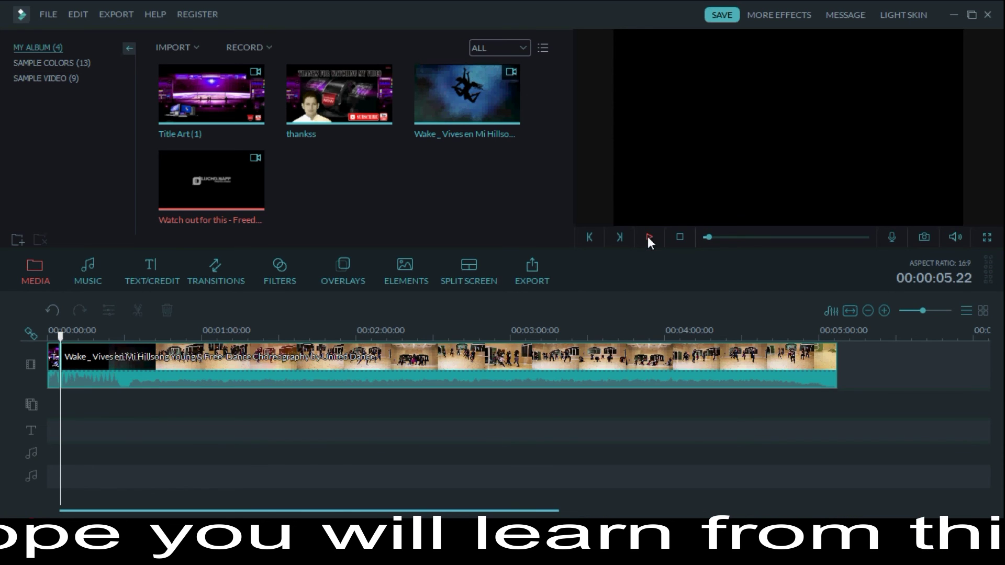
pyautogui.moveTo(706, 240); pyautogui.dragTo(784, 245)
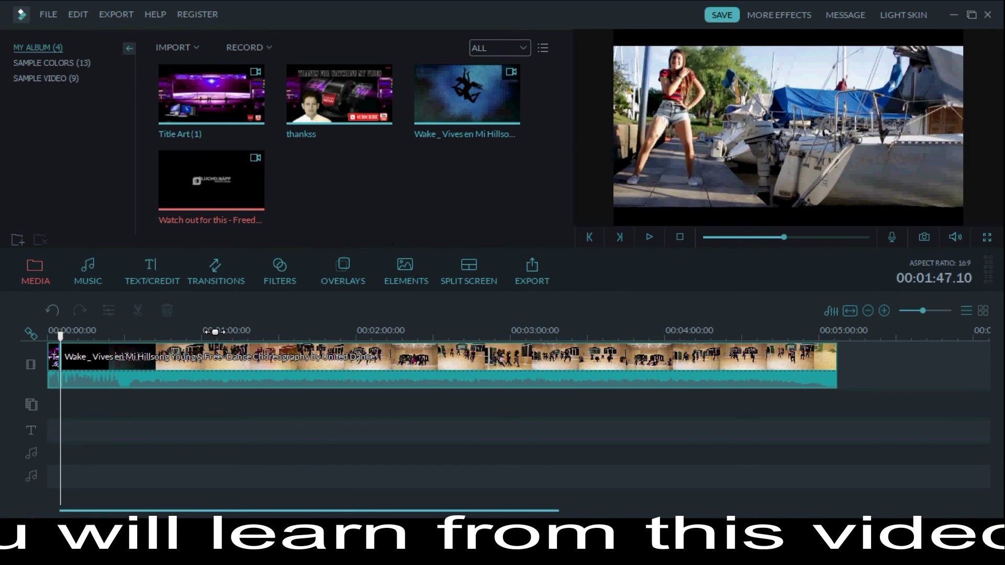
# Stretch the timeline scale and play the beginning of the "Wake" clip on the video track
pyautogui.moveTo(226, 333); pyautogui.dragTo(314, 352)
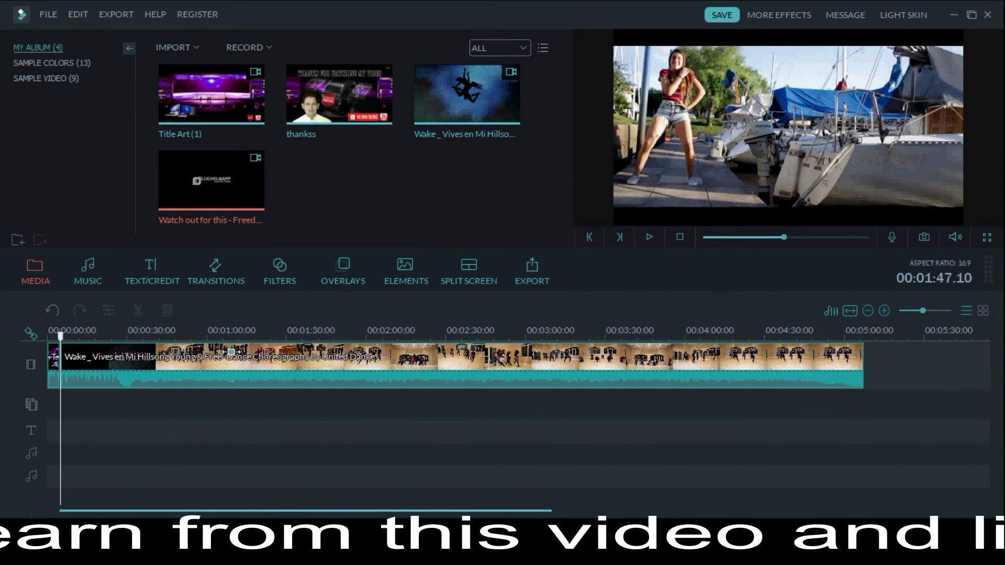
pyautogui.click(923, 312)
pyautogui.moveTo(925, 310)
pyautogui.mouseDown()
pyautogui.moveTo(937, 311)
pyautogui.moveTo(913, 312)
pyautogui.moveTo(922, 315)
pyautogui.mouseUp()
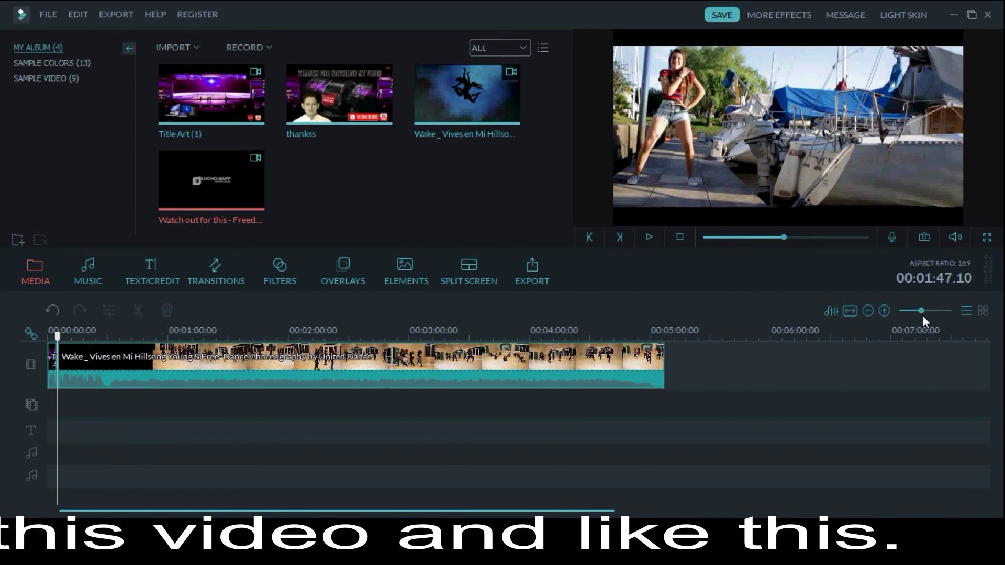
pyautogui.click(884, 311)
pyautogui.click(885, 312)
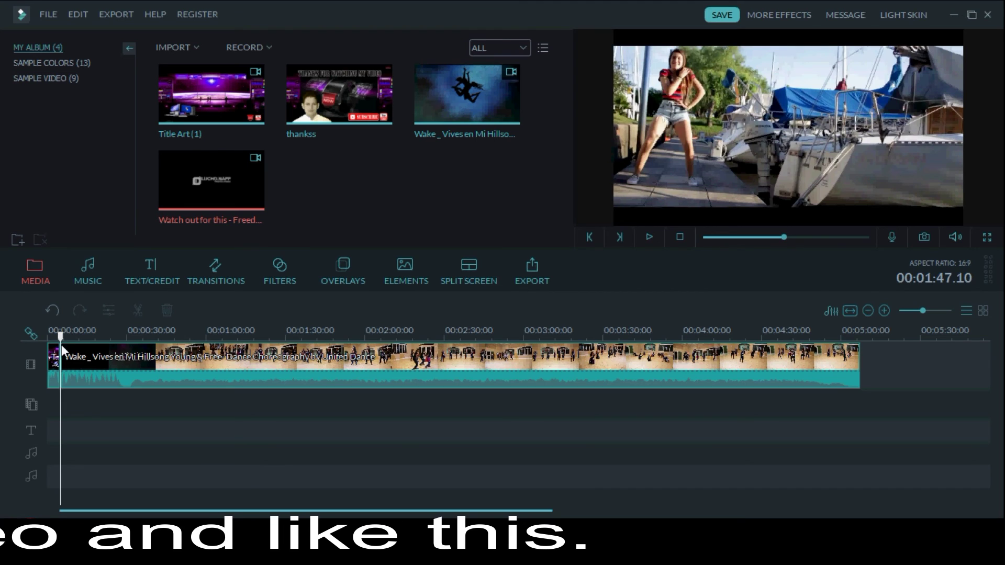
pyautogui.click(166, 378)
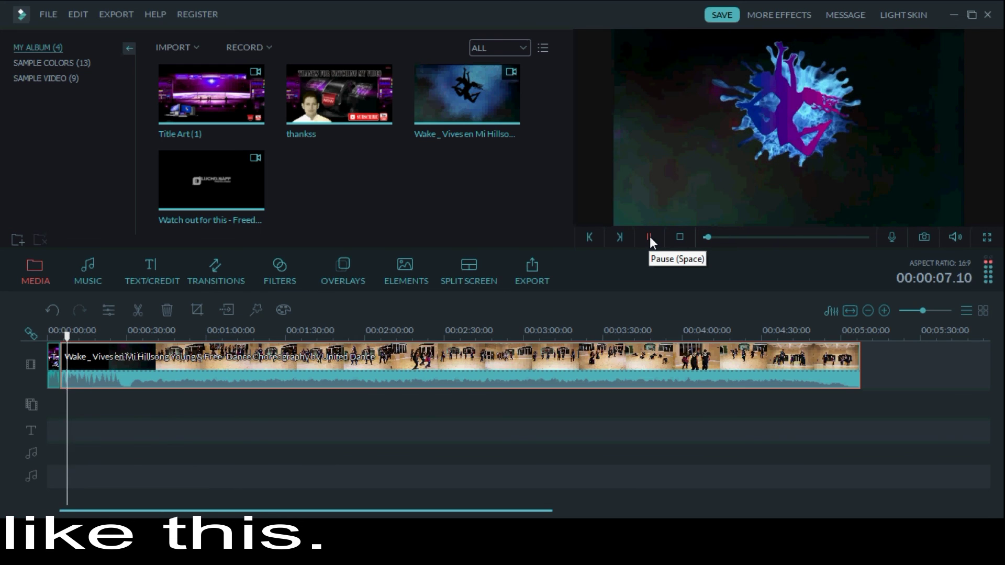
pyautogui.click(650, 238)
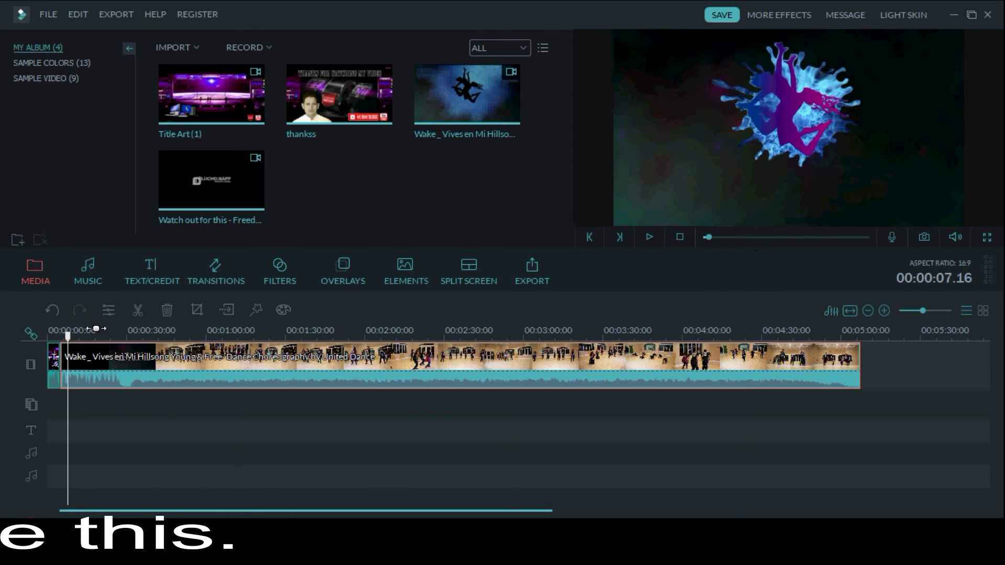
# Locate the end of the intro in the "Wake" clip and split the clip at 00:00:32.12
pyautogui.moveTo(69, 336); pyautogui.dragTo(132, 349)
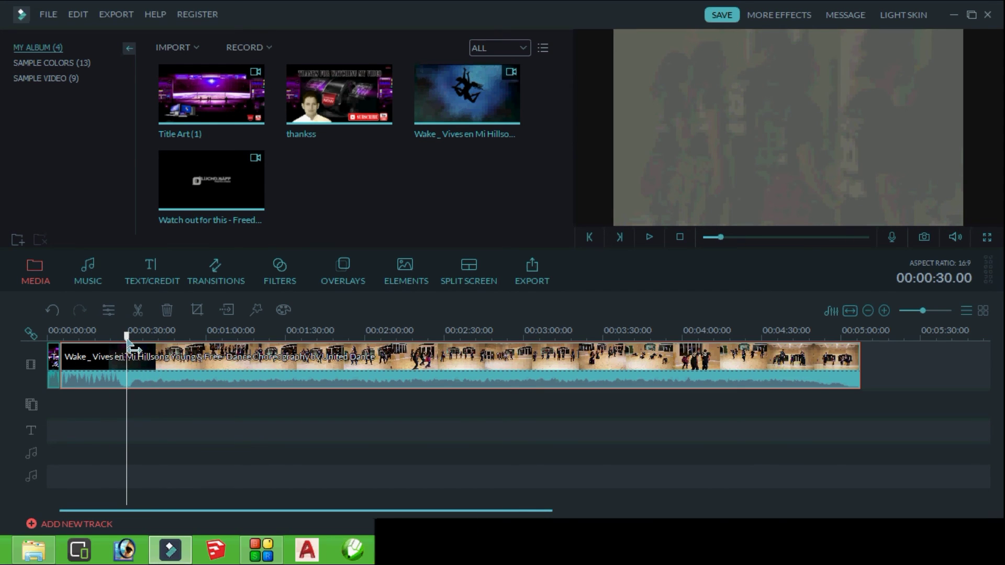
pyautogui.moveTo(126, 339); pyautogui.dragTo(132, 338)
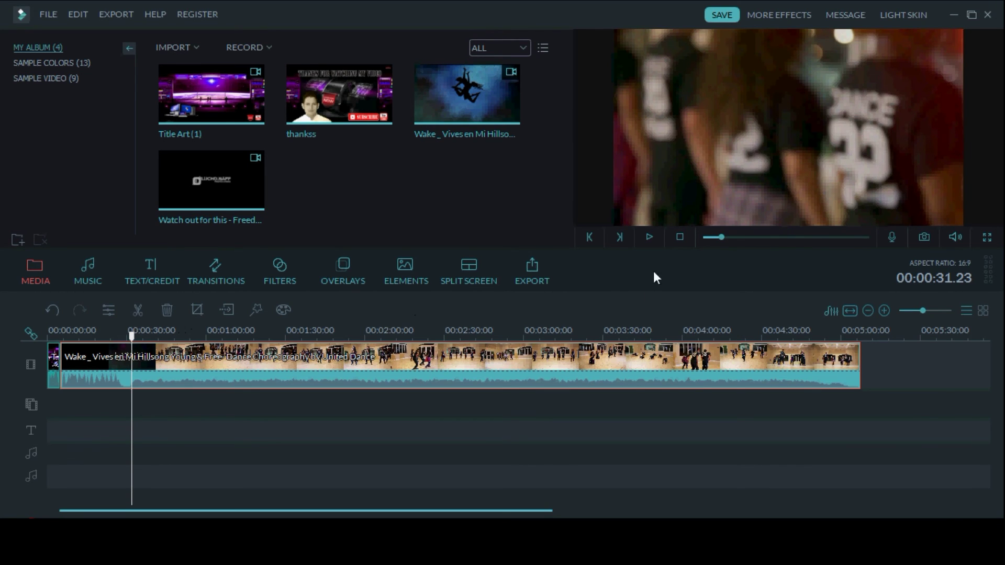
pyautogui.click(649, 237)
pyautogui.click(650, 237)
pyautogui.click(133, 335)
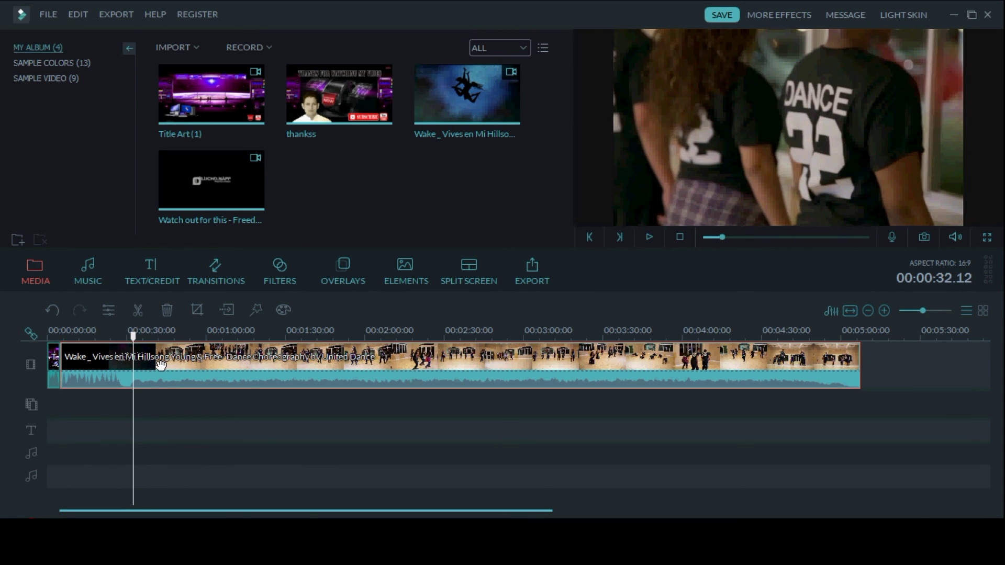
pyautogui.click(138, 310)
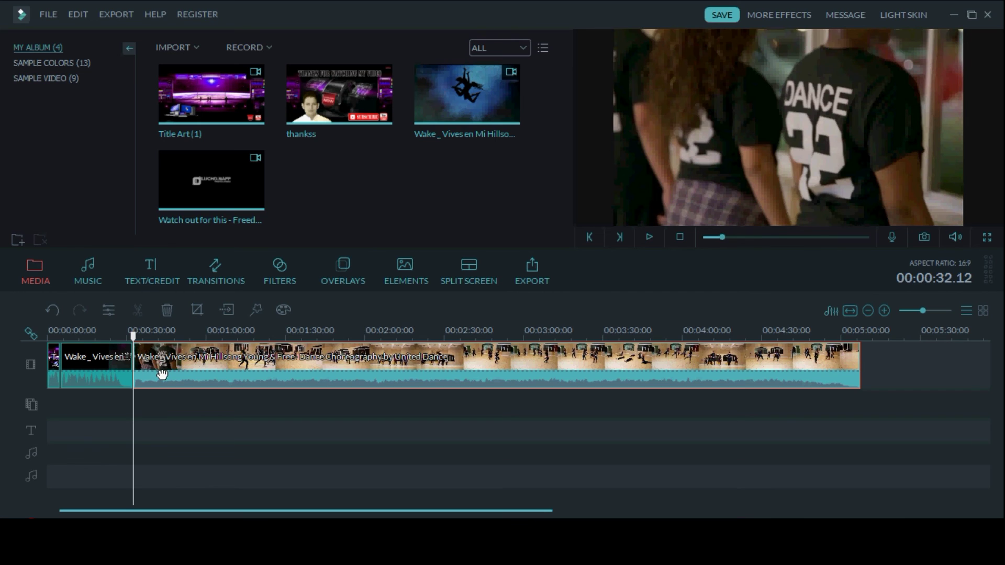
# Delete the intro segment of the "Wake" clip before the split and play the new beginning
pyautogui.click(109, 366)
pyautogui.click(154, 366)
pyautogui.click(106, 370)
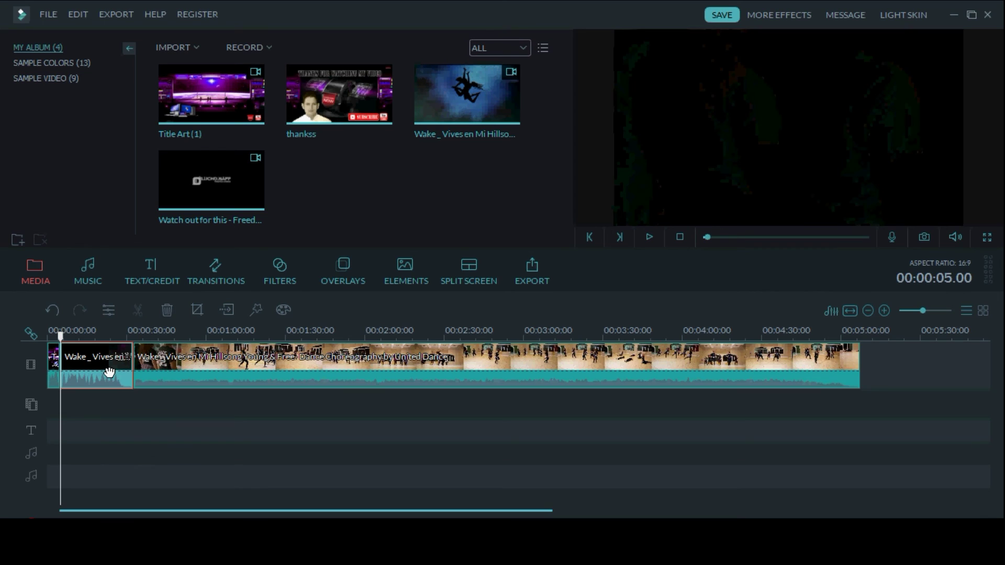
pyautogui.click(168, 309)
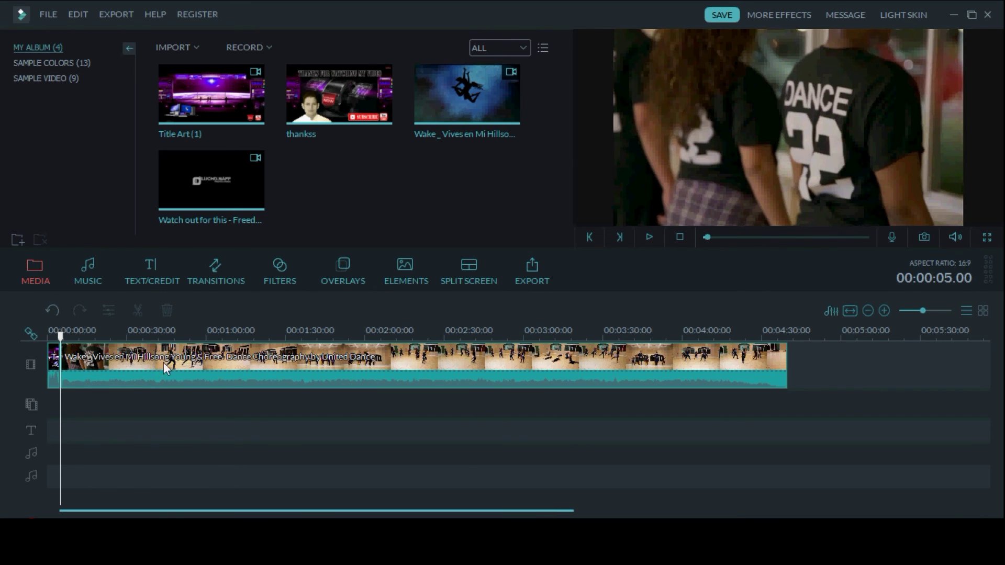
pyautogui.click(650, 238)
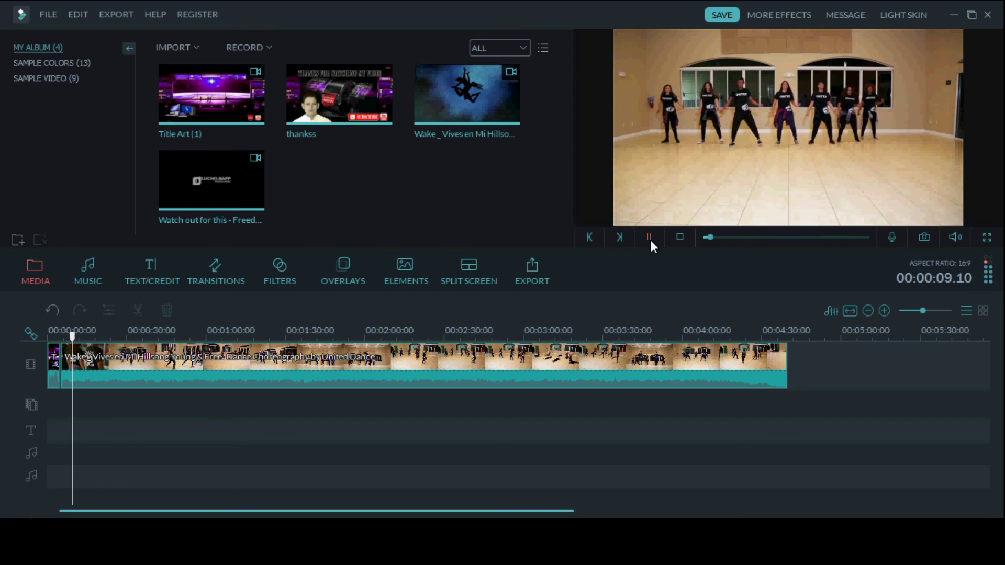
pyautogui.click(648, 238)
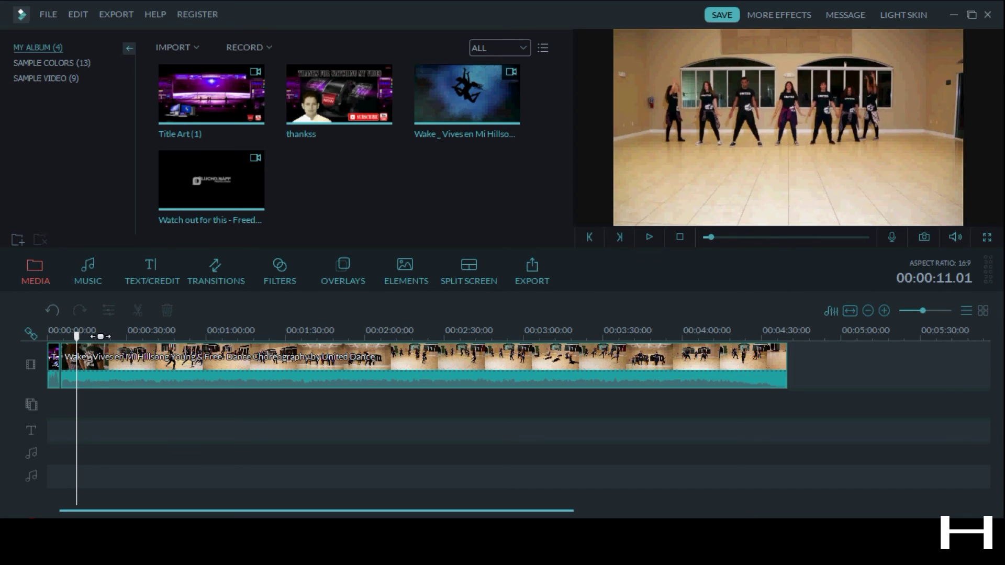
# Split the remaining "Wake" clip at 00:02:29.06 and delete the part after the cut
pyautogui.moveTo(77, 337); pyautogui.dragTo(425, 347)
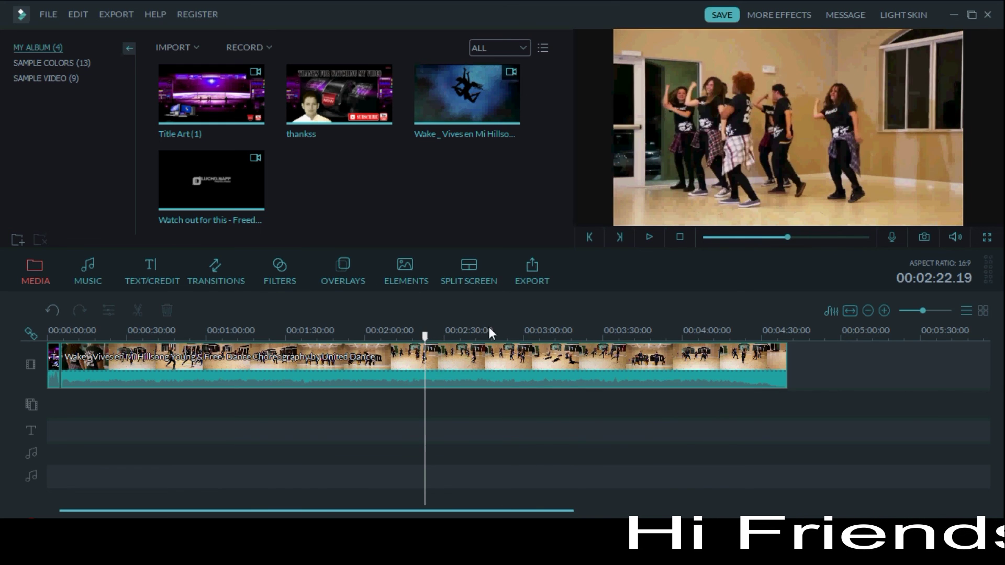
pyautogui.click(649, 238)
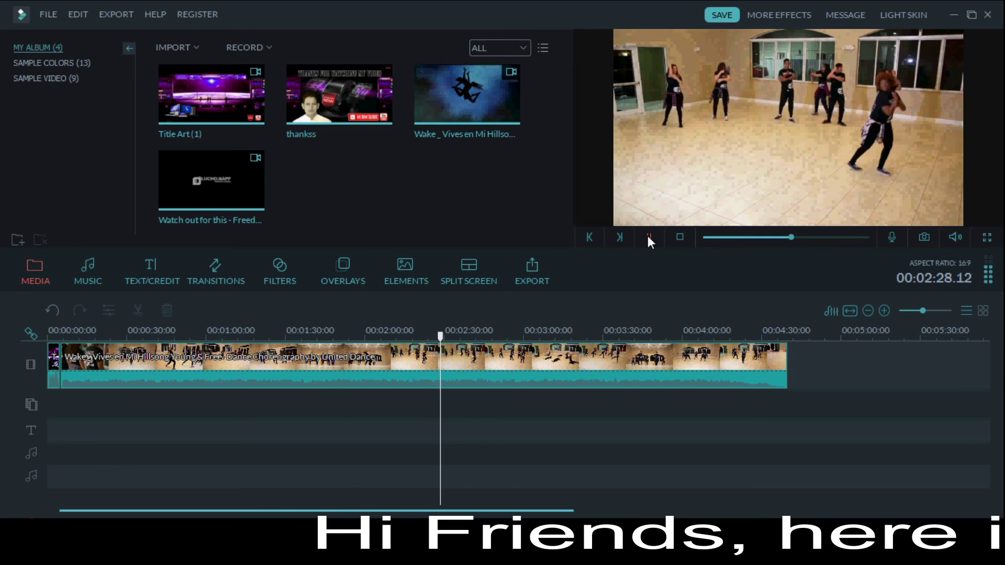
pyautogui.click(648, 236)
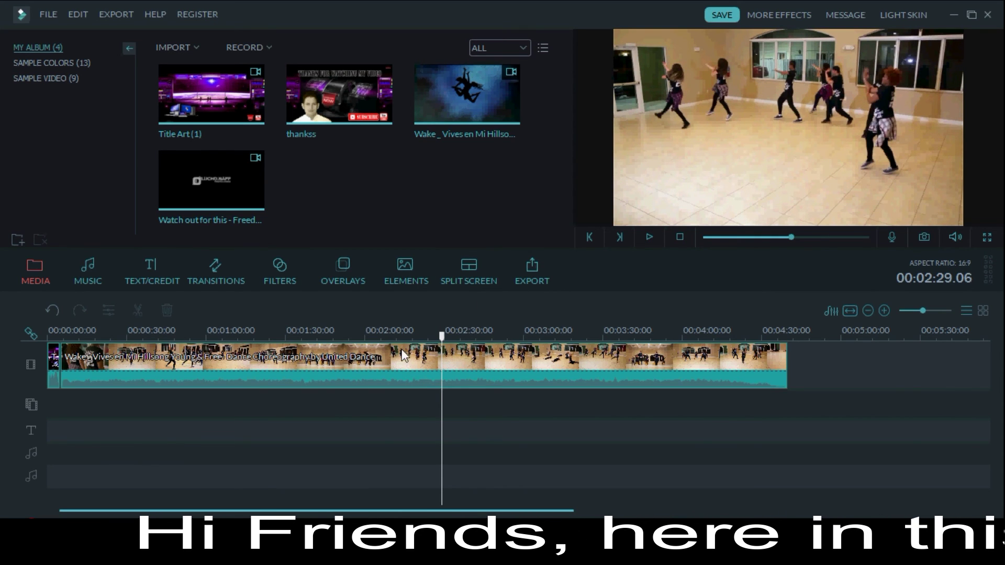
pyautogui.click(338, 362)
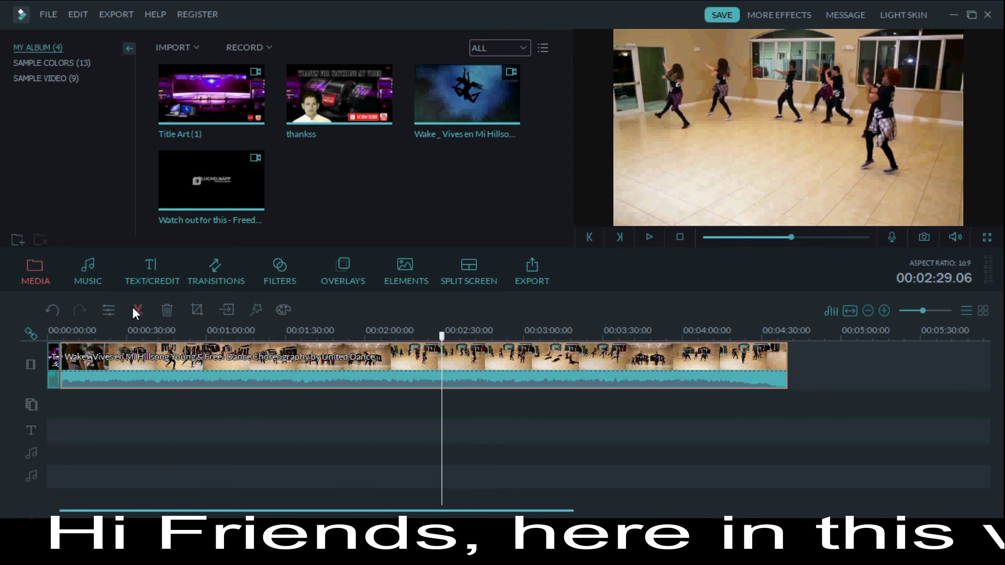
pyautogui.click(134, 309)
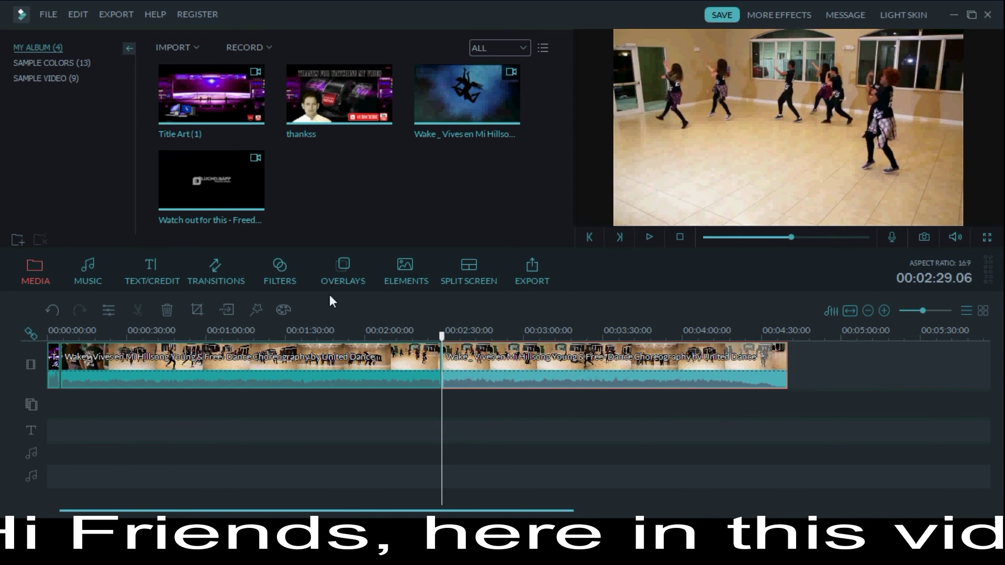
pyautogui.click(167, 309)
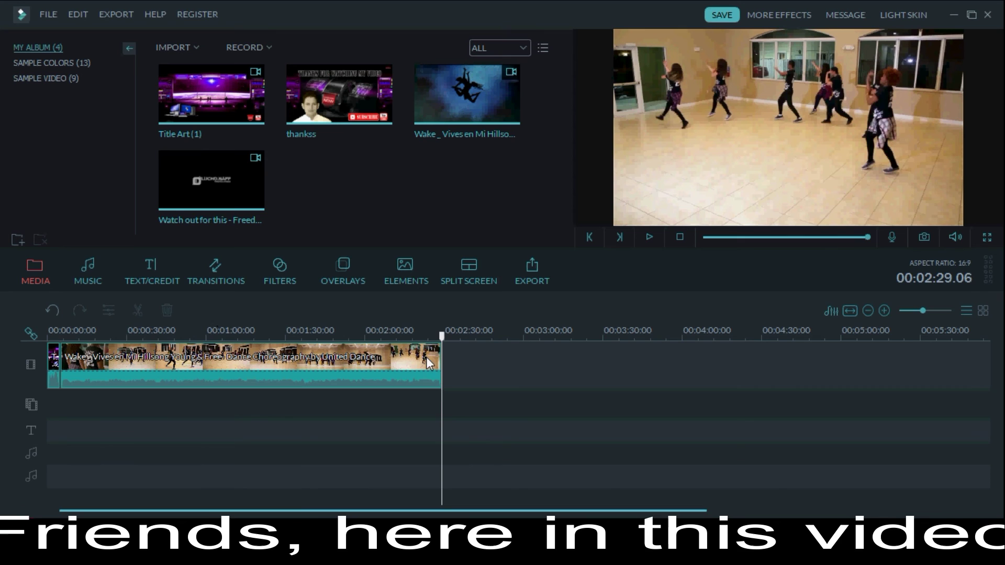
pyautogui.moveTo(443, 338); pyautogui.dragTo(379, 348)
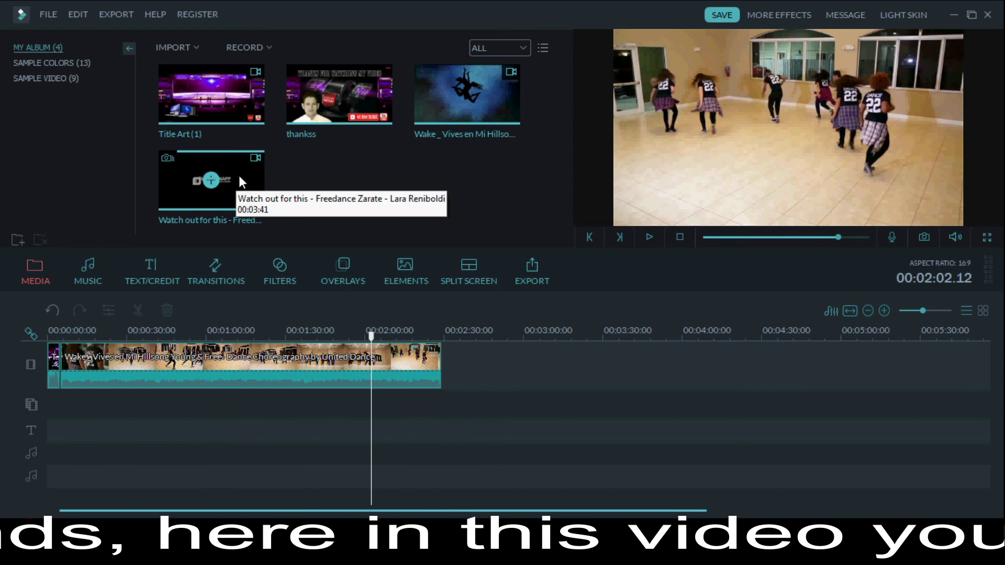
# Place the "Watch out for this" clip directly after the "Wake" clip on the video track and play it from 00:03:22.05
pyautogui.moveTo(237, 172); pyautogui.dragTo(733, 349)
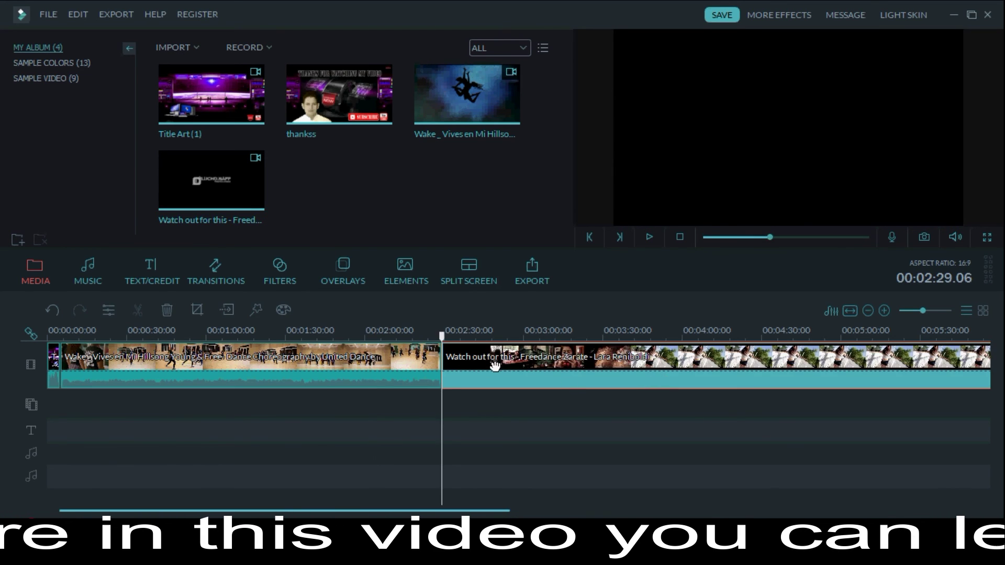
pyautogui.moveTo(442, 358); pyautogui.dragTo(582, 349)
pyautogui.click(652, 237)
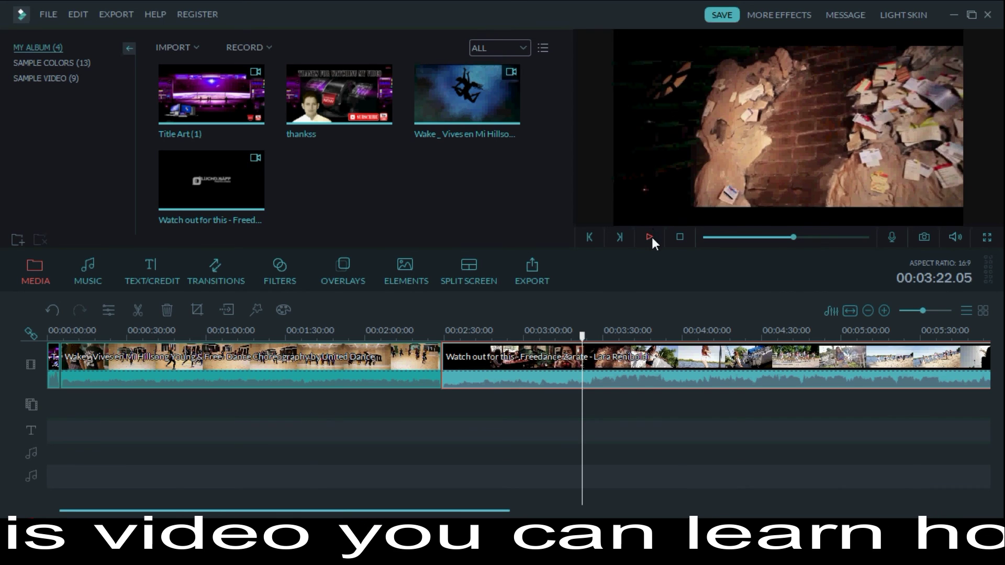
pyautogui.click(652, 237)
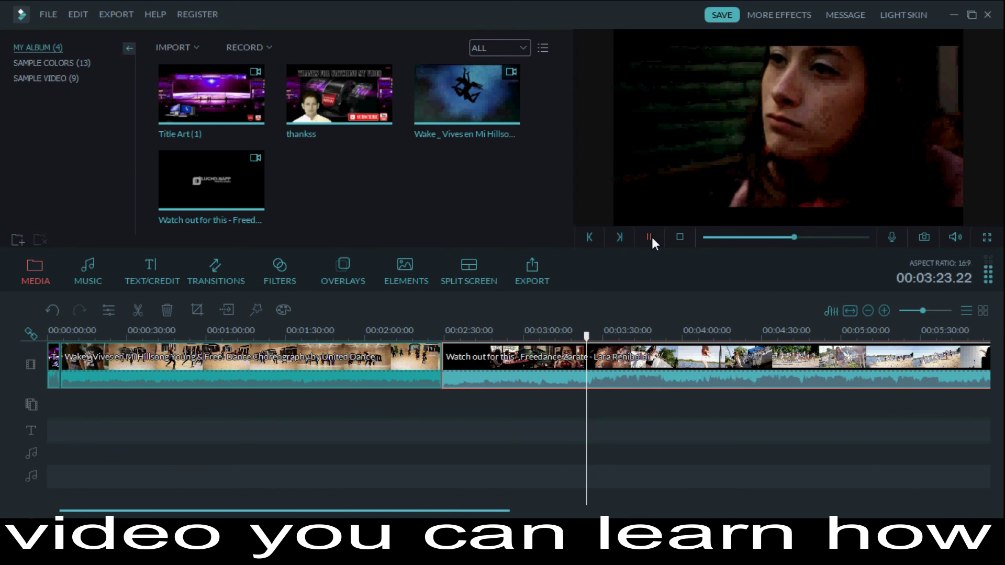
# Split the "Watch out for this" clip at 00:03:20.00 and delete the segment before the cut
pyautogui.moveTo(586, 338); pyautogui.dragTo(576, 340)
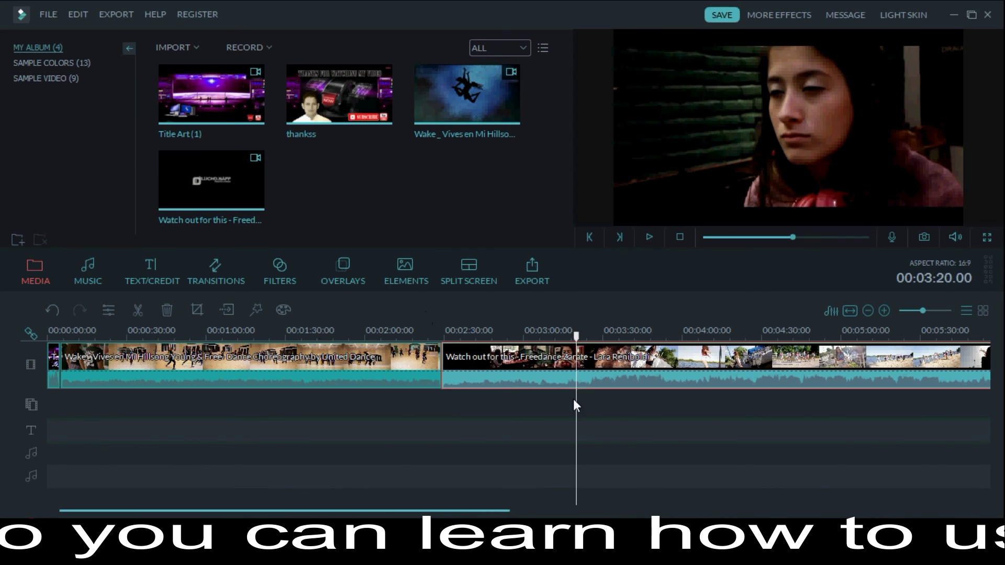
pyautogui.click(137, 311)
pyautogui.click(532, 385)
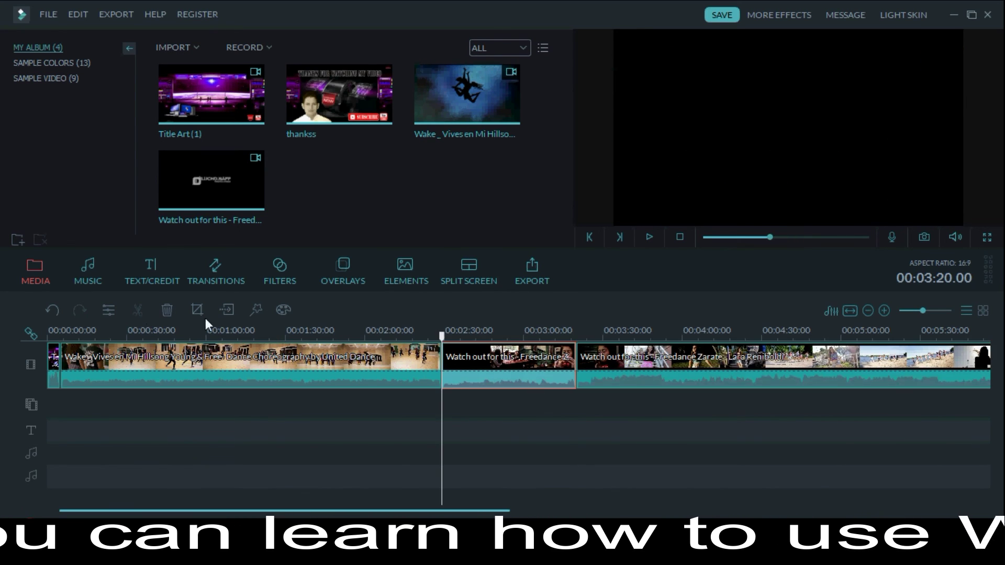
pyautogui.click(166, 311)
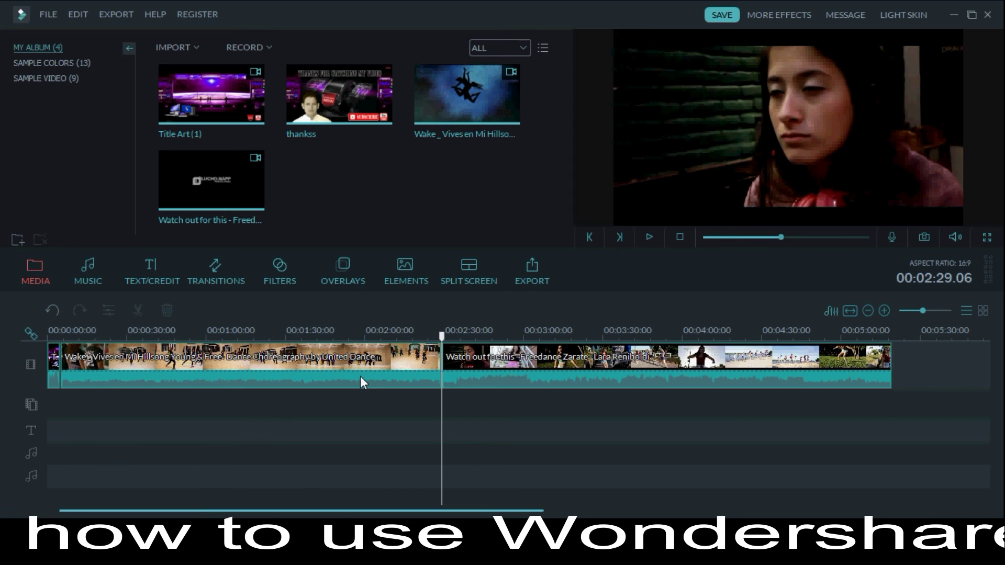
# Detach the audio from both the "Wake" clip and the "Watch out for this" clip
pyautogui.rightClick(314, 371)
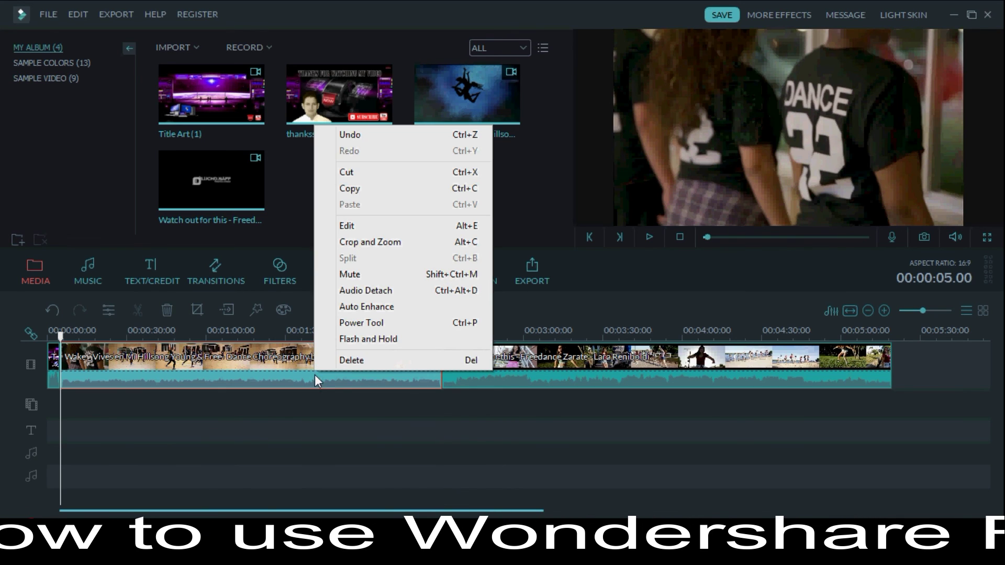
pyautogui.click(448, 296)
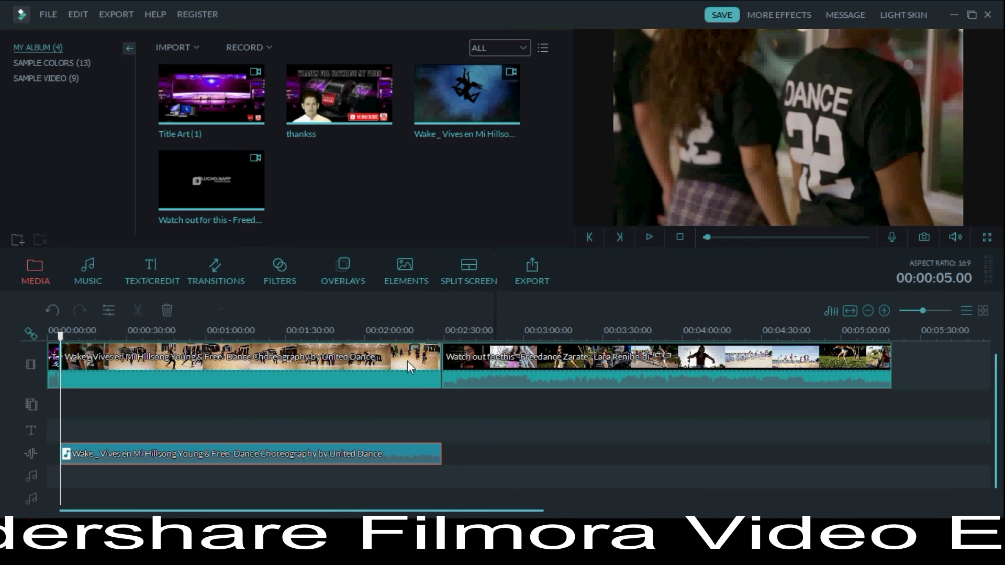
pyautogui.rightClick(513, 376)
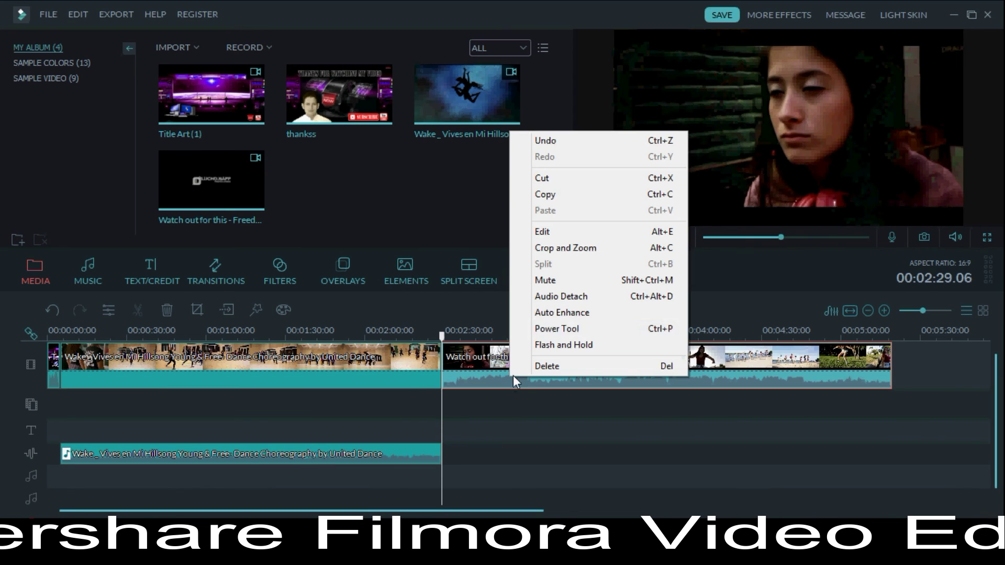
pyautogui.click(555, 297)
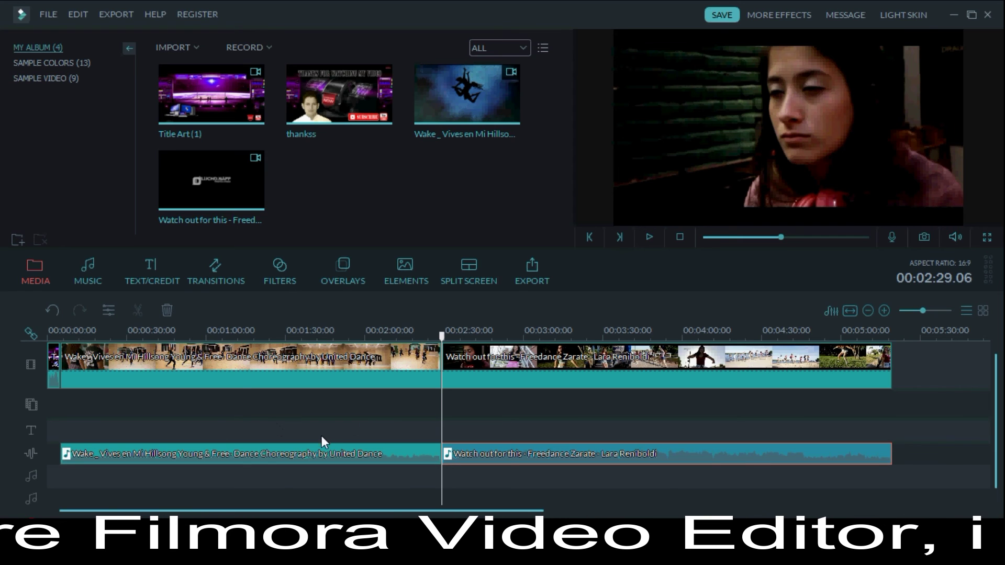
# Set the volume of the detached "Wake" audio to 102
pyautogui.rightClick(320, 453)
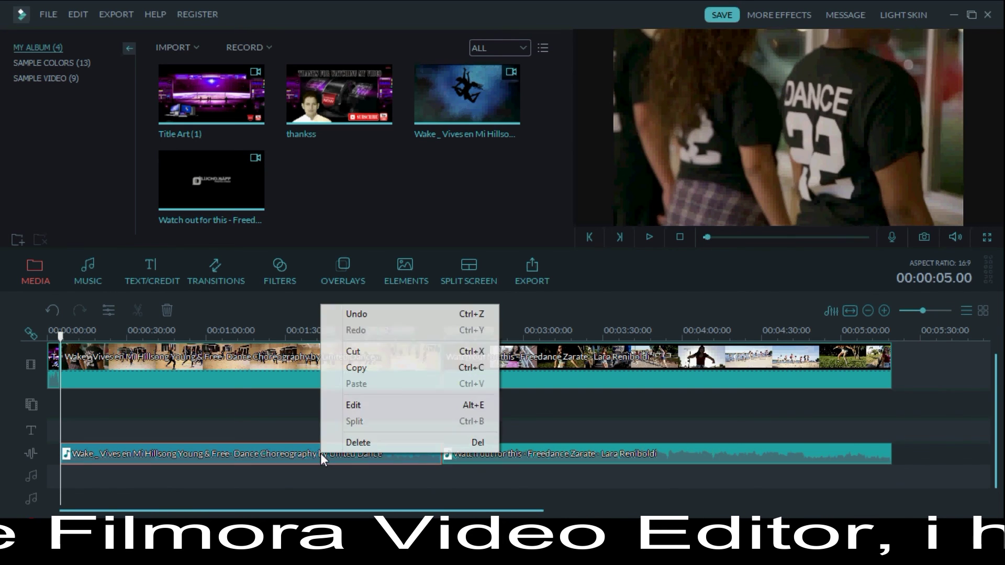
pyautogui.click(356, 407)
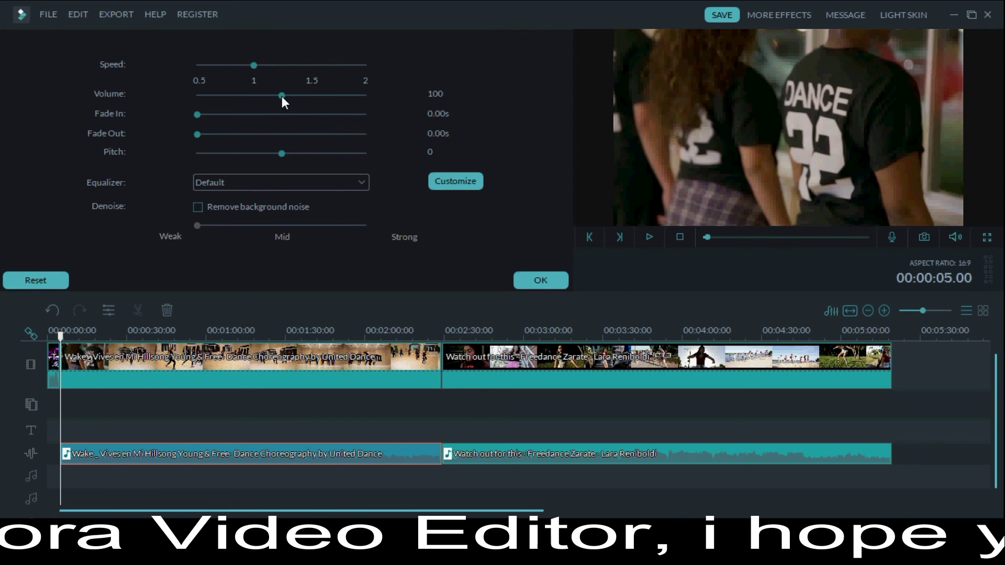
pyautogui.moveTo(282, 96)
pyautogui.mouseDown()
pyautogui.moveTo(362, 103)
pyautogui.moveTo(205, 112)
pyautogui.moveTo(282, 109)
pyautogui.mouseUp()
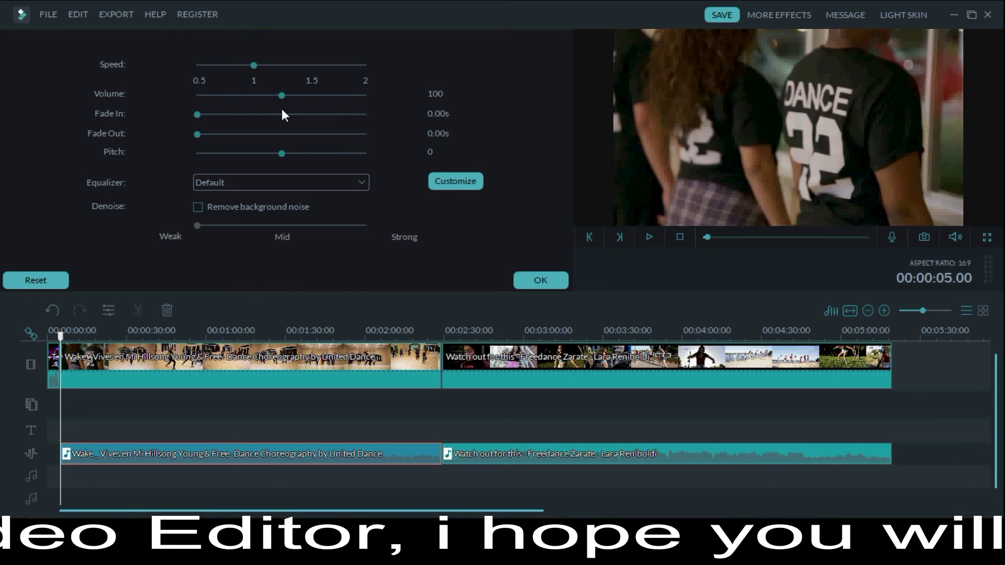
pyautogui.moveTo(281, 109); pyautogui.dragTo(225, 111)
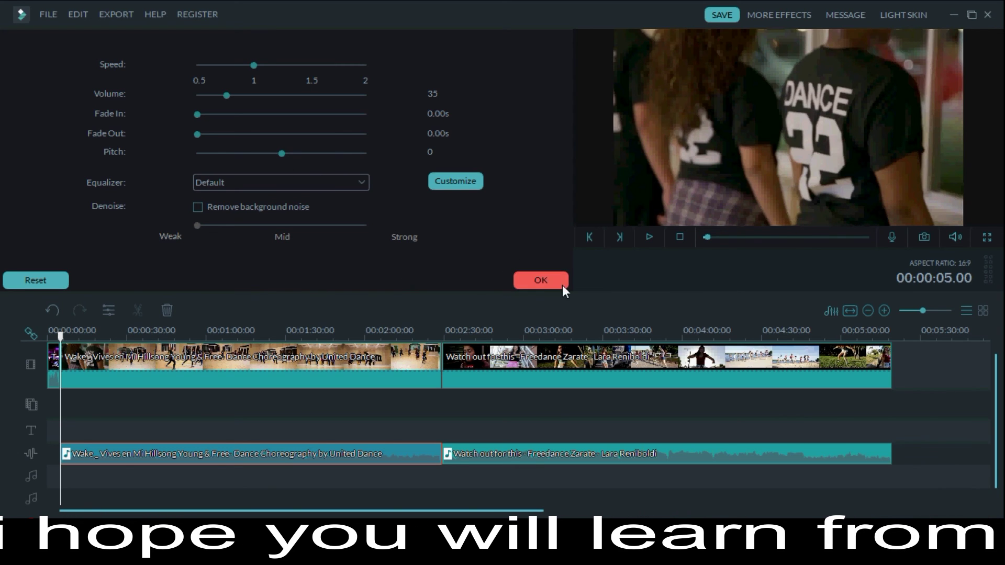
pyautogui.moveTo(228, 96); pyautogui.dragTo(284, 97)
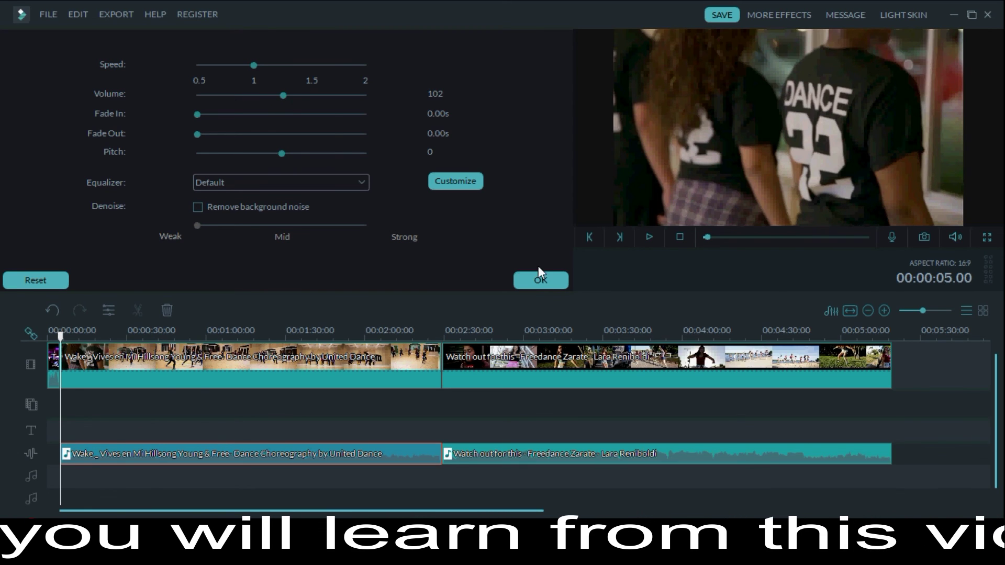
pyautogui.click(540, 283)
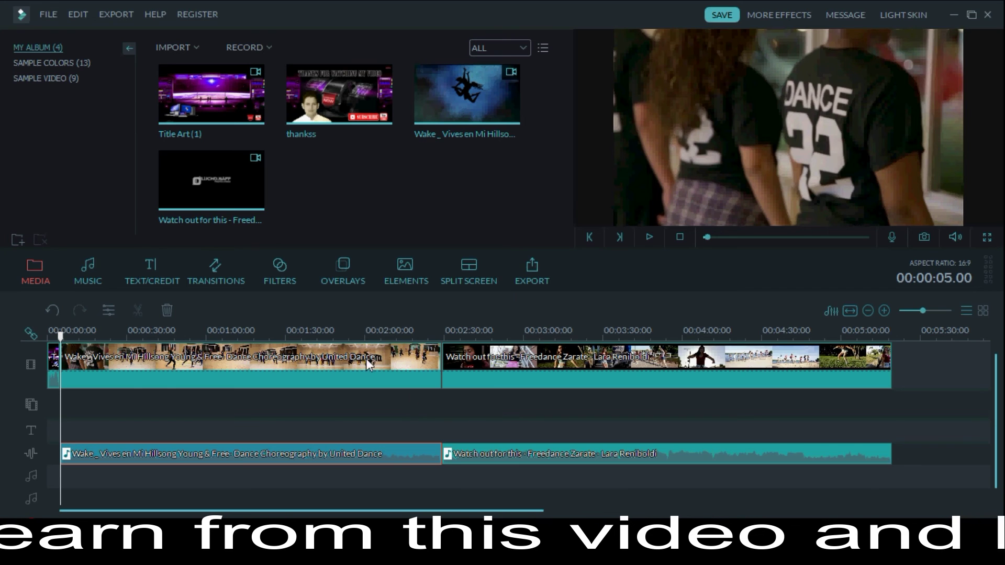
# Place the "thankss" image at the end of the video track, after the "Watch out for this" clip
pyautogui.moveTo(311, 87)
pyautogui.moveTo(305, 83); pyautogui.dragTo(912, 367)
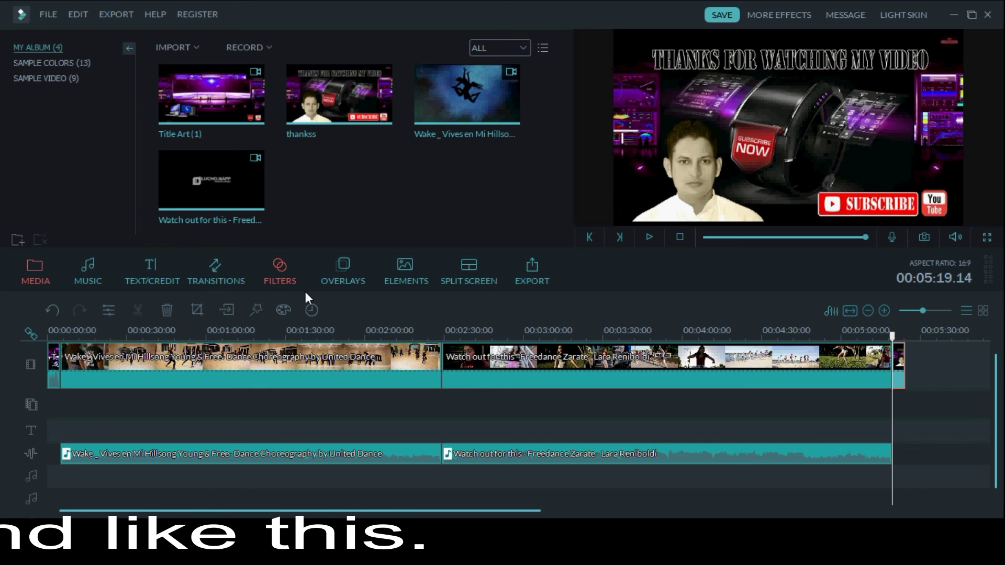
# Add the Particle 1 filter beneath the opening title clip at the start of the timeline and play the result
pyautogui.click(275, 276)
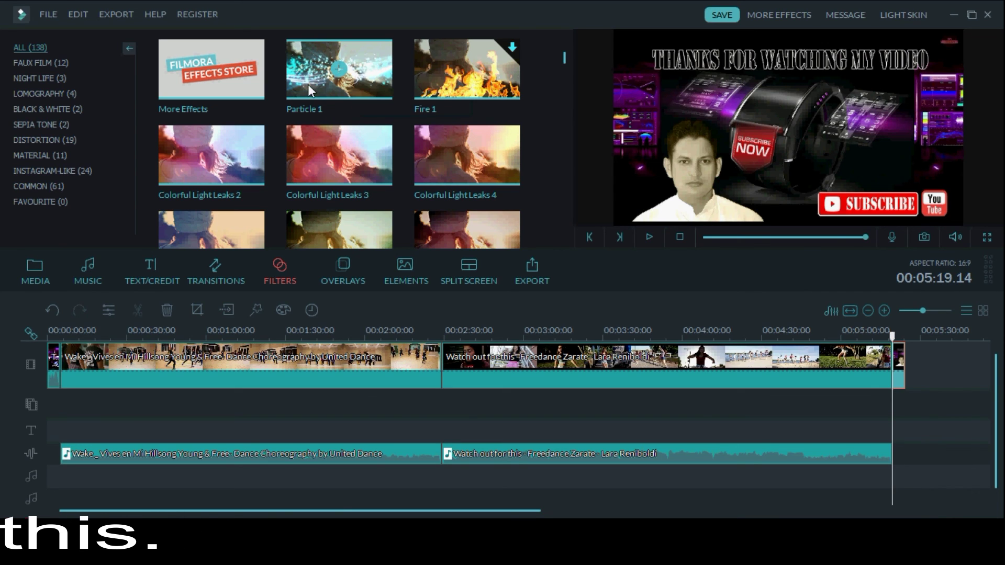
pyautogui.click(320, 59)
pyautogui.moveTo(213, 253); pyautogui.dragTo(52, 376)
pyautogui.moveTo(54, 382); pyautogui.dragTo(54, 383)
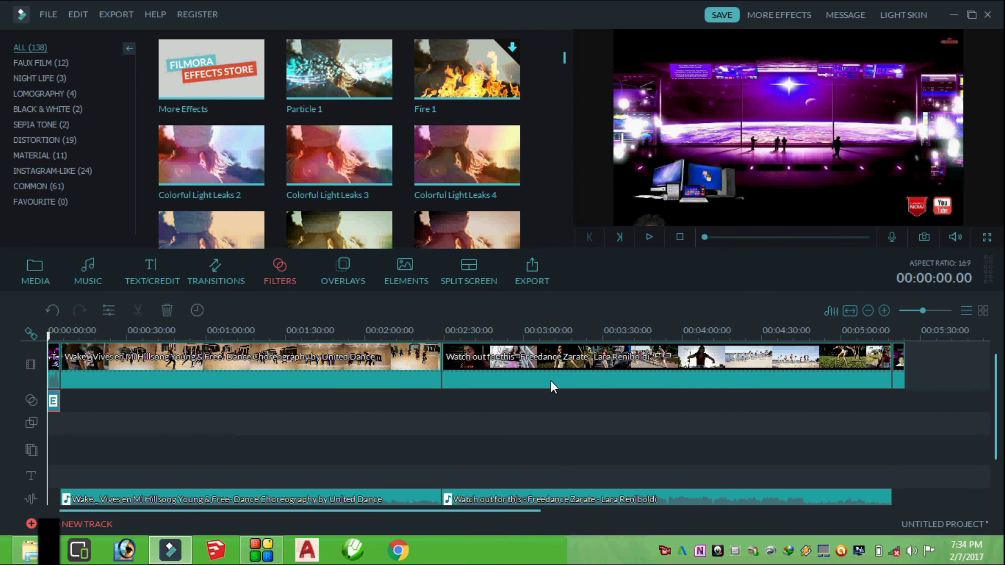
pyautogui.click(649, 237)
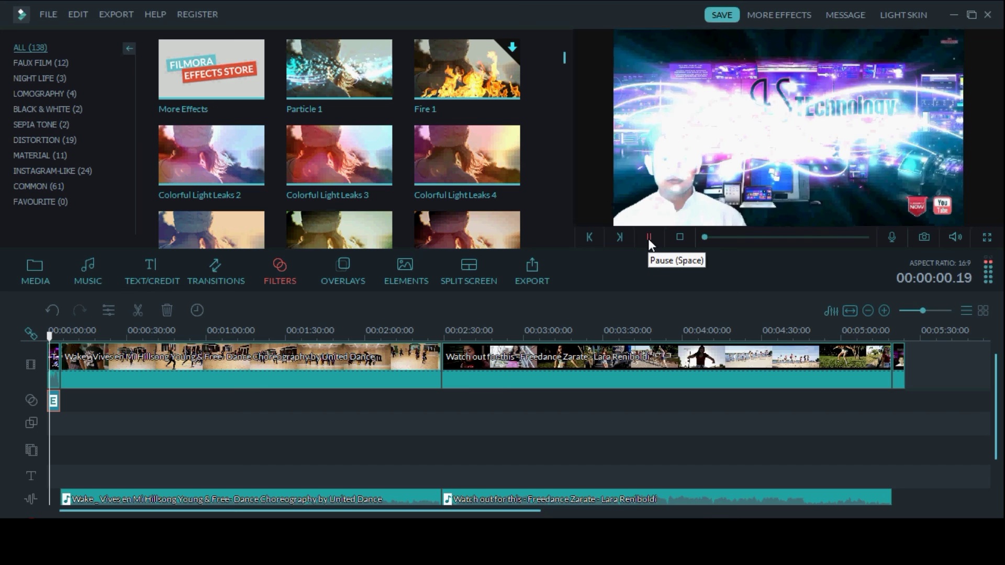
pyautogui.click(648, 237)
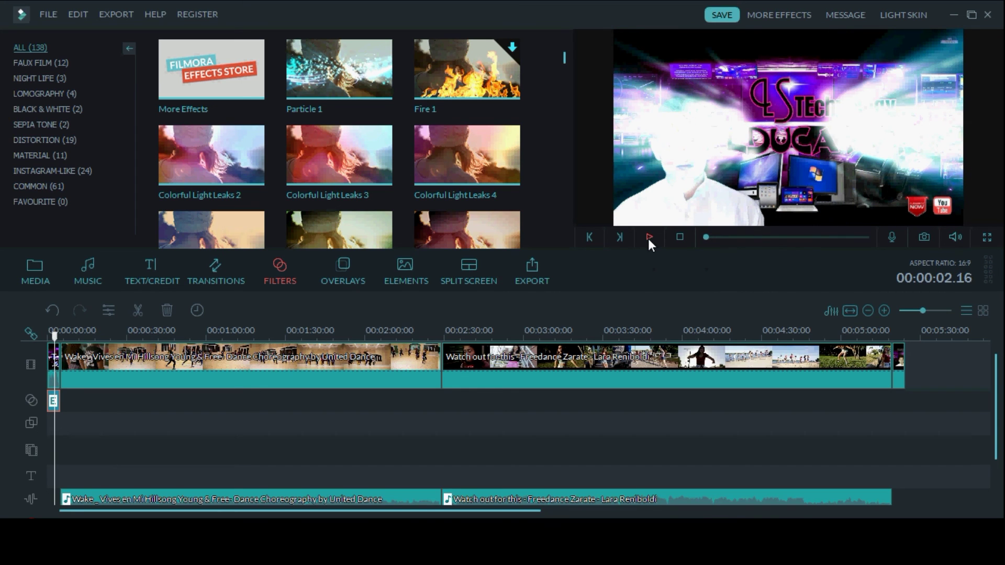
# Detach the opening title clip's audio and set its volume to 20, checking the playback into the "Wake" clip
pyautogui.rightClick(51, 361)
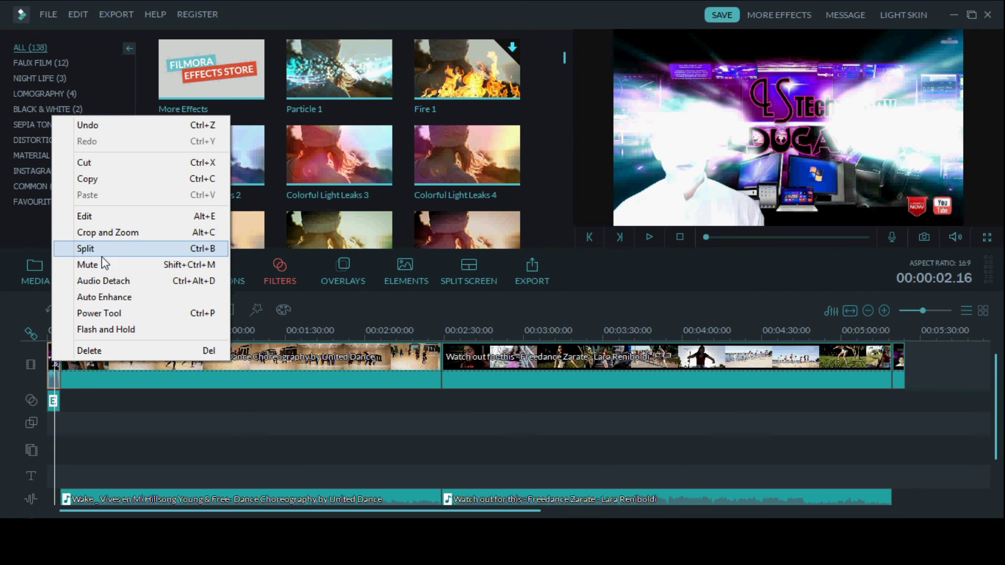
pyautogui.click(99, 281)
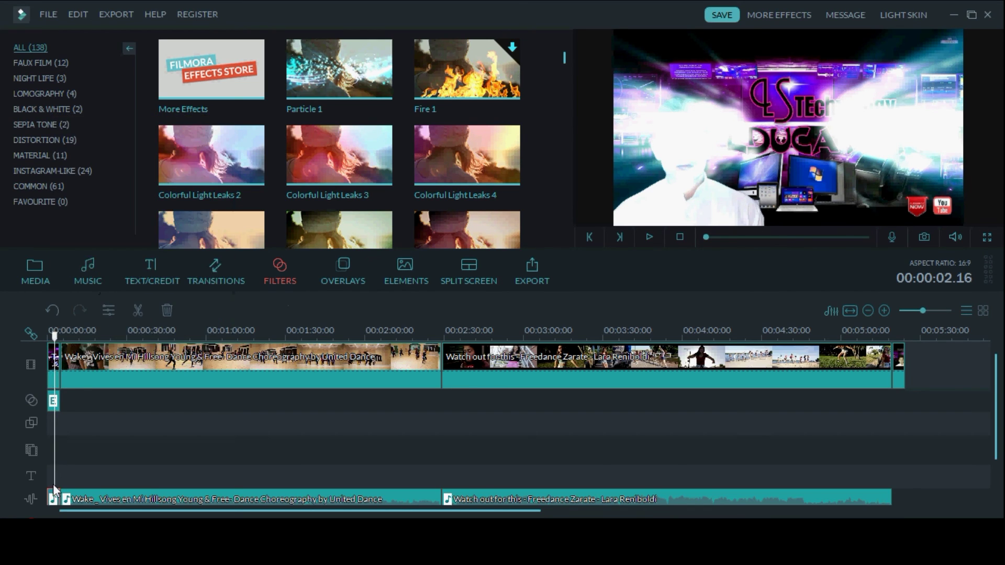
pyautogui.rightClick(53, 498)
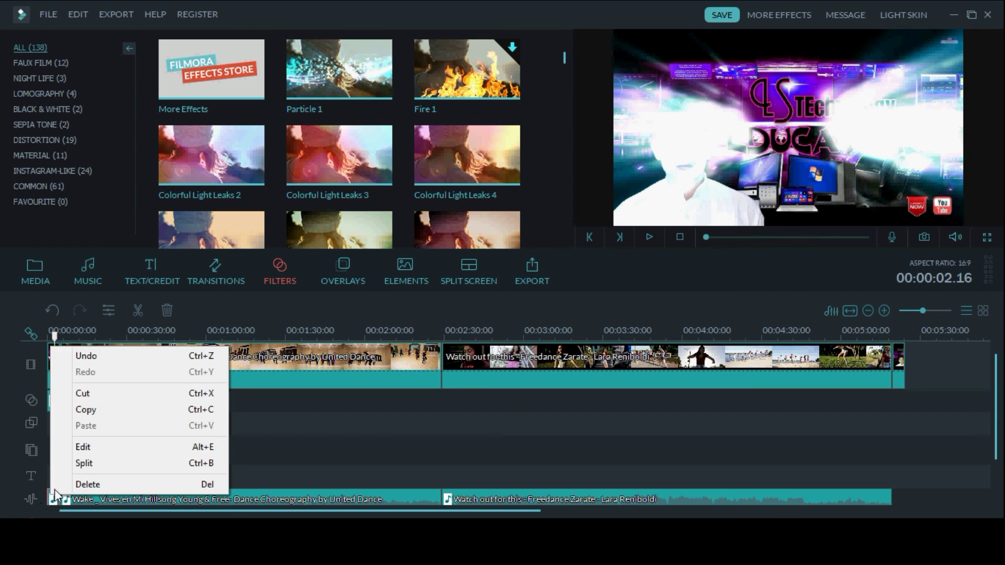
pyautogui.click(81, 448)
pyautogui.moveTo(279, 96); pyautogui.dragTo(216, 107)
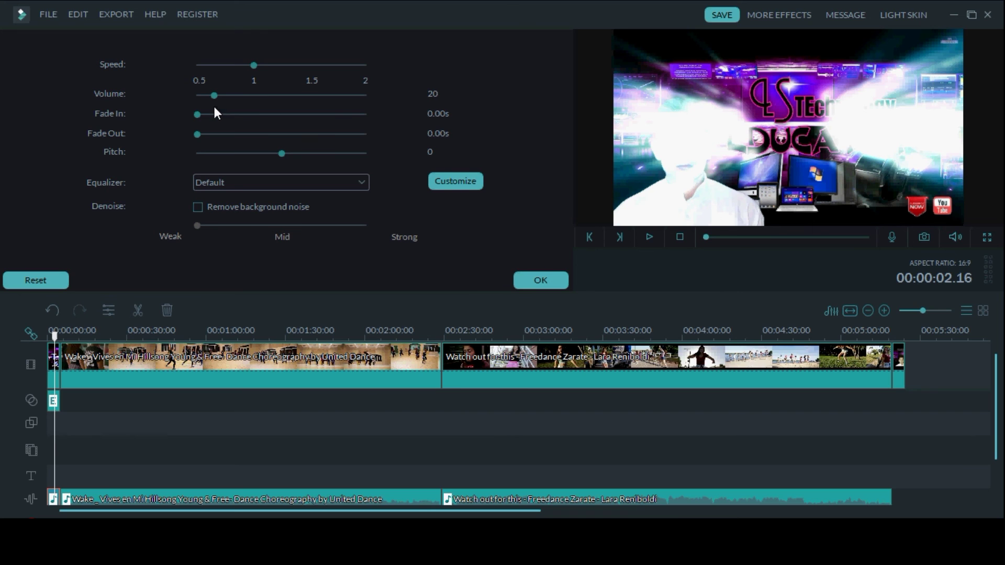
pyautogui.click(539, 283)
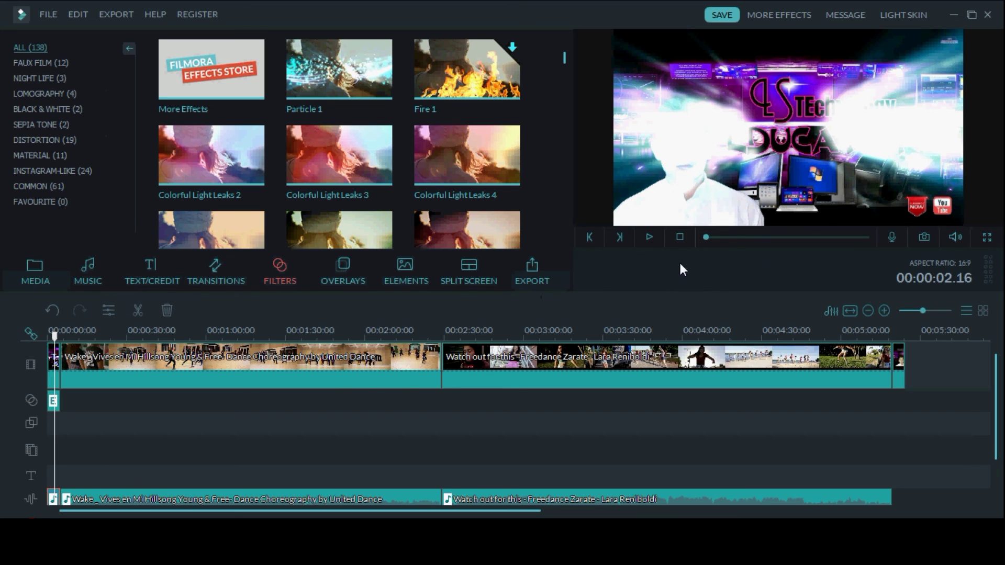
pyautogui.click(649, 237)
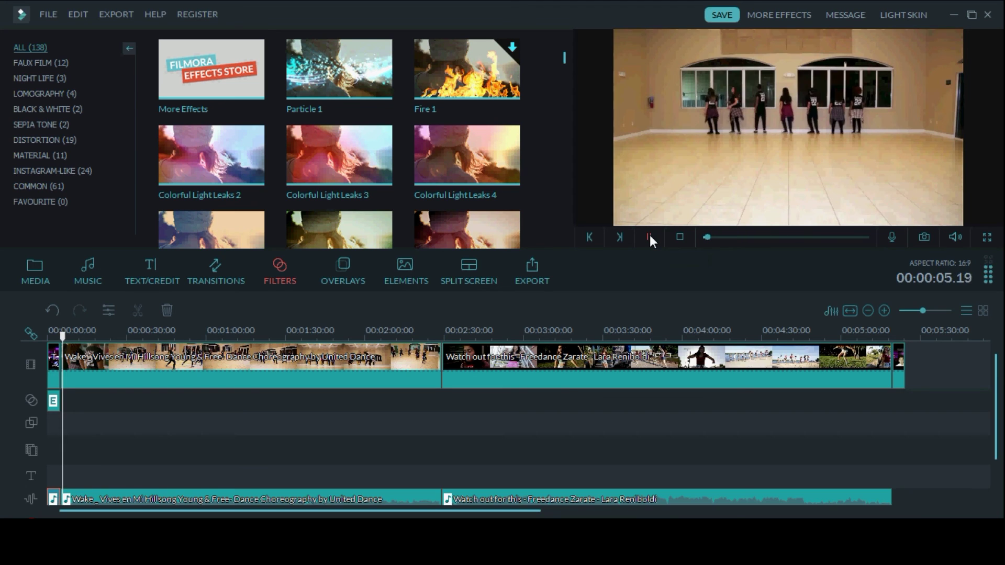
pyautogui.click(648, 237)
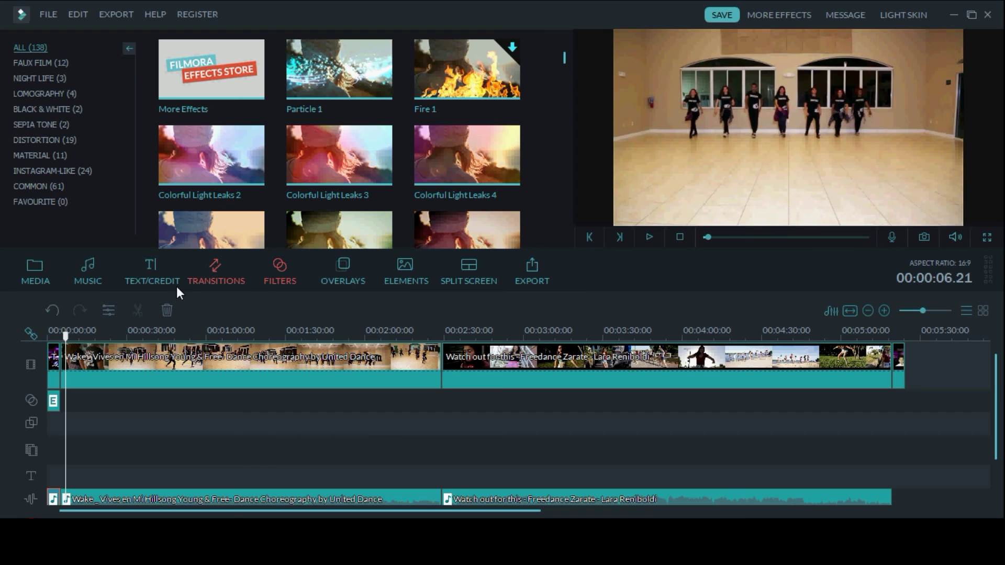
# Try the Fadegrayscale transition between the opening title clip and the "Wake" clip and play it
pyautogui.click(212, 271)
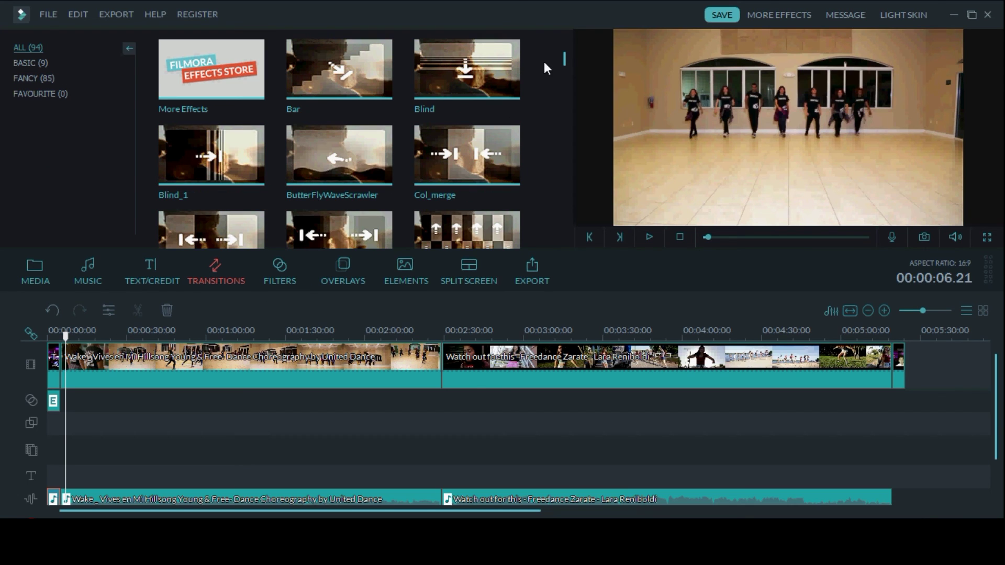
pyautogui.moveTo(566, 61)
pyautogui.mouseDown()
pyautogui.moveTo(560, 121)
pyautogui.moveTo(561, 112)
pyautogui.mouseUp()
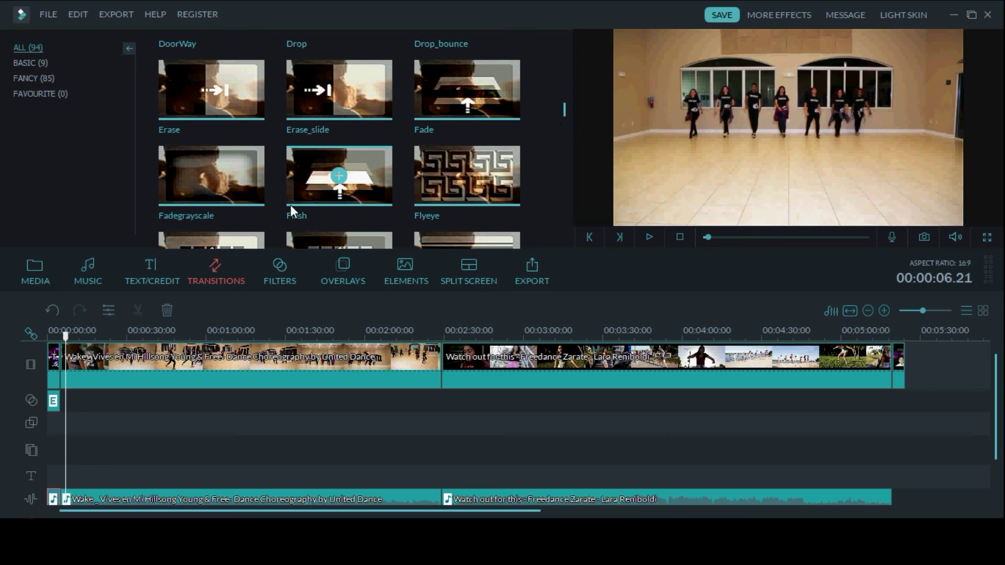
pyautogui.moveTo(237, 166); pyautogui.dragTo(68, 369)
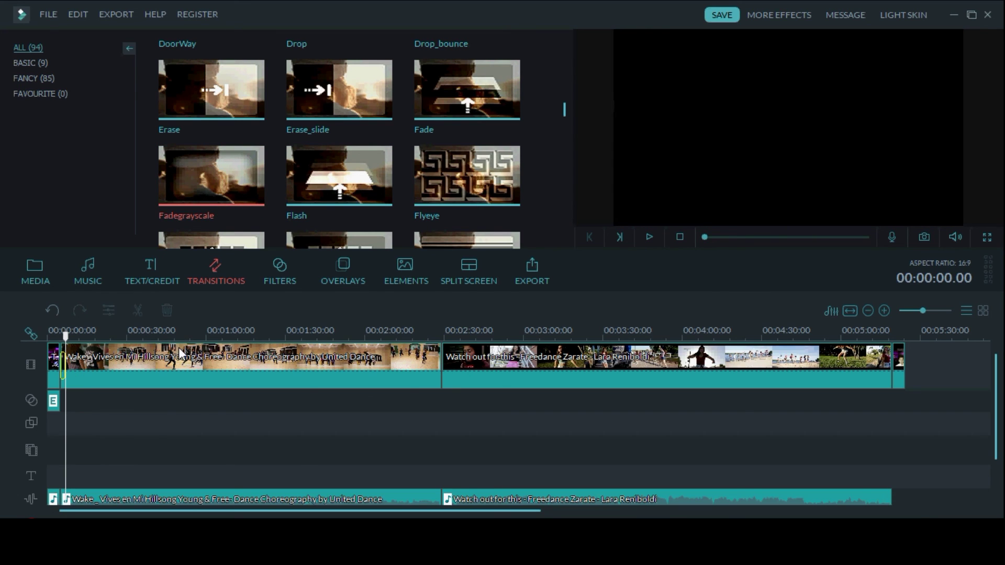
pyautogui.click(649, 238)
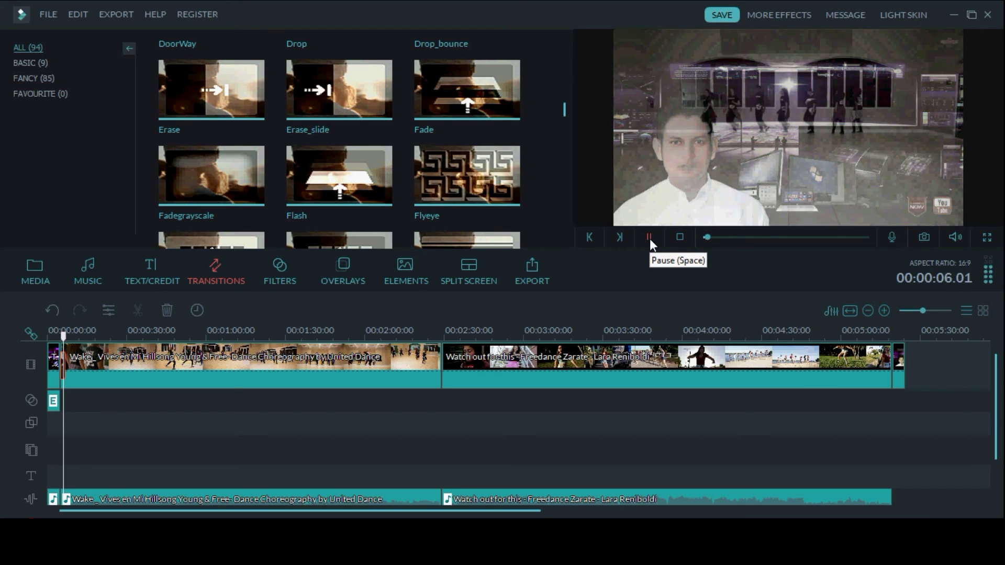
pyautogui.click(648, 239)
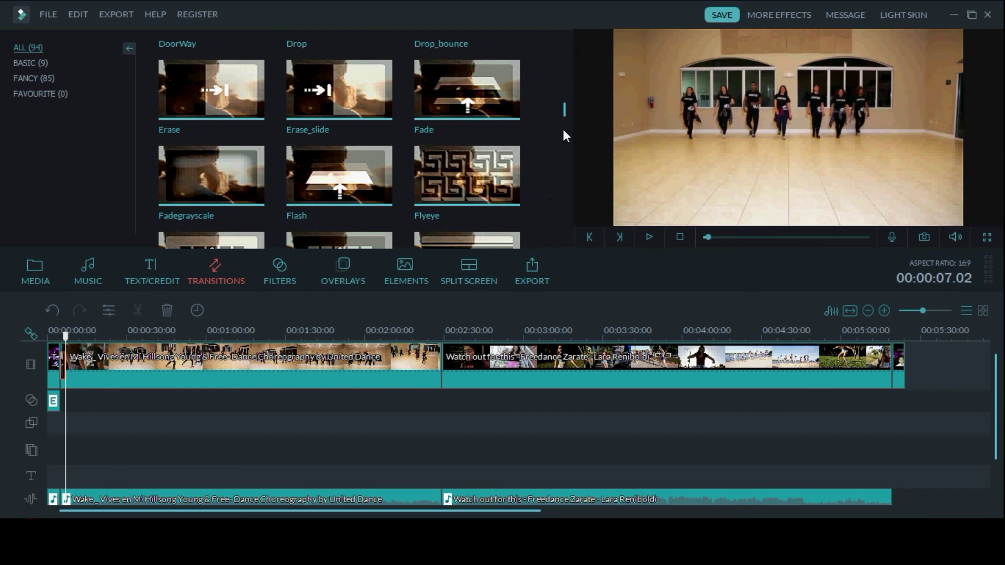
# Replace the transition between the opening title clip and the "Wake" clip with PageCurl and play it
pyautogui.moveTo(563, 113); pyautogui.dragTo(558, 142)
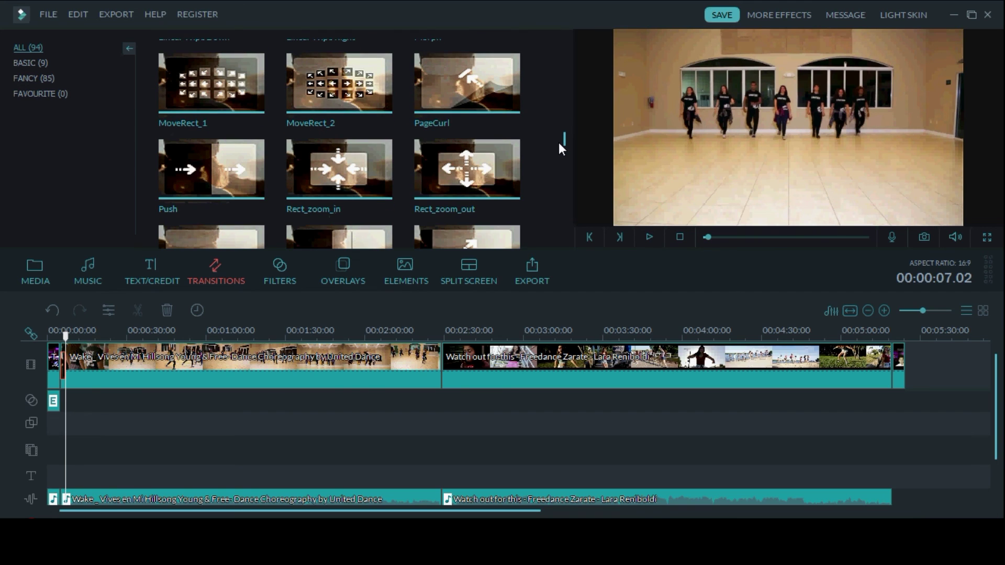
pyautogui.moveTo(481, 86)
pyautogui.moveTo(481, 86); pyautogui.dragTo(61, 366)
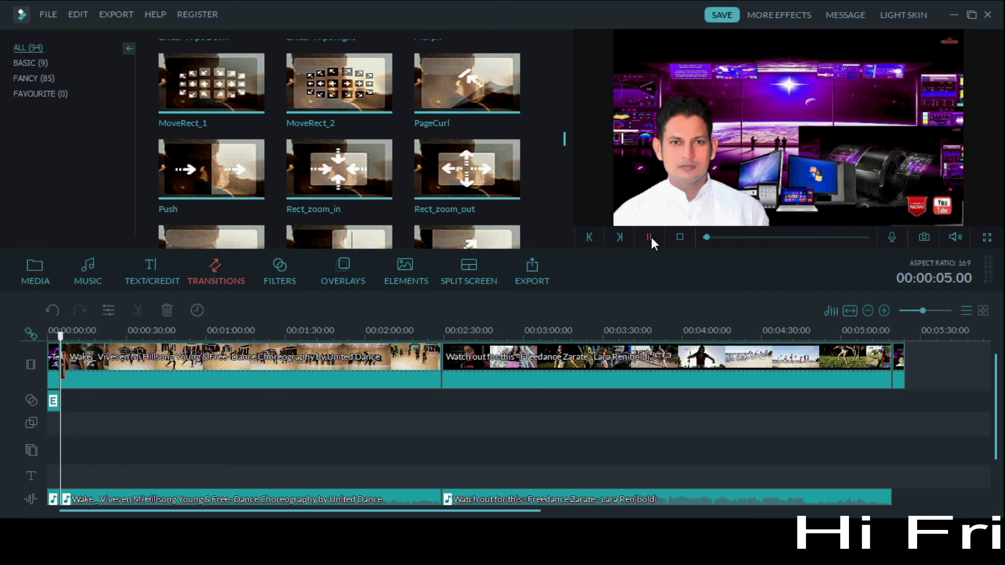
# Add the Roll_right_top transition between the "Wake" and "Watch out for this" clips and play it
pyautogui.click(652, 237)
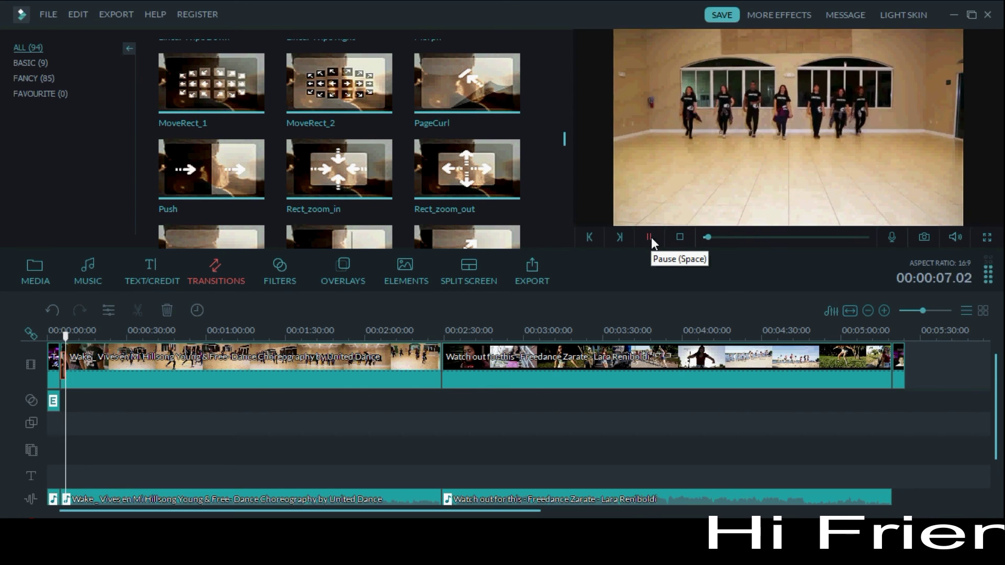
pyautogui.click(652, 237)
pyautogui.moveTo(567, 143); pyautogui.dragTo(561, 152)
pyautogui.scroll(1, 561, 154)
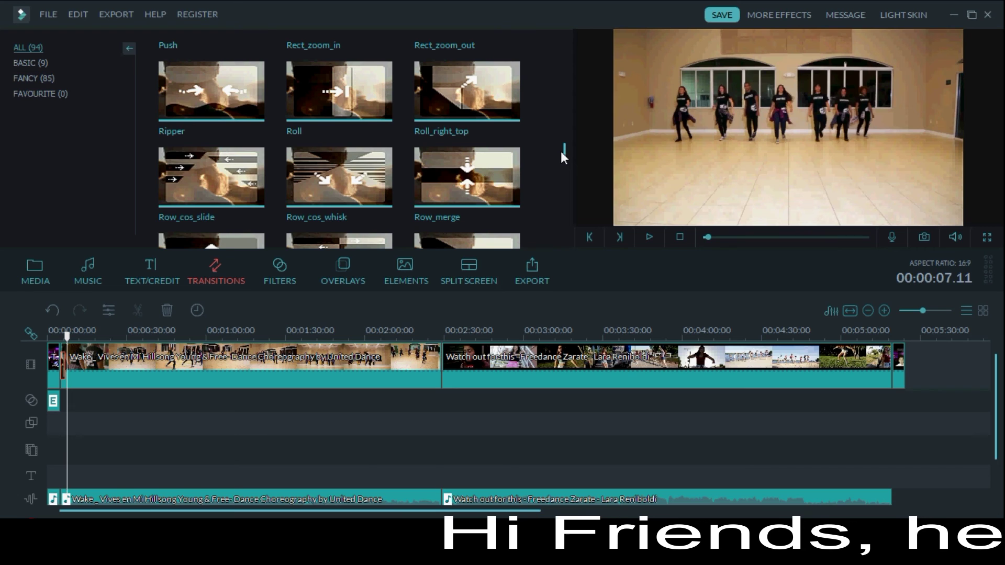
pyautogui.moveTo(471, 86); pyautogui.dragTo(447, 356)
pyautogui.click(650, 237)
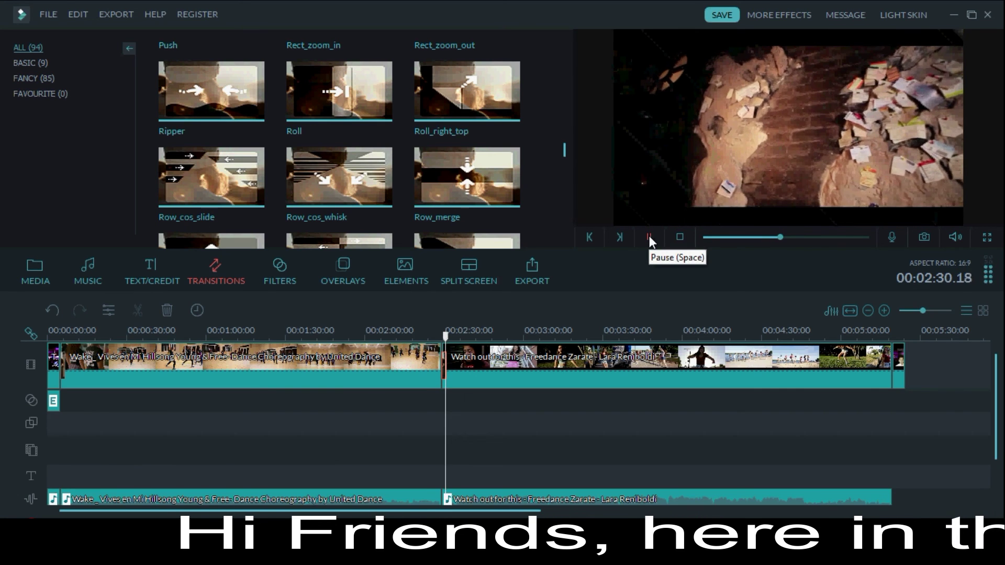
pyautogui.click(650, 236)
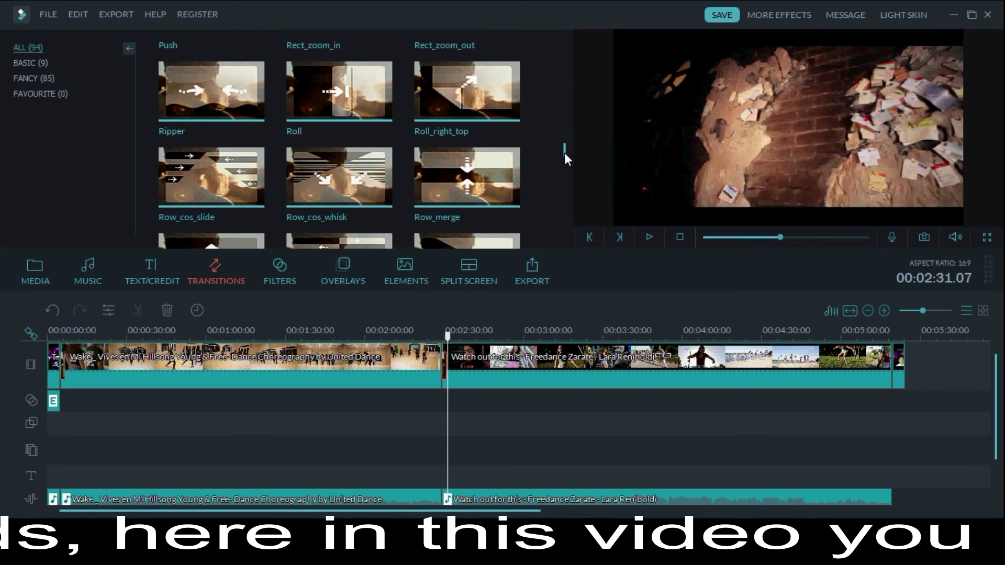
pyautogui.scroll(-5, 564, 152)
pyautogui.scroll(6, 560, 153)
pyautogui.scroll(1, 561, 149)
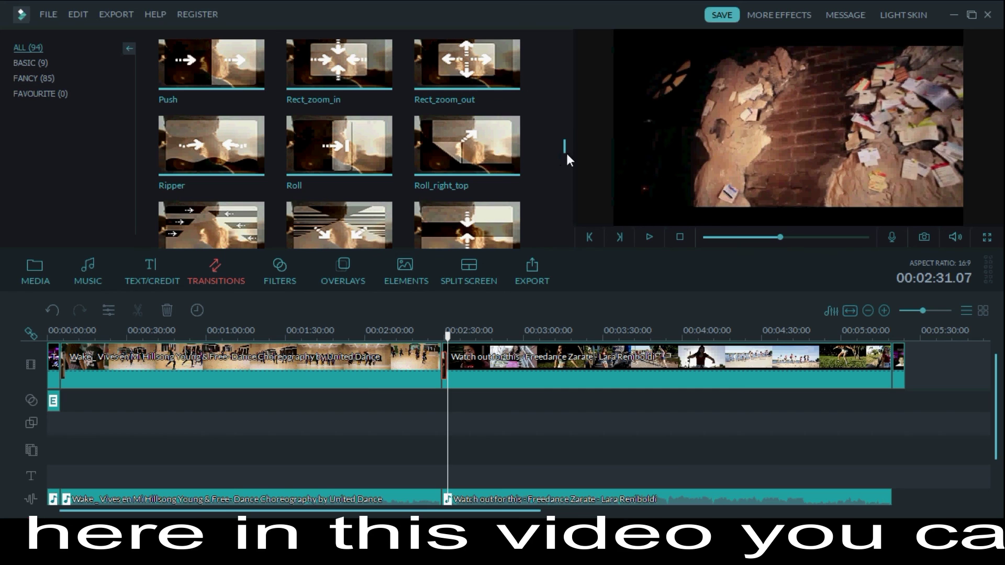
# Preview the Particle 10 title and place it on the text track beneath the "Wake" clip at about 00:00:55
pyautogui.click(159, 279)
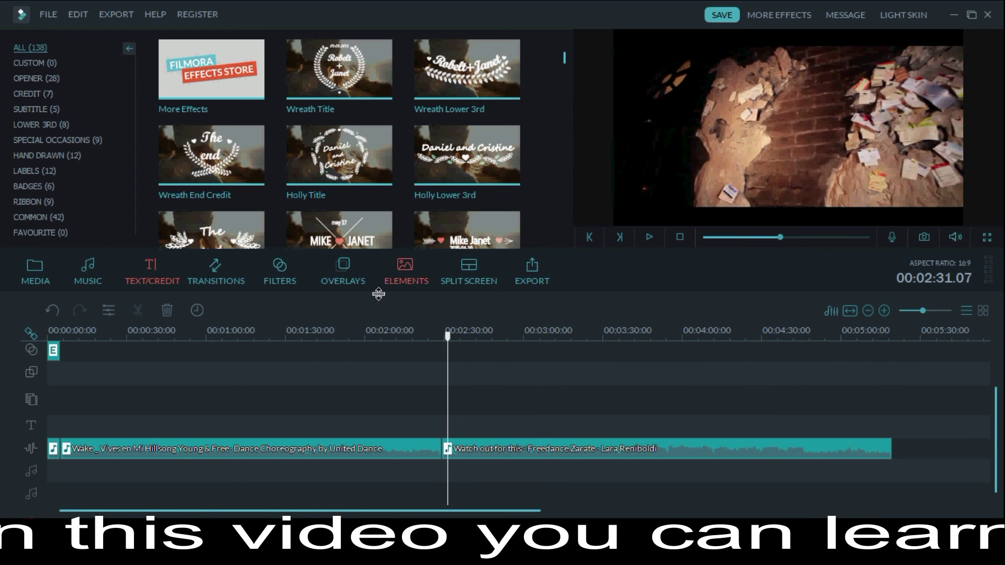
pyautogui.scroll(1, 380, 406)
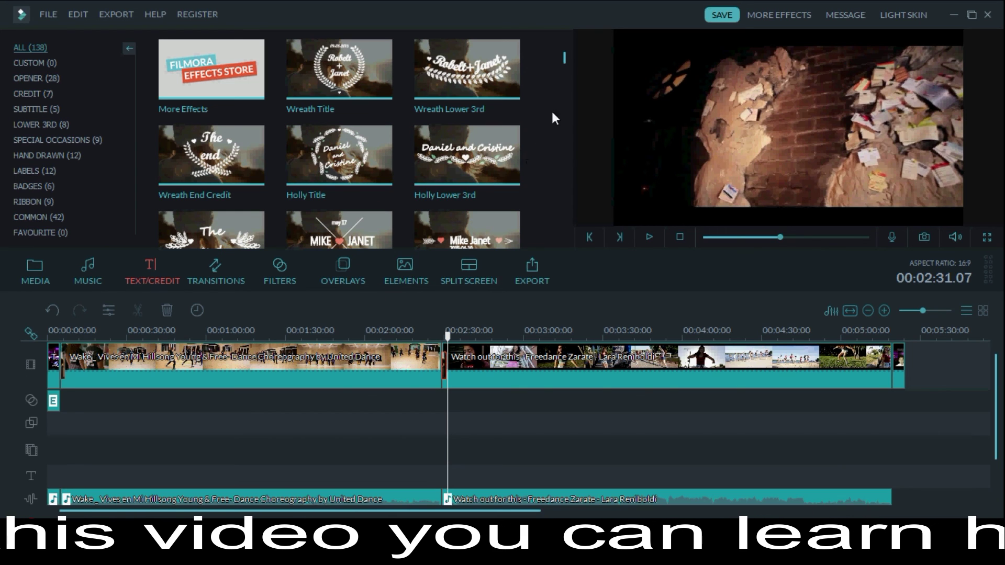
pyautogui.moveTo(566, 55); pyautogui.dragTo(559, 147)
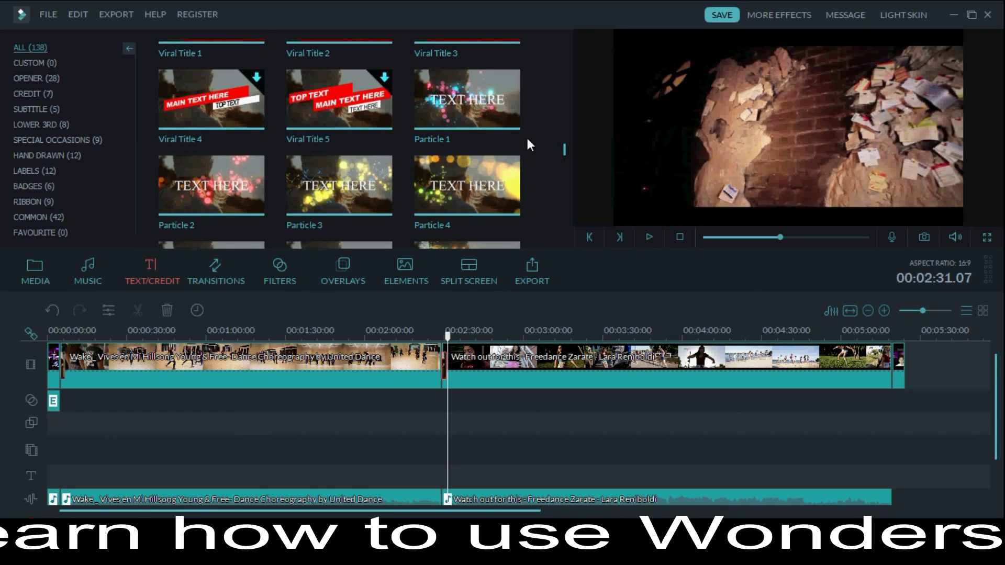
pyautogui.moveTo(444, 193); pyautogui.dragTo(446, 192)
pyautogui.moveTo(561, 147); pyautogui.dragTo(563, 160)
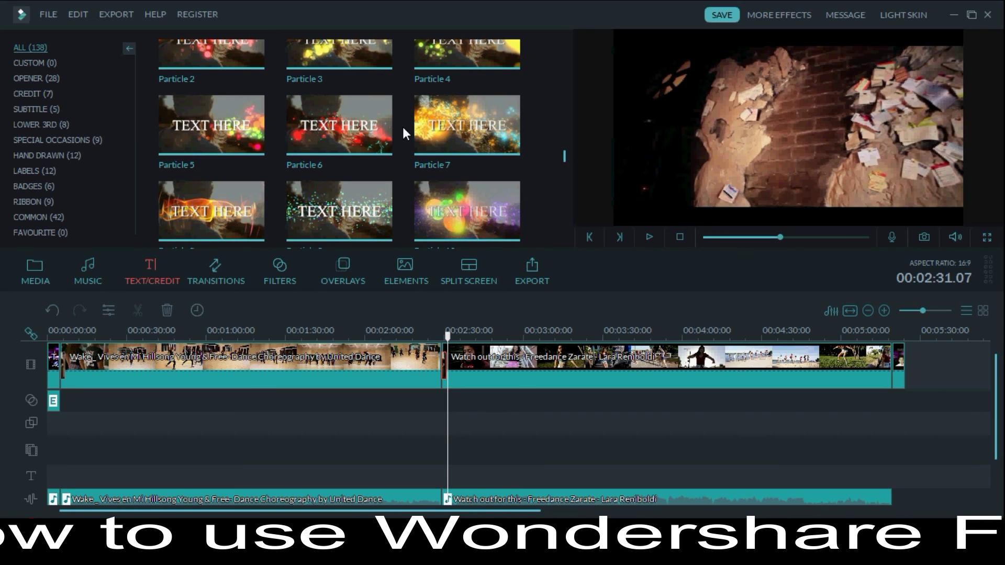
pyautogui.click(448, 207)
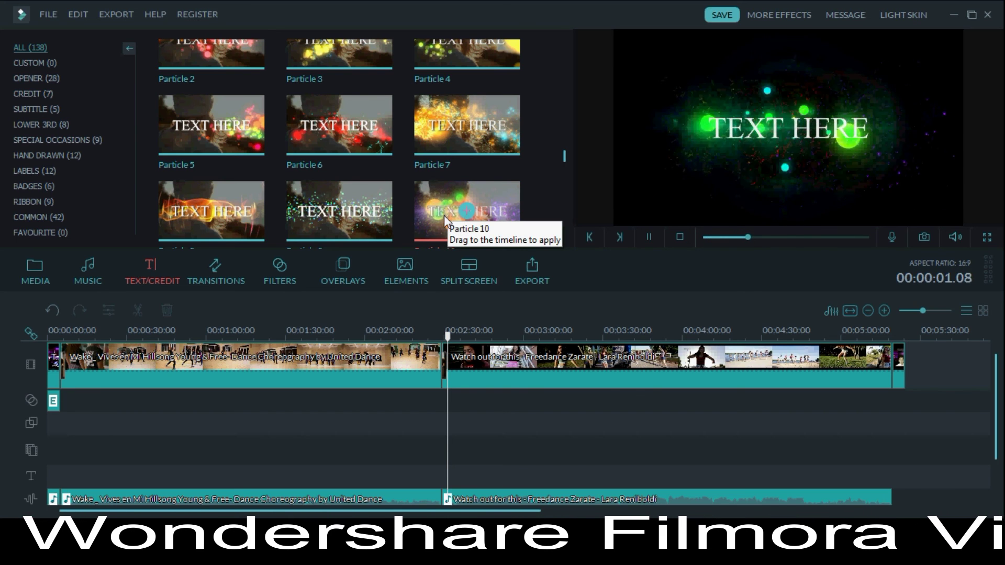
pyautogui.moveTo(446, 202); pyautogui.dragTo(197, 471)
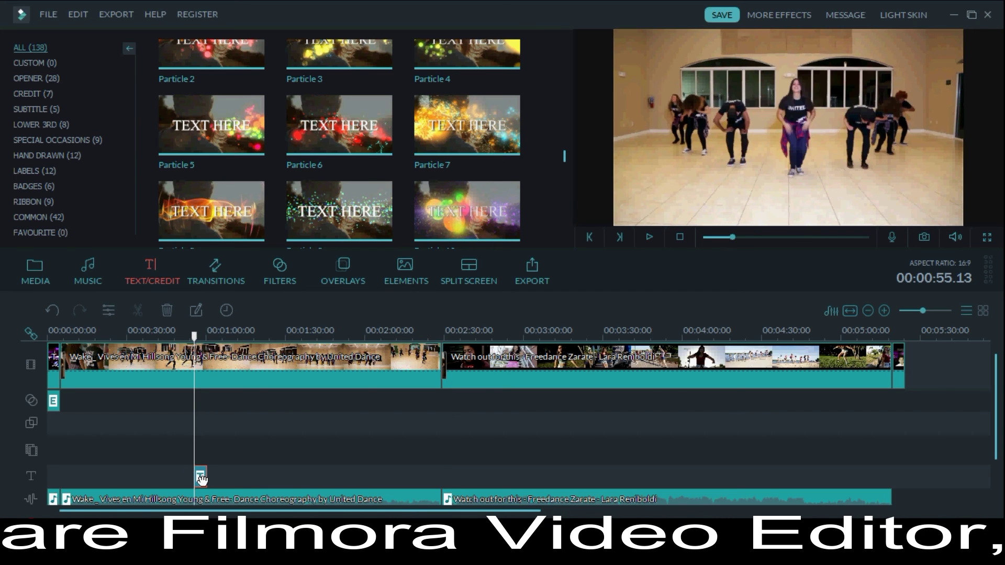
# Replace the Particle 10 title's placeholder text with "Thanks for watching my video" and fit its text box within the frame
pyautogui.rightClick(200, 477)
pyautogui.click(234, 428)
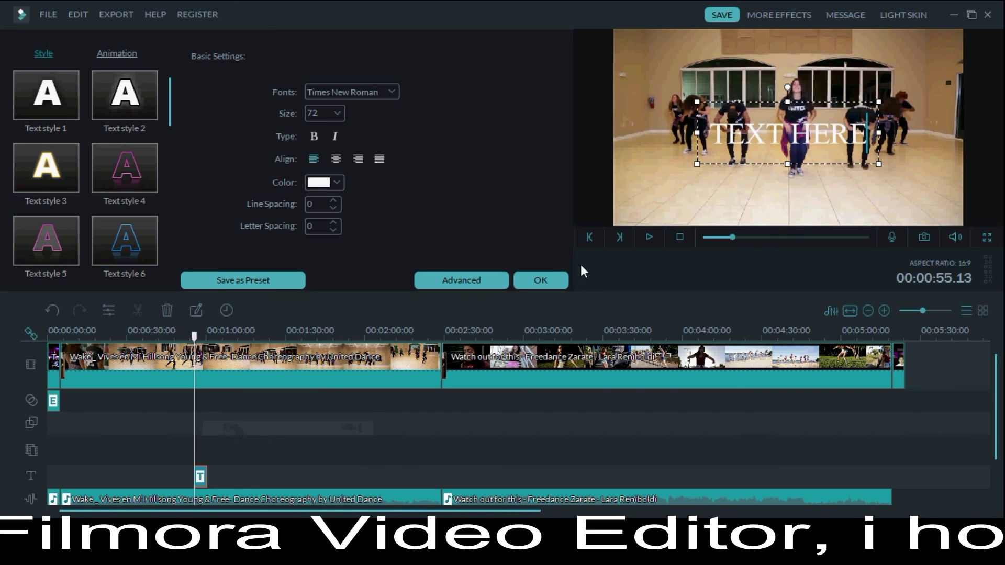
pyautogui.click(790, 137)
pyautogui.press('BackSpace')
pyautogui.press('BackSpace')
pyautogui.press('BackSpace')
pyautogui.press('BackSpace')
pyautogui.press('BackSpace')
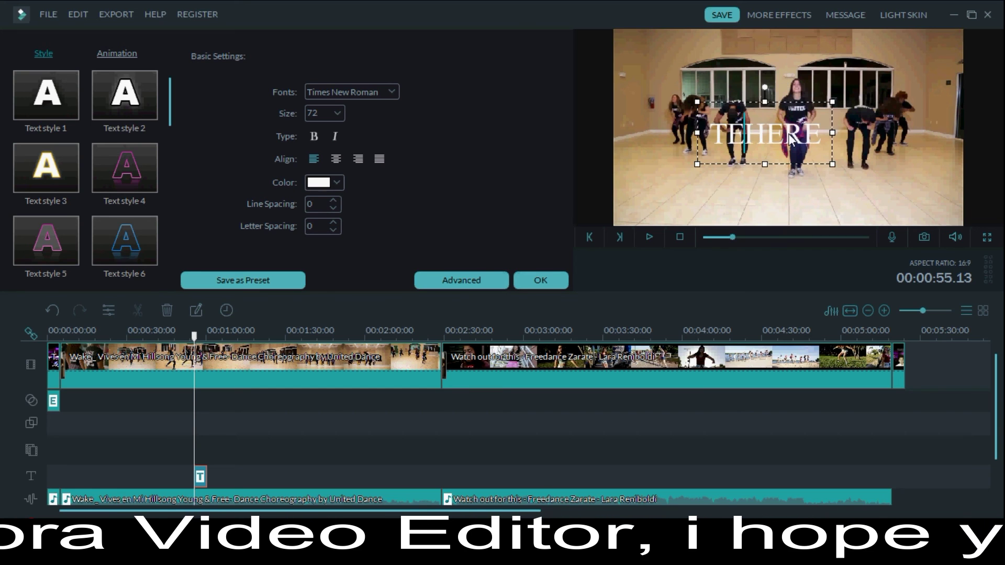
pyautogui.press('Delete')
pyautogui.press('Delete')
pyautogui.press('Delete')
pyautogui.press('Delete')
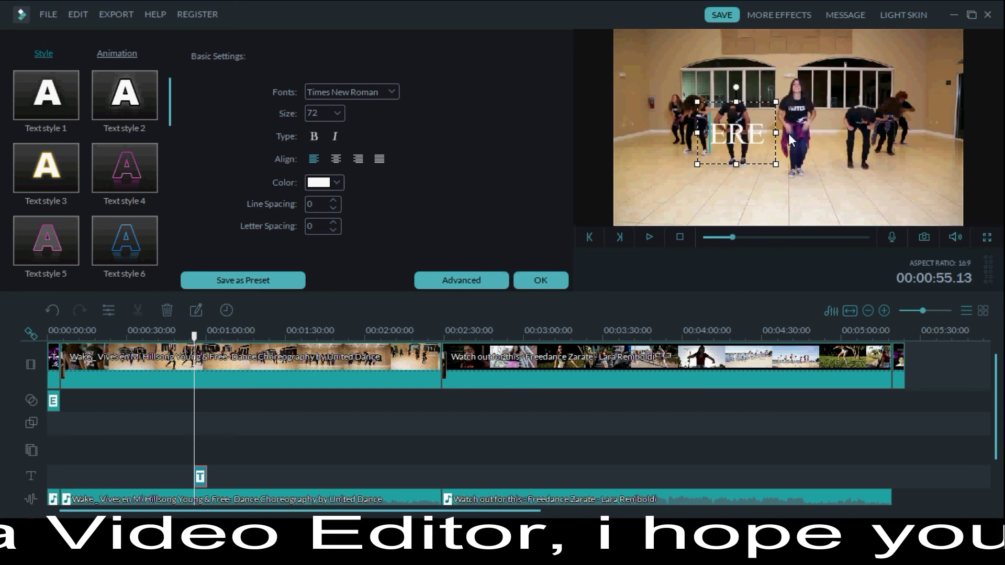
pyautogui.write('Tha')
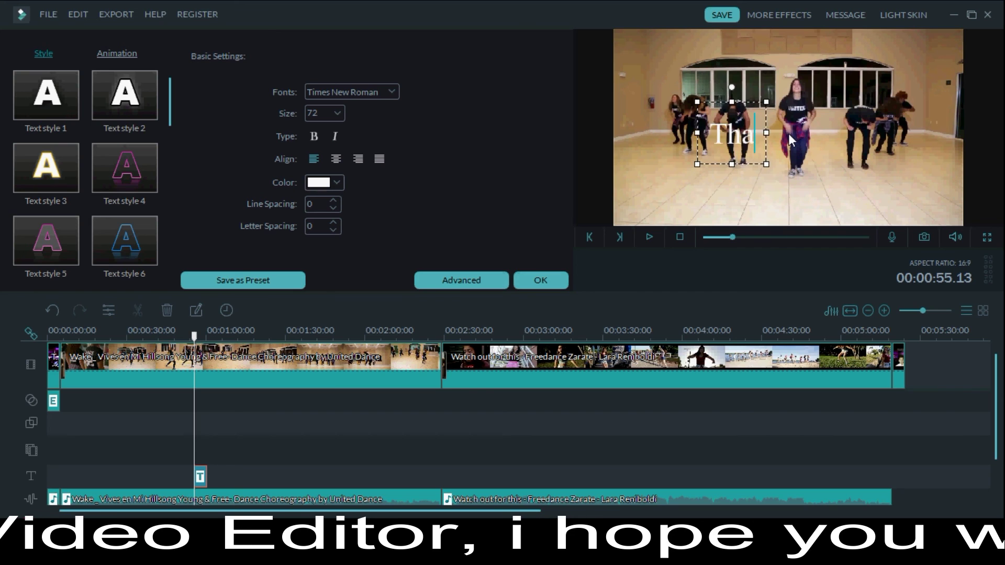
pyautogui.write('nks for ')
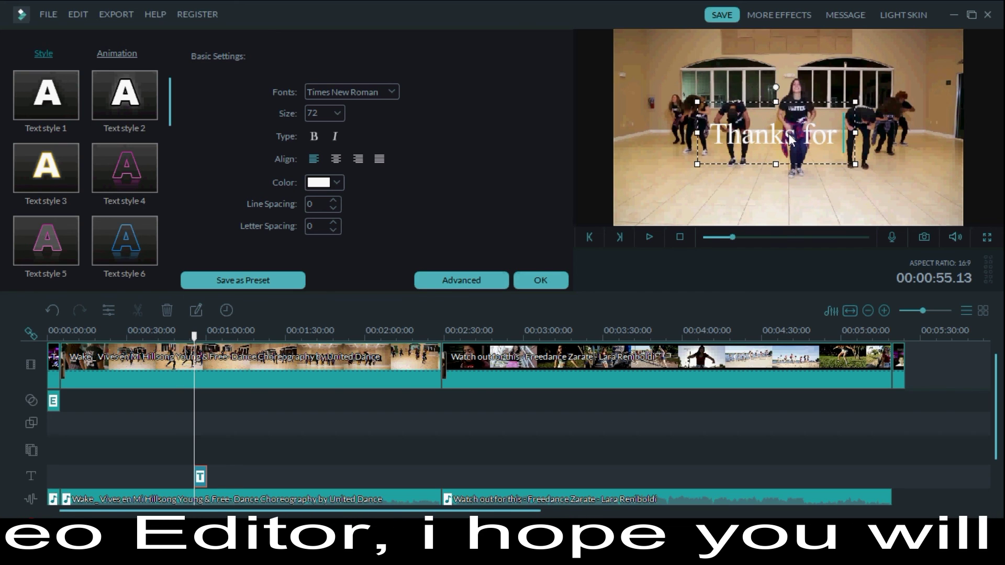
pyautogui.write('watching')
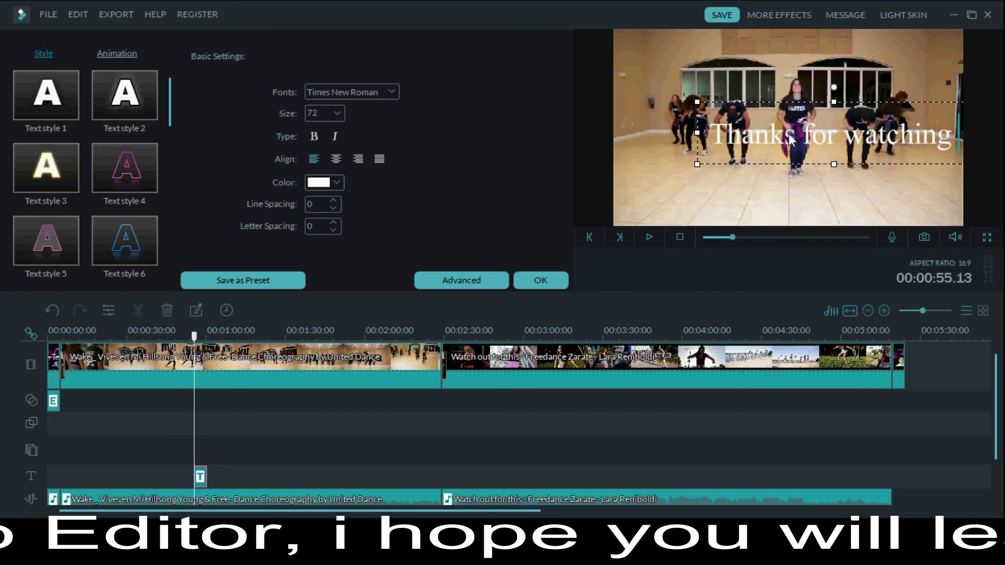
pyautogui.write(' my v')
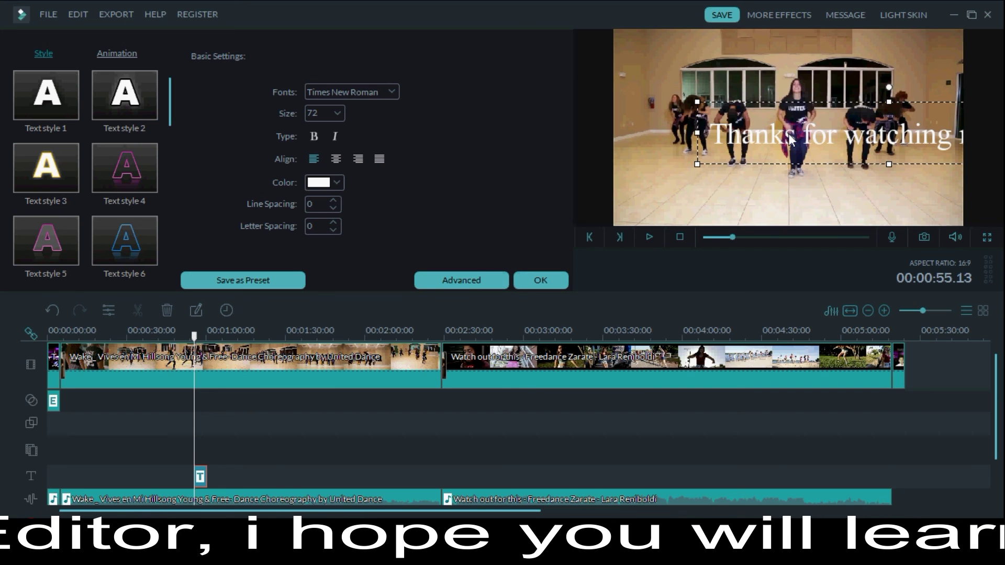
pyautogui.moveTo(704, 106)
pyautogui.mouseDown()
pyautogui.moveTo(778, 114)
pyautogui.moveTo(691, 100)
pyautogui.mouseUp()
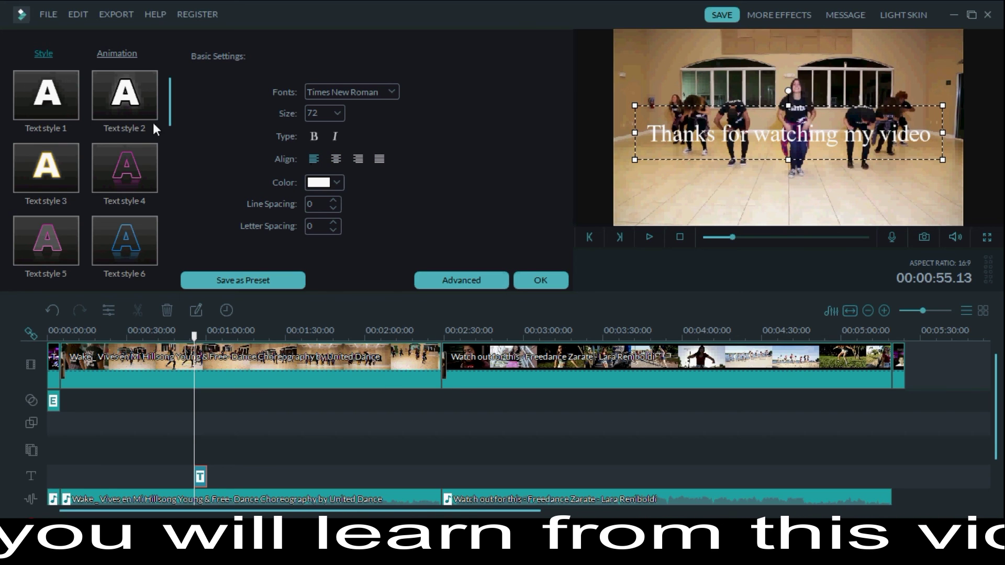
# Apply Text style 3 to the title and set its text colour to blue after trying green and magenta
pyautogui.click(131, 180)
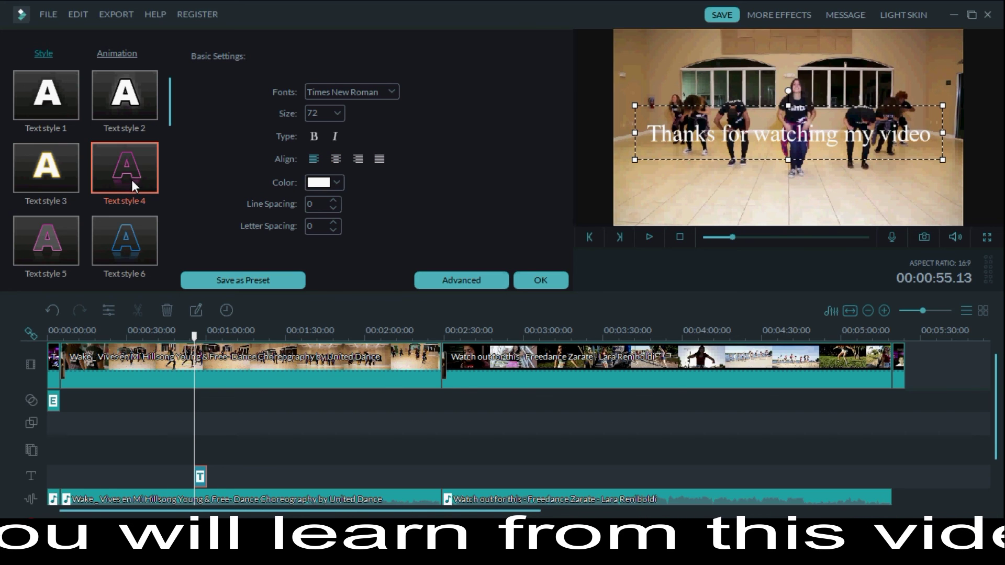
pyautogui.click(47, 171)
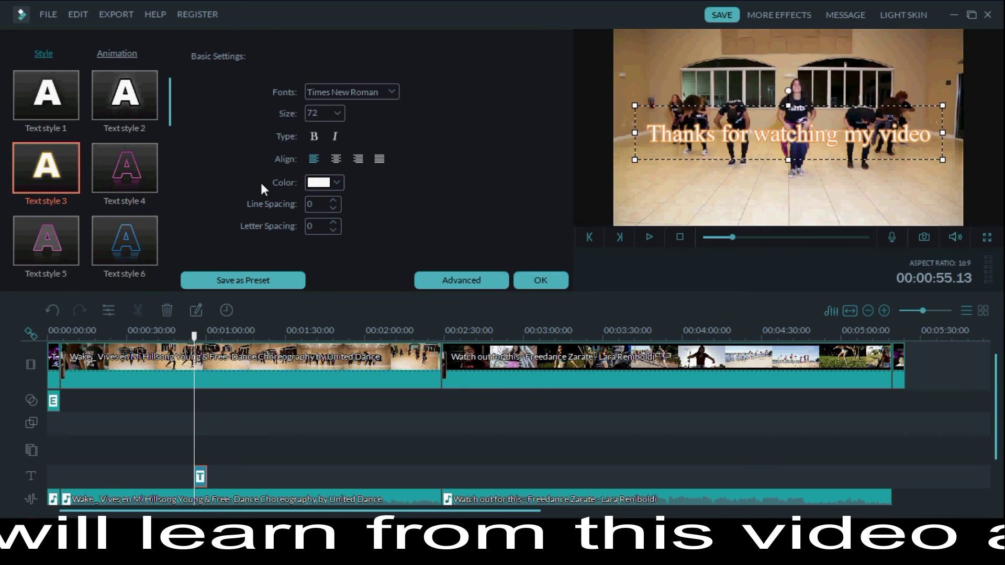
pyautogui.click(337, 185)
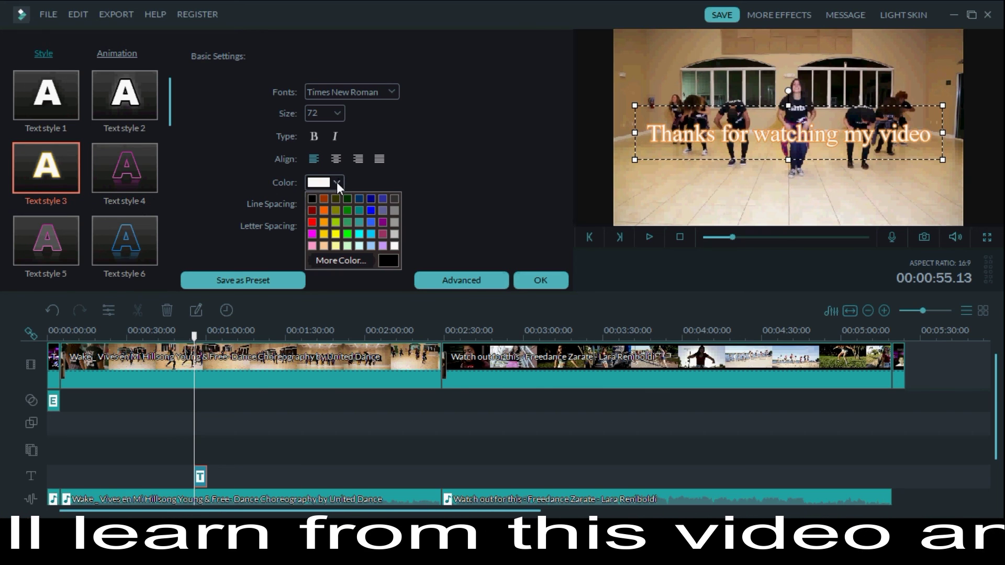
pyautogui.click(347, 234)
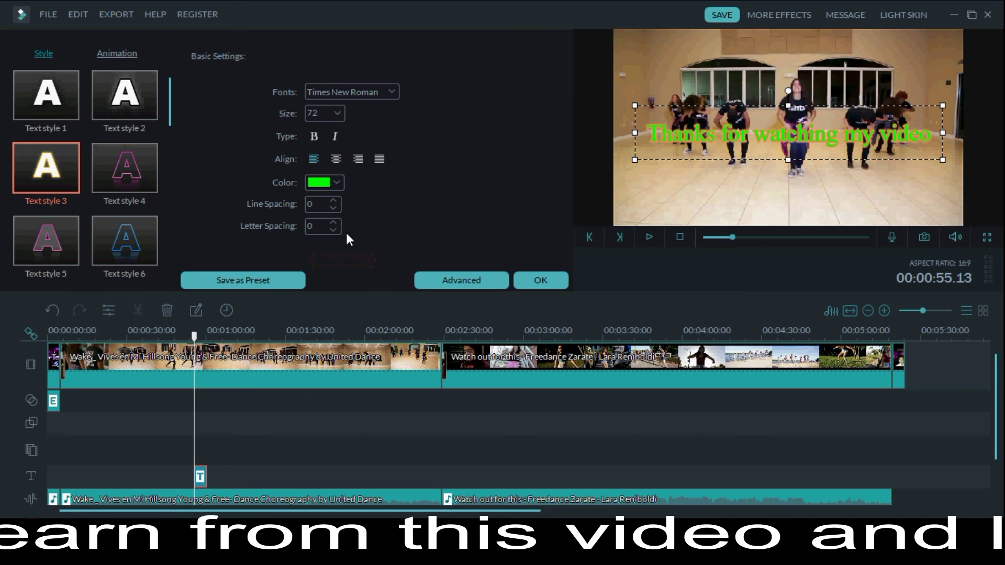
pyautogui.click(338, 183)
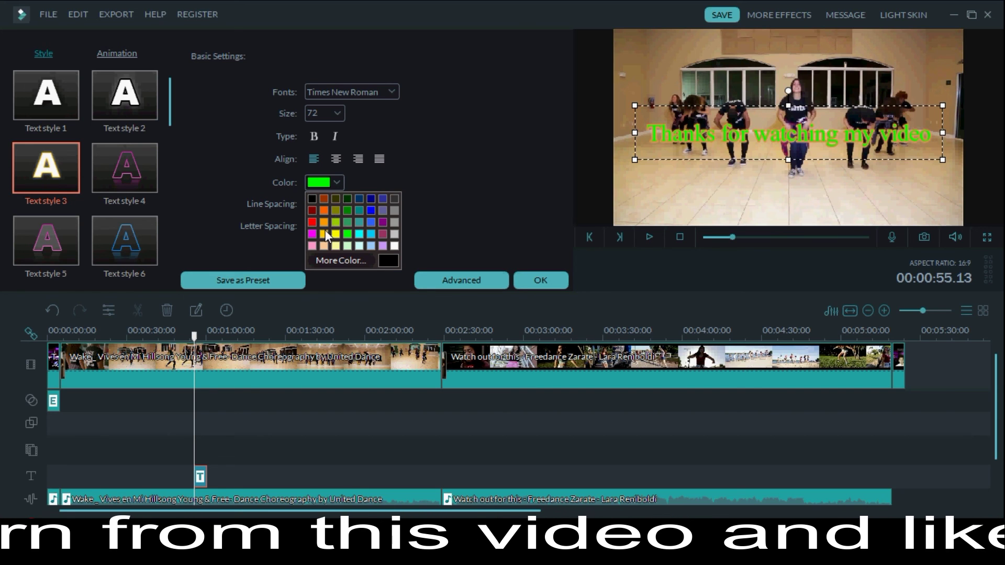
pyautogui.click(313, 233)
pyautogui.click(338, 184)
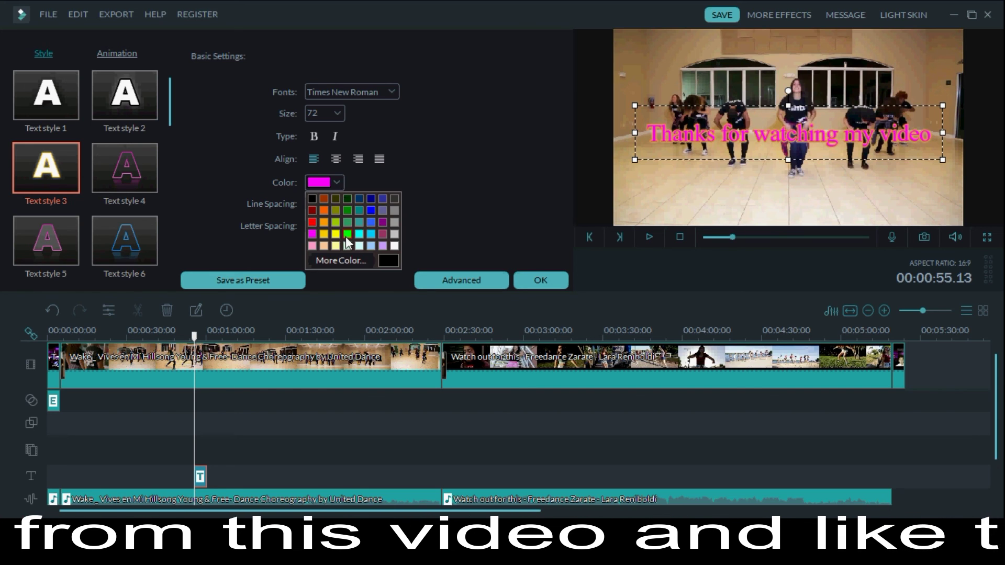
pyautogui.click(371, 212)
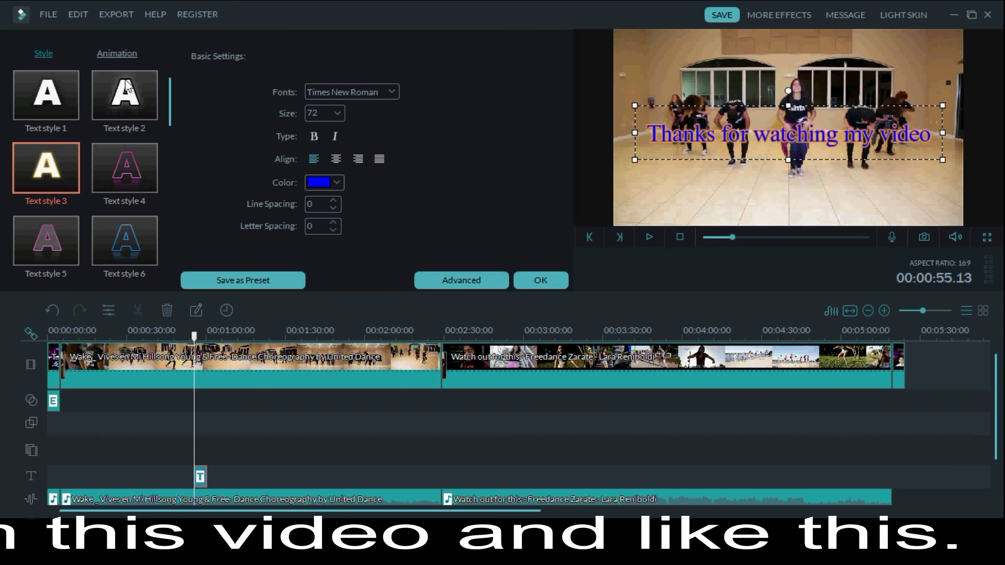
# Try the Down Insert, Up Insert, Down Dir Insert and Expansion animations on the title text
pyautogui.click(110, 52)
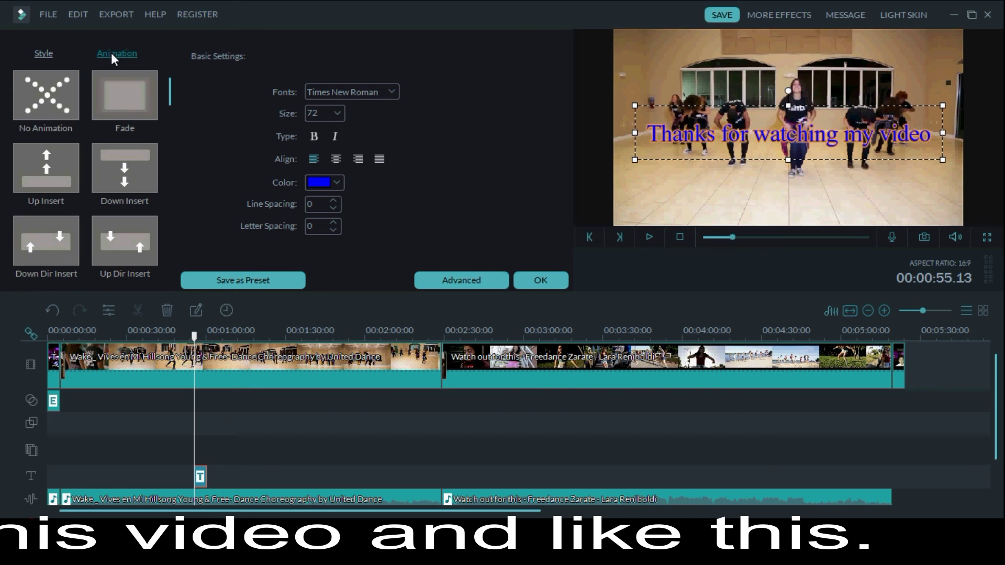
pyautogui.click(126, 159)
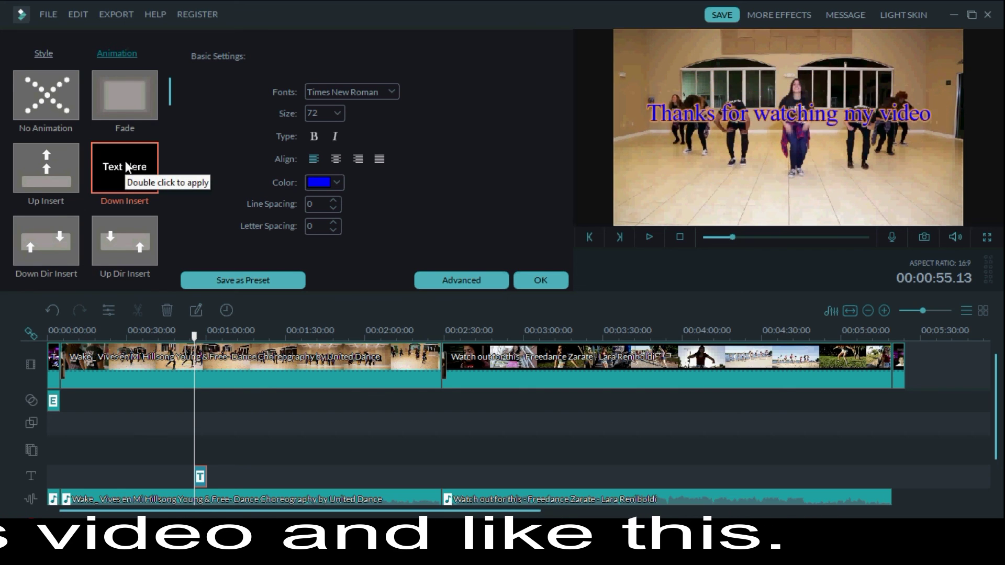
pyautogui.click(63, 162)
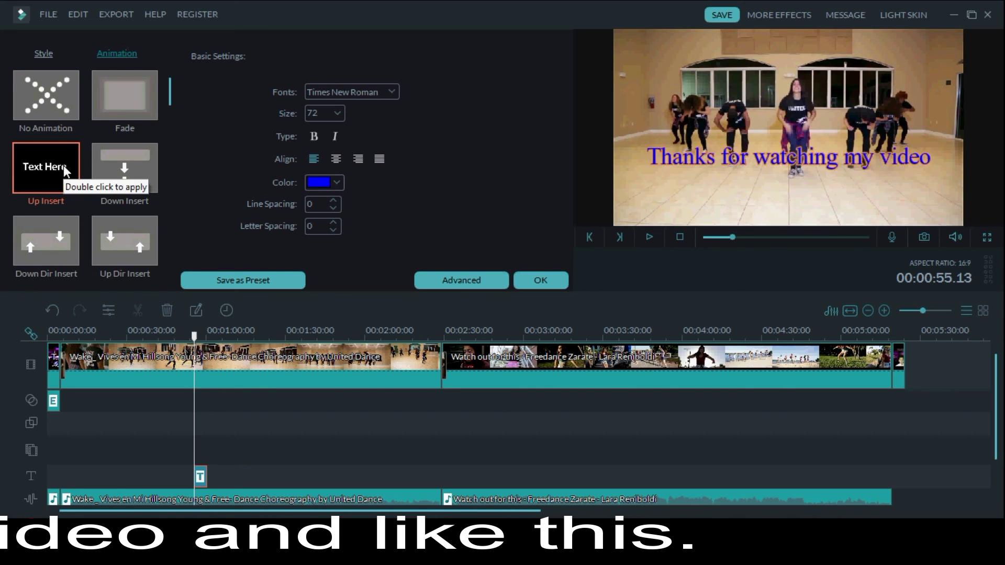
pyautogui.click(57, 241)
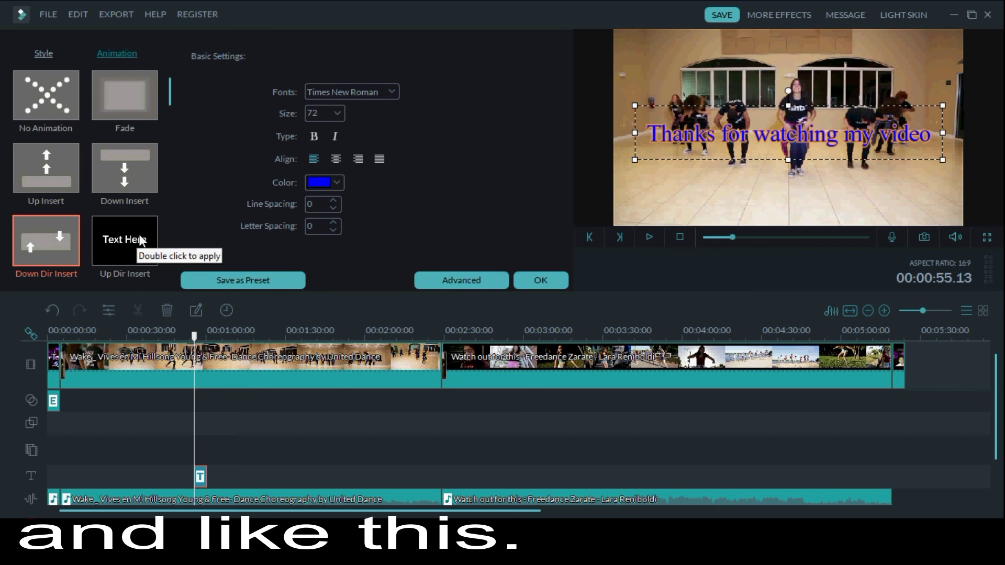
pyautogui.scroll(-3, 127, 194)
pyautogui.moveTo(171, 133); pyautogui.dragTo(172, 165)
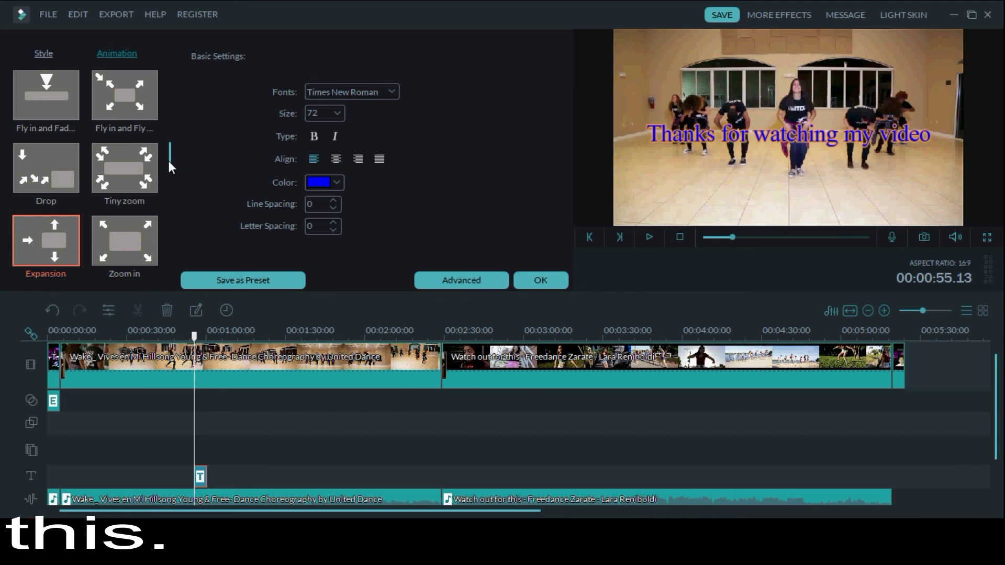
# Apply the Push animation to the title after trying Roll_clockwise, Pinwheel and Twrl, and finish editing the title
pyautogui.click(171, 203)
pyautogui.doubleClick(129, 231)
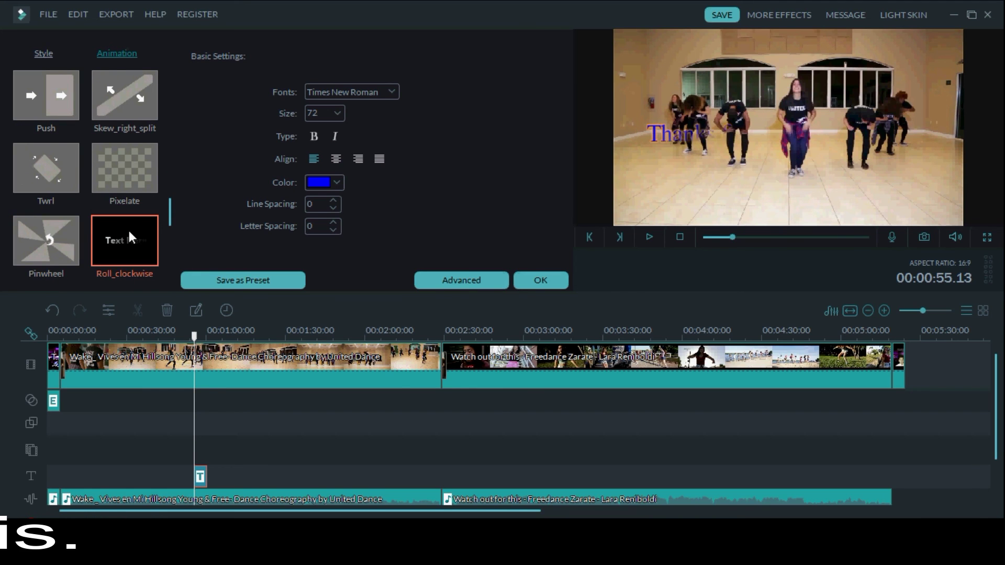
pyautogui.doubleClick(64, 237)
pyautogui.doubleClick(64, 159)
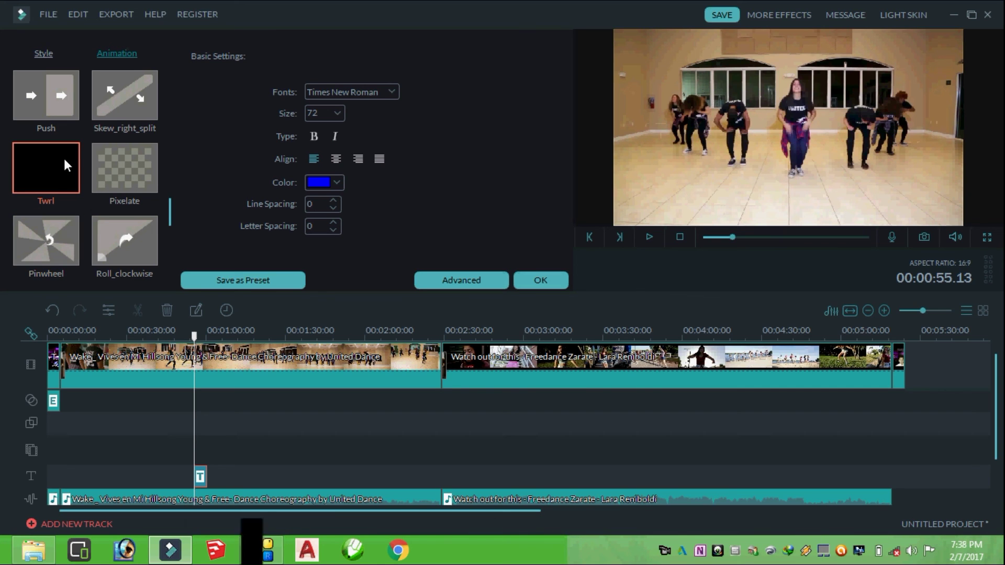
pyautogui.doubleClick(70, 98)
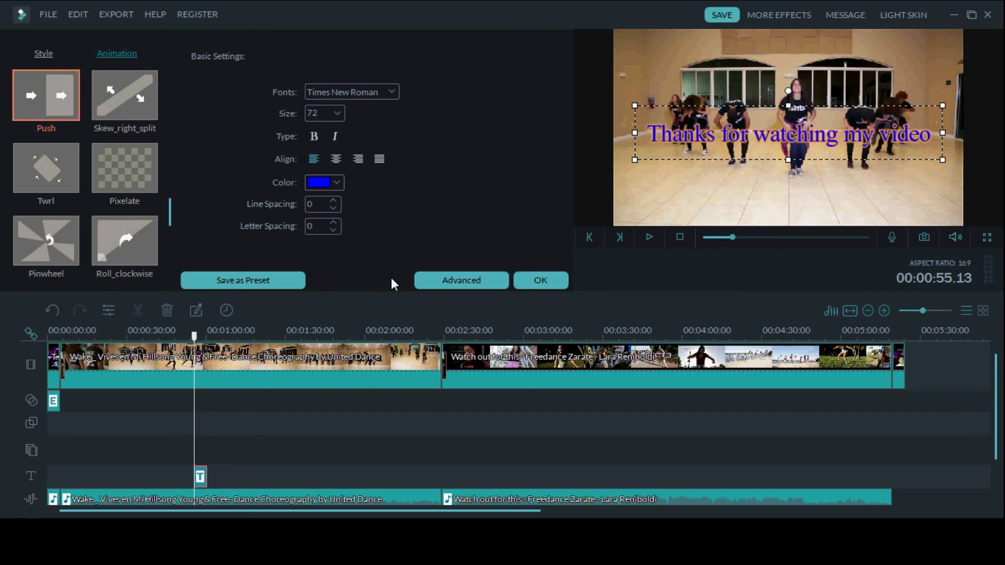
pyautogui.click(541, 281)
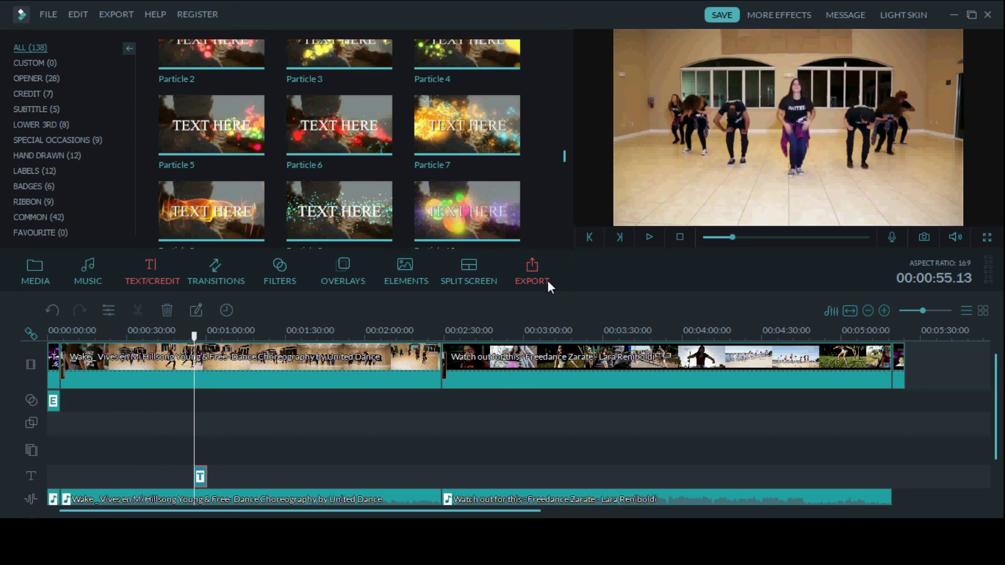
# Play back the timeline across the title to preview its Push animation
pyautogui.click(650, 236)
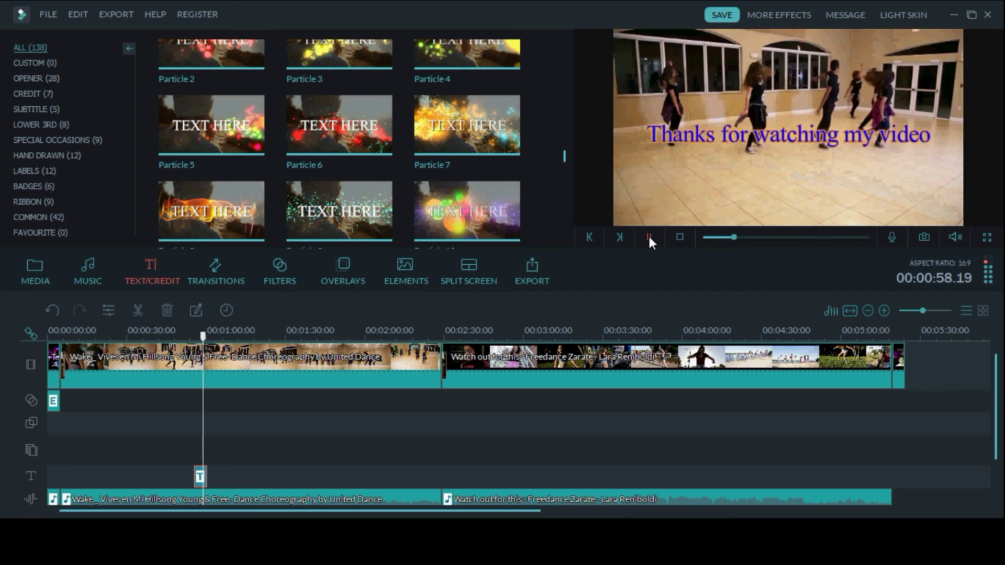
pyautogui.click(649, 236)
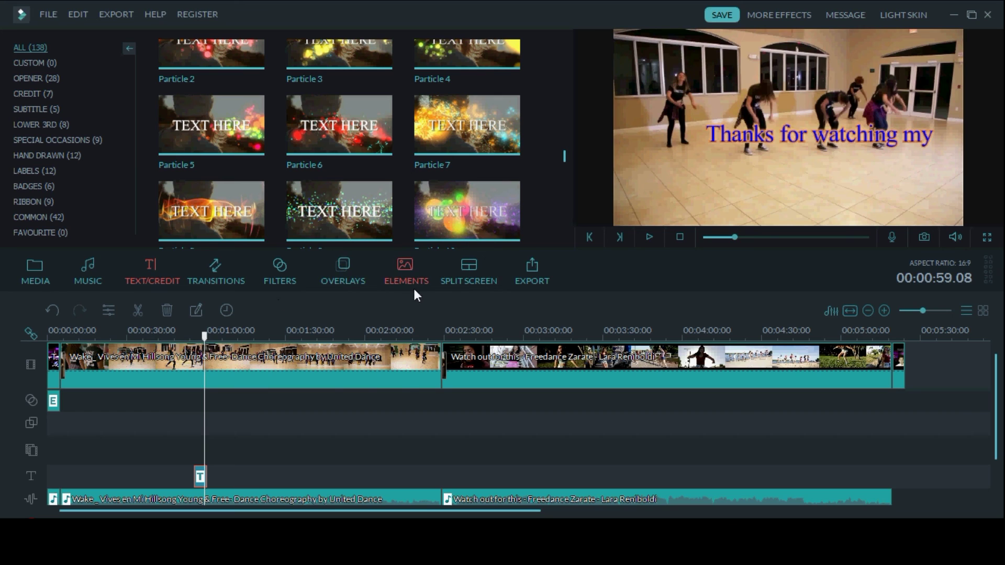
# Browse the Elements library, looking over its nature, plane, stamp and holiday graphics
pyautogui.click(409, 268)
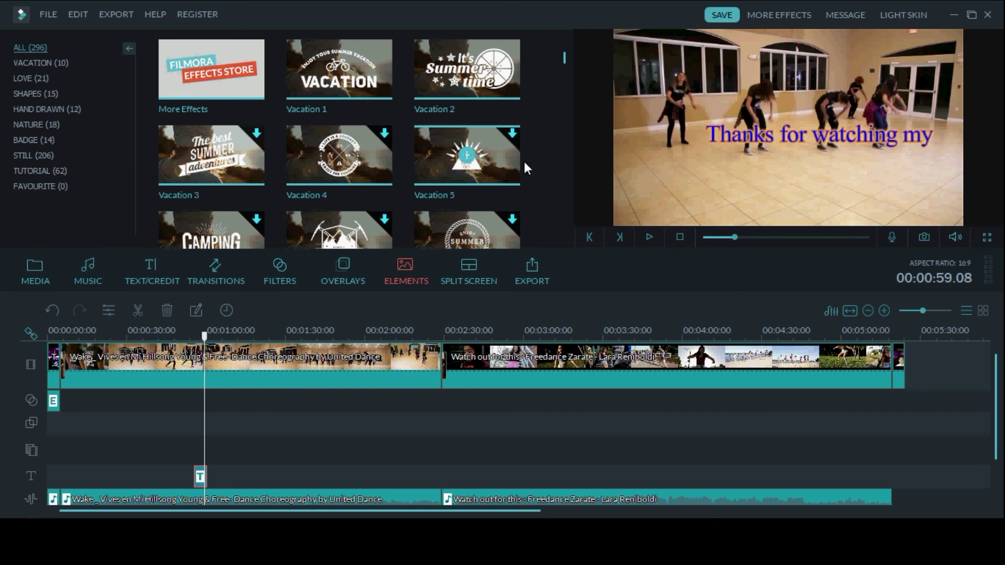
pyautogui.moveTo(564, 55); pyautogui.dragTo(566, 106)
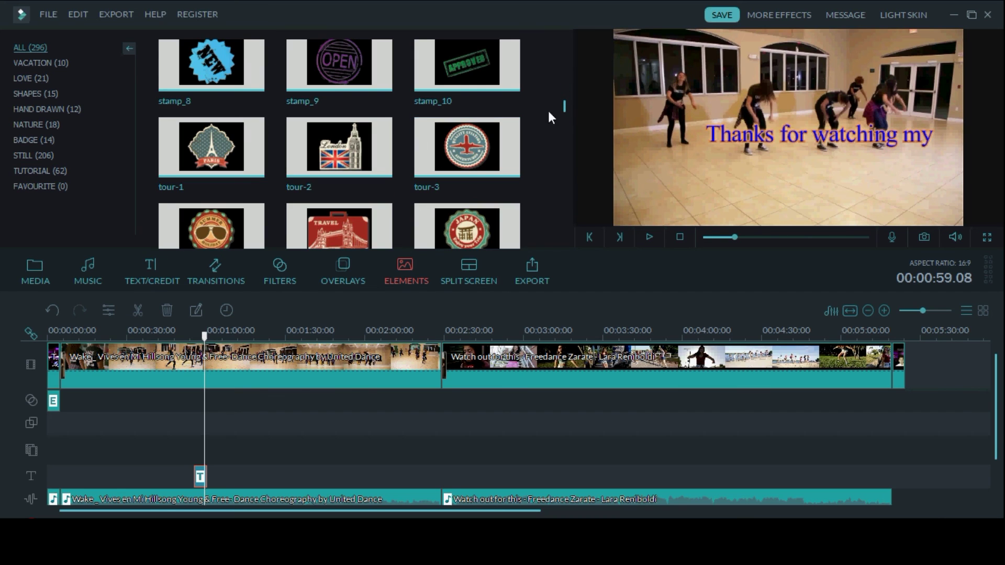
pyautogui.scroll(-5, 562, 111)
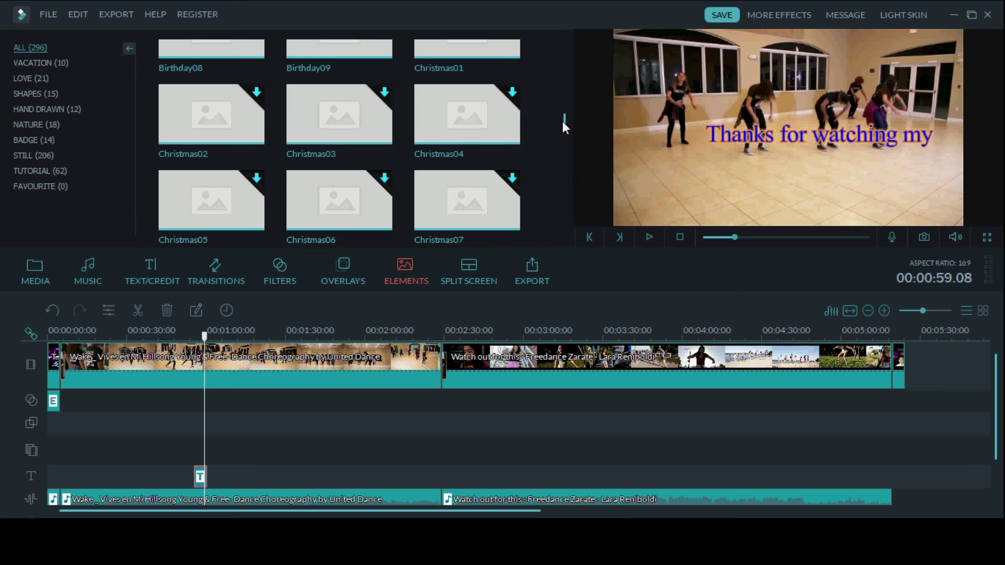
pyautogui.scroll(6, 561, 100)
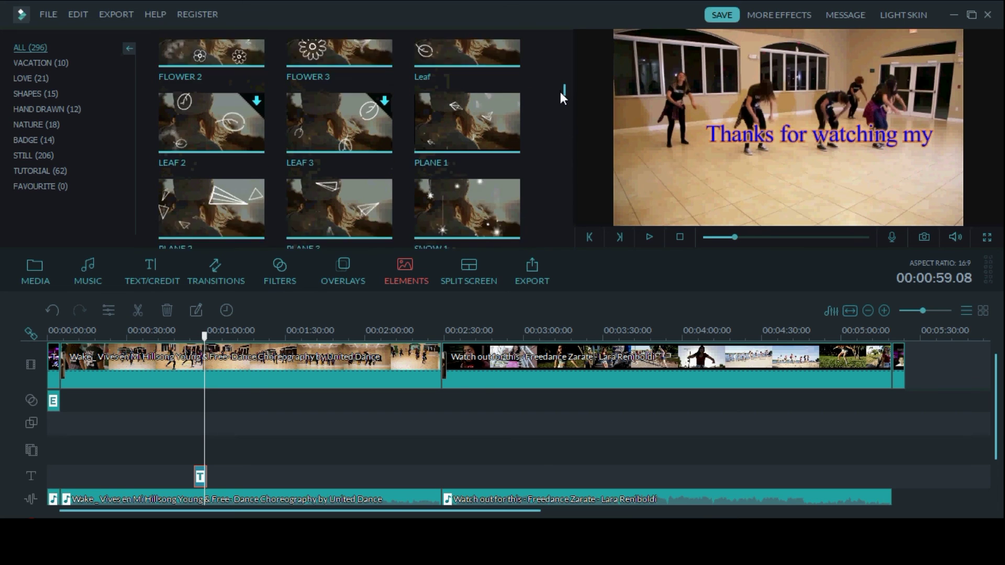
pyautogui.scroll(-2, 561, 92)
pyautogui.scroll(-6, 561, 96)
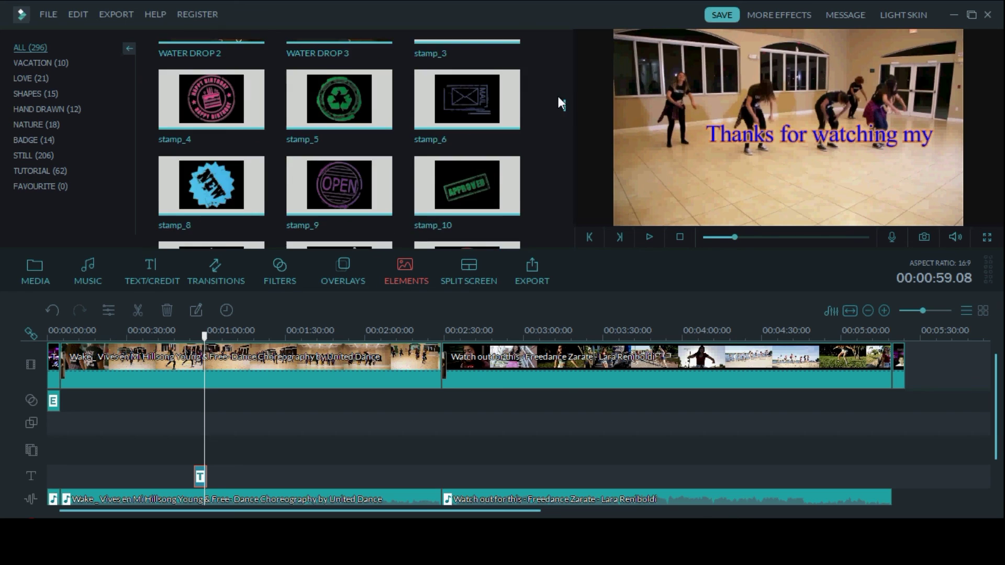
pyautogui.scroll(8, 559, 97)
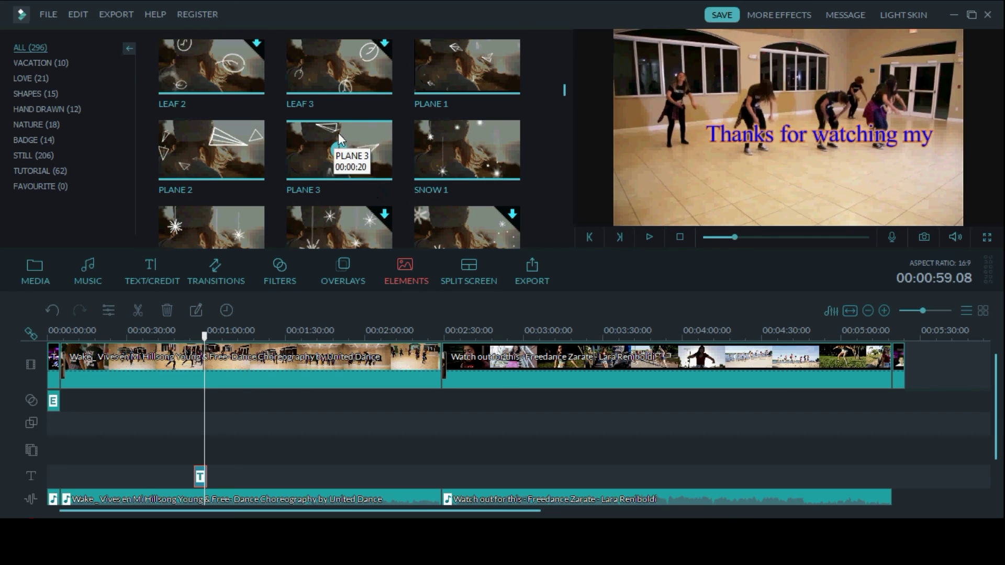
pyautogui.moveTo(564, 95); pyautogui.dragTo(564, 107)
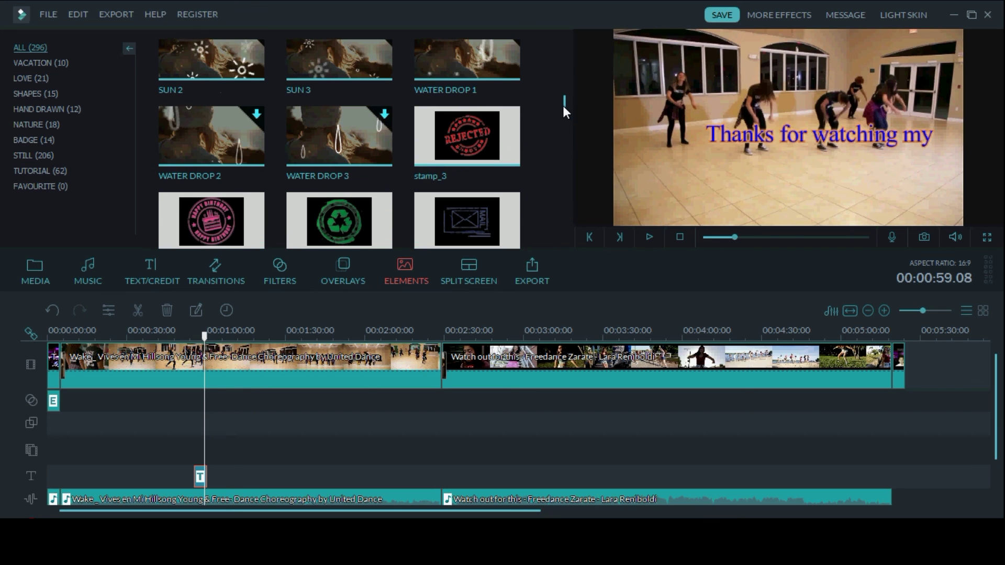
pyautogui.scroll(-2, 563, 105)
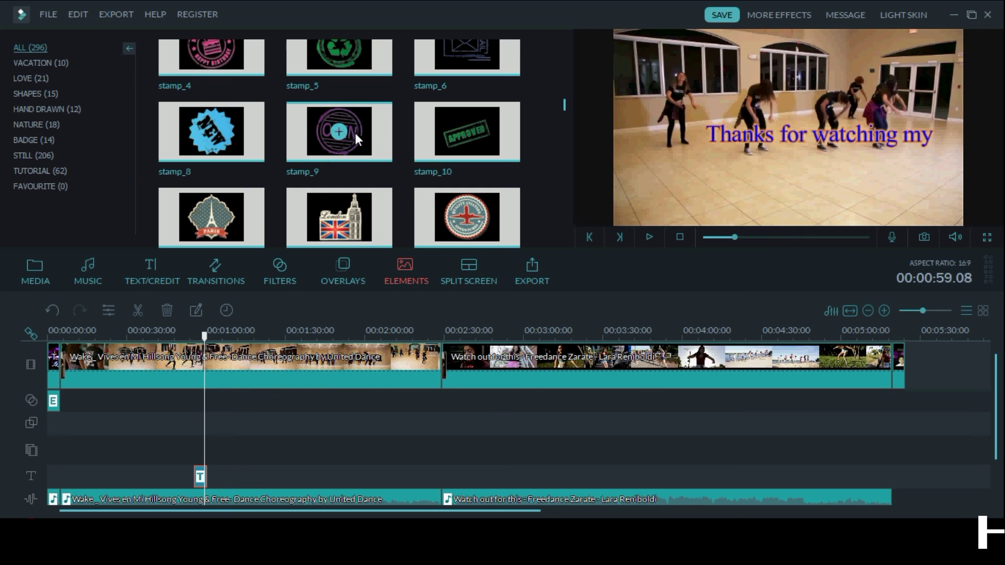
pyautogui.moveTo(564, 103)
pyautogui.mouseDown()
pyautogui.moveTo(563, 175)
pyautogui.moveTo(557, 90)
pyautogui.mouseUp()
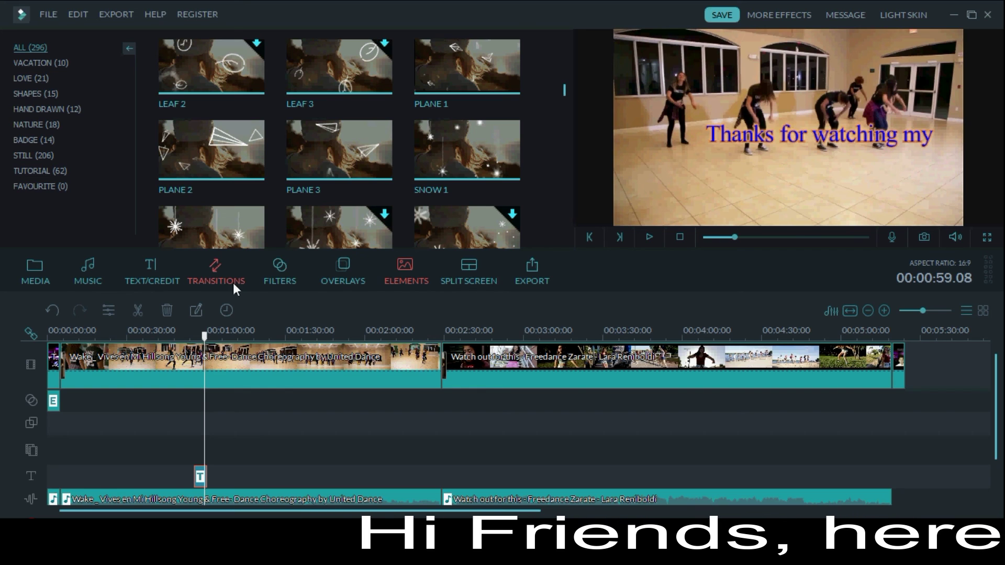
# Import Green Screen Dancing Girl 14 from the Green screen folder on Video (D:) and place it on the overlay track at about 00:01:33
pyautogui.click(89, 273)
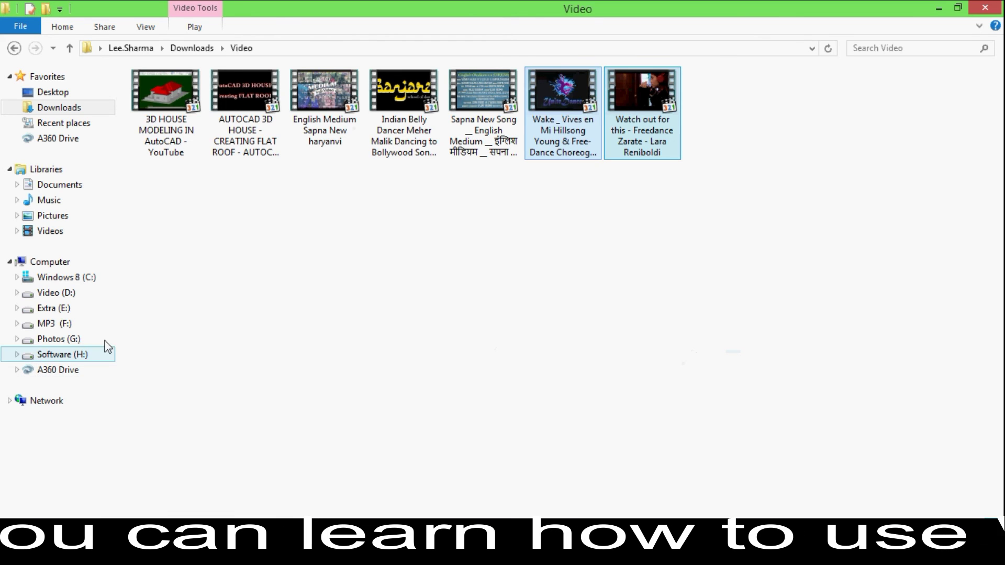
pyautogui.click(61, 296)
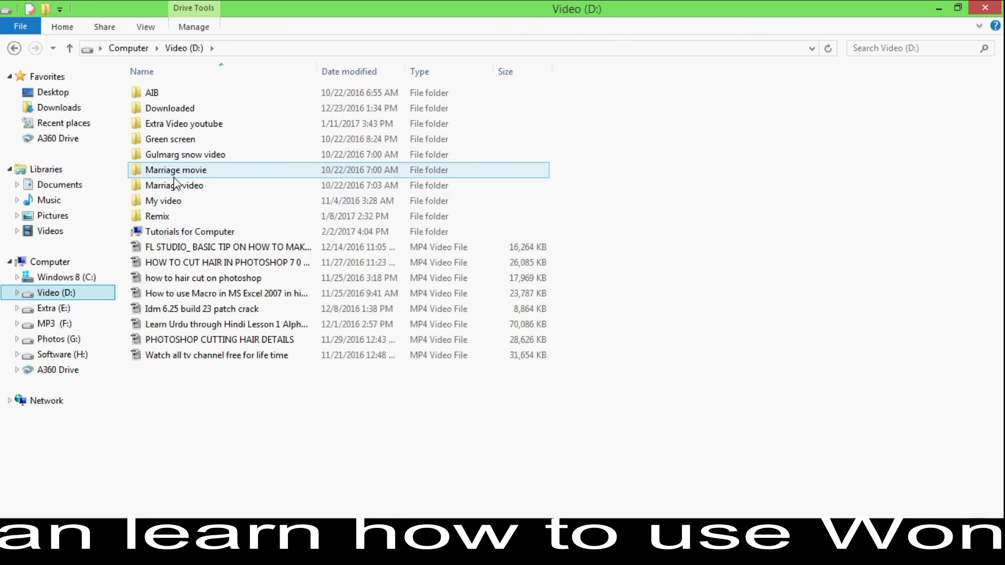
pyautogui.doubleClick(168, 140)
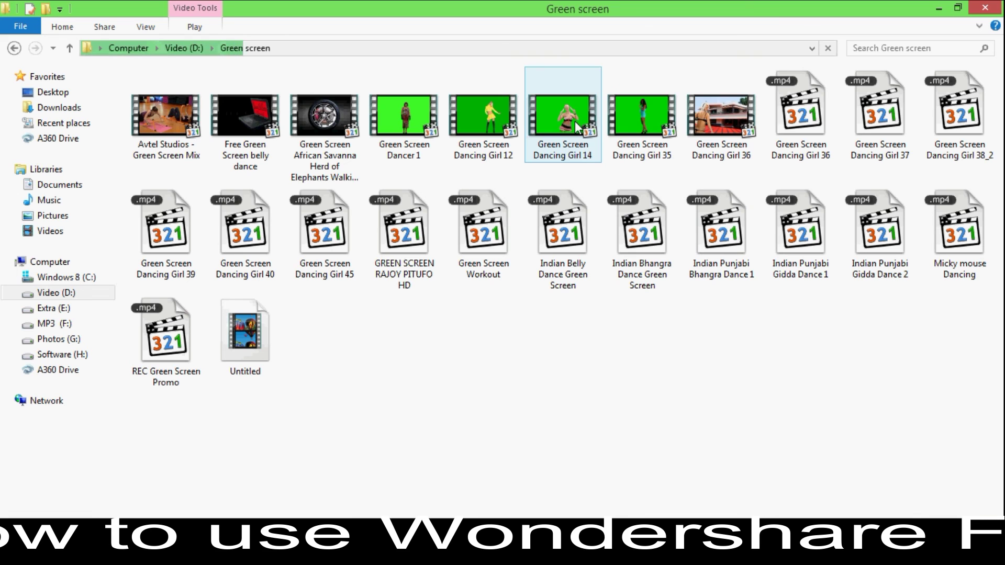
pyautogui.moveTo(572, 120); pyautogui.dragTo(165, 502)
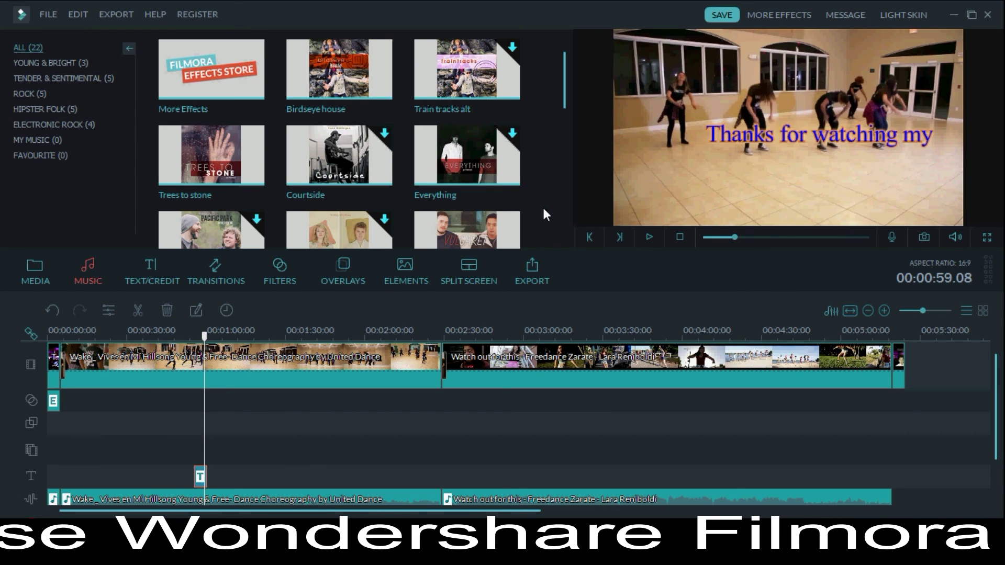
pyautogui.click(43, 268)
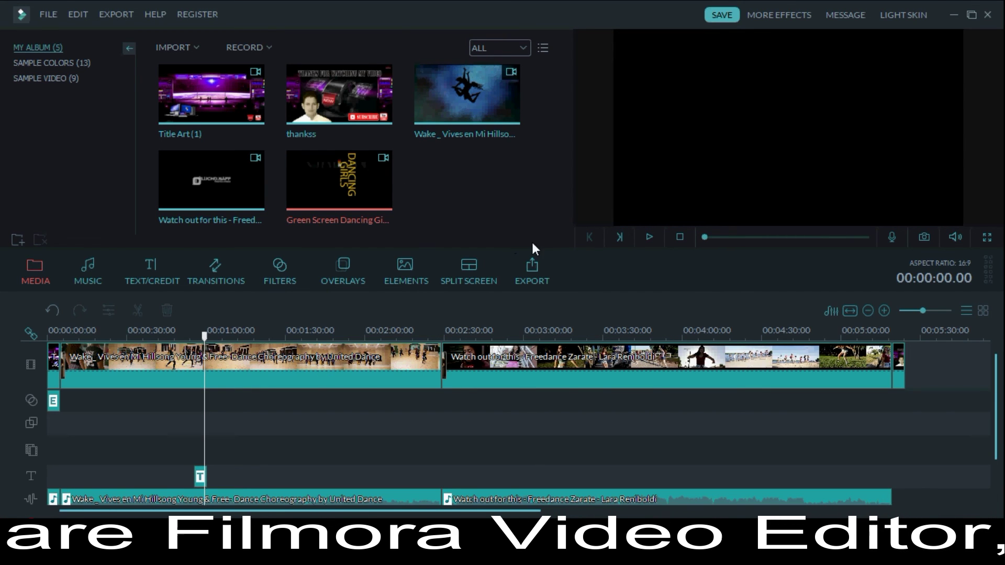
pyautogui.moveTo(362, 197)
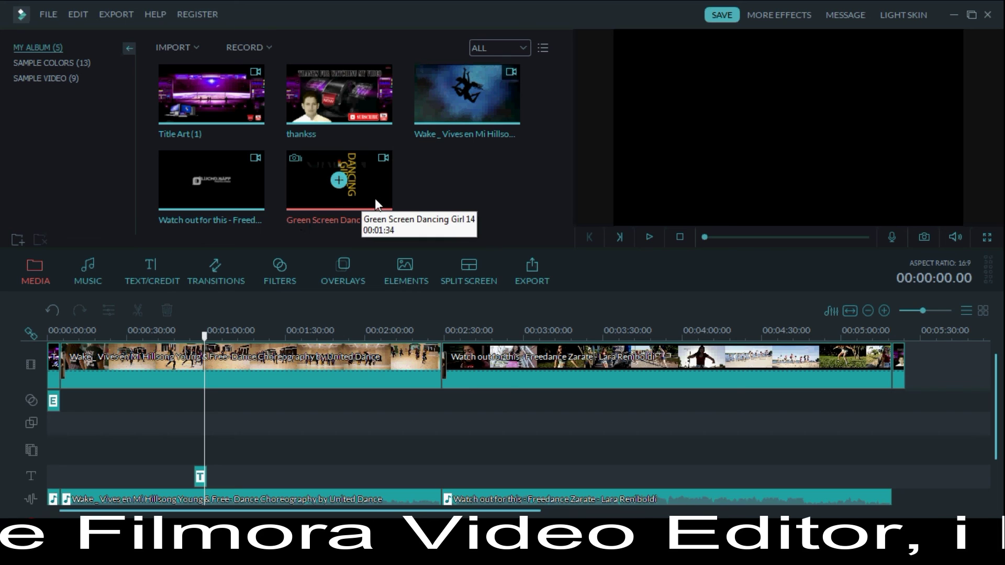
pyautogui.moveTo(367, 183); pyautogui.dragTo(325, 168)
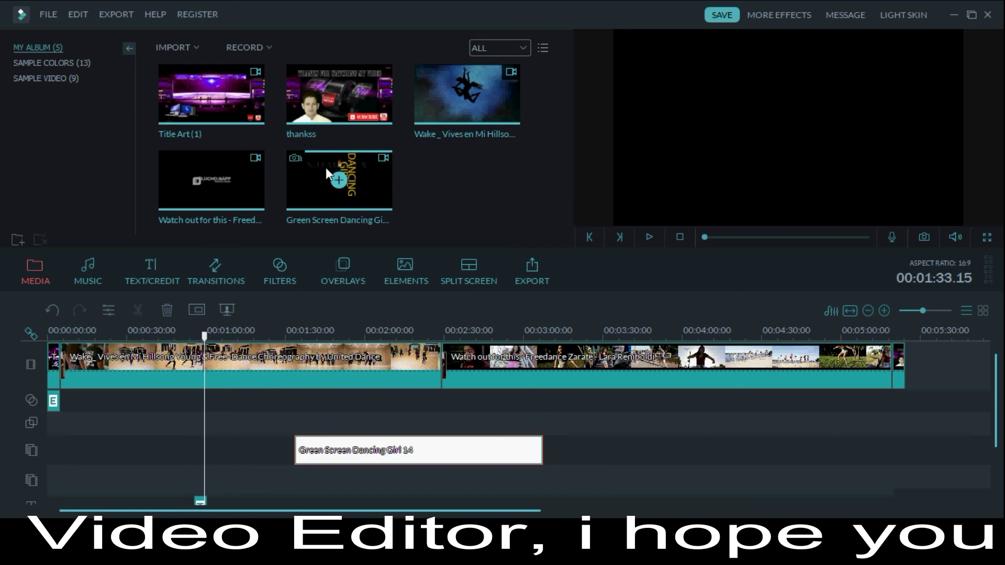
pyautogui.hotkey('ctrl', 'v')
pyautogui.click(941, 364)
pyautogui.rightClick(935, 366)
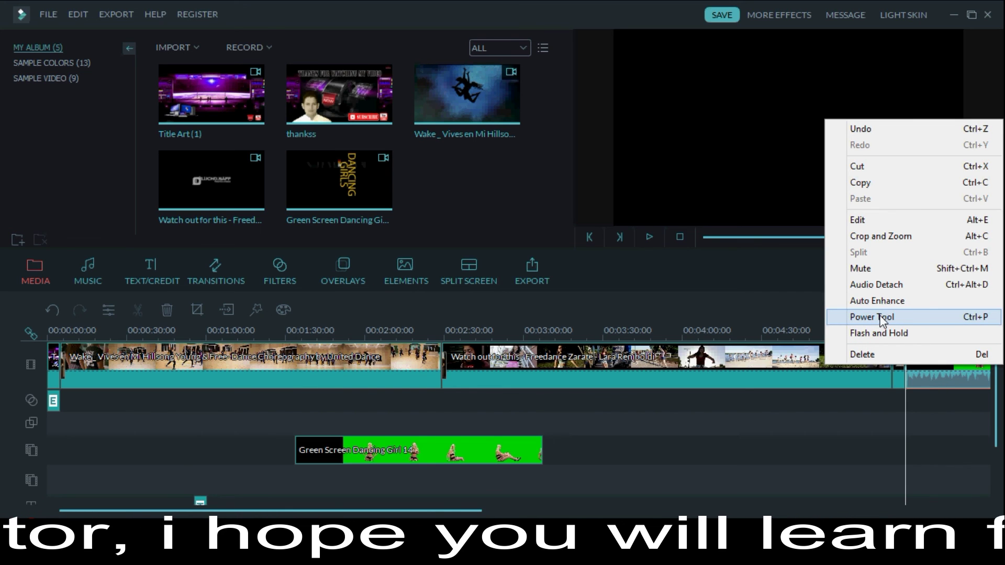
pyautogui.click(859, 221)
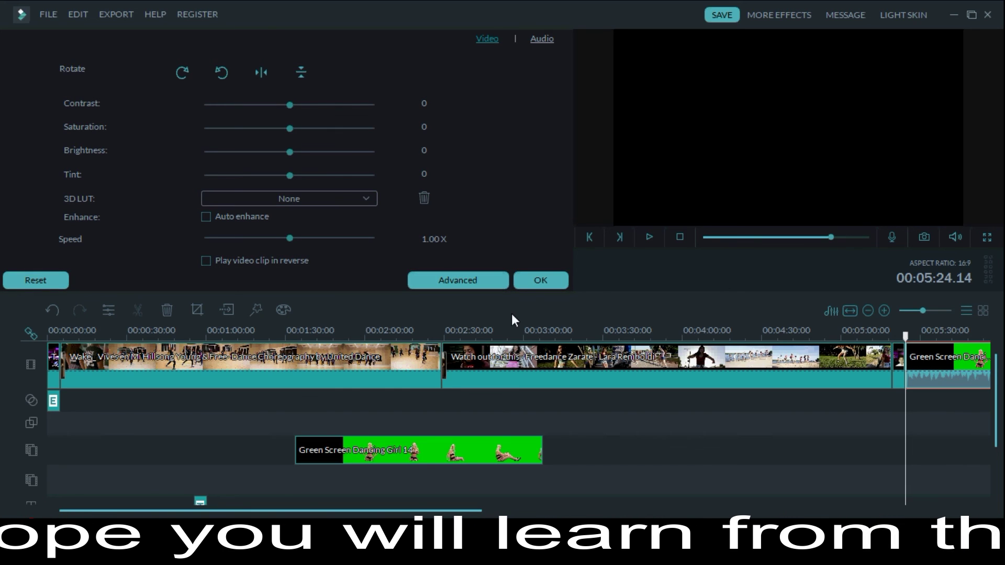
pyautogui.rightClick(934, 361)
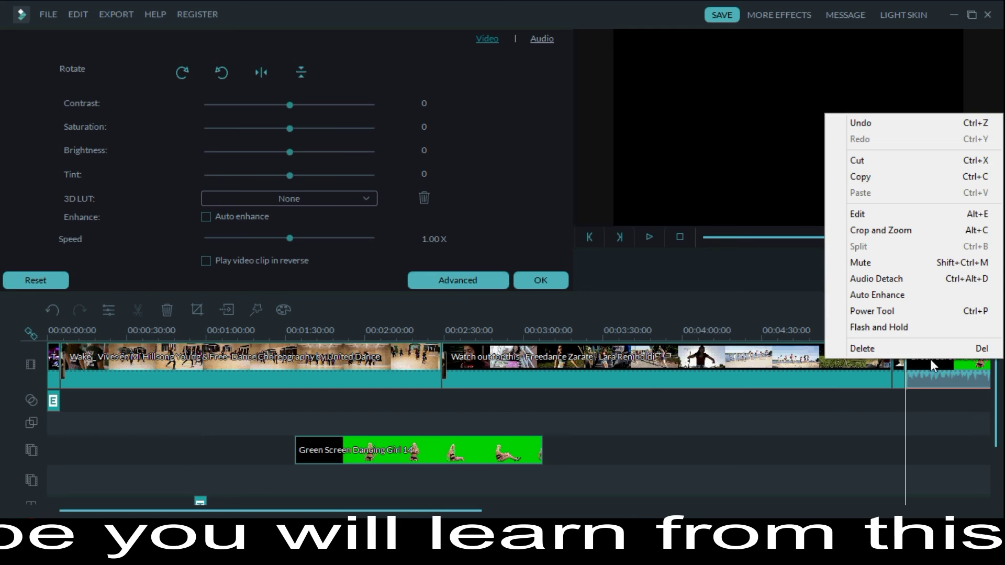
pyautogui.click(878, 313)
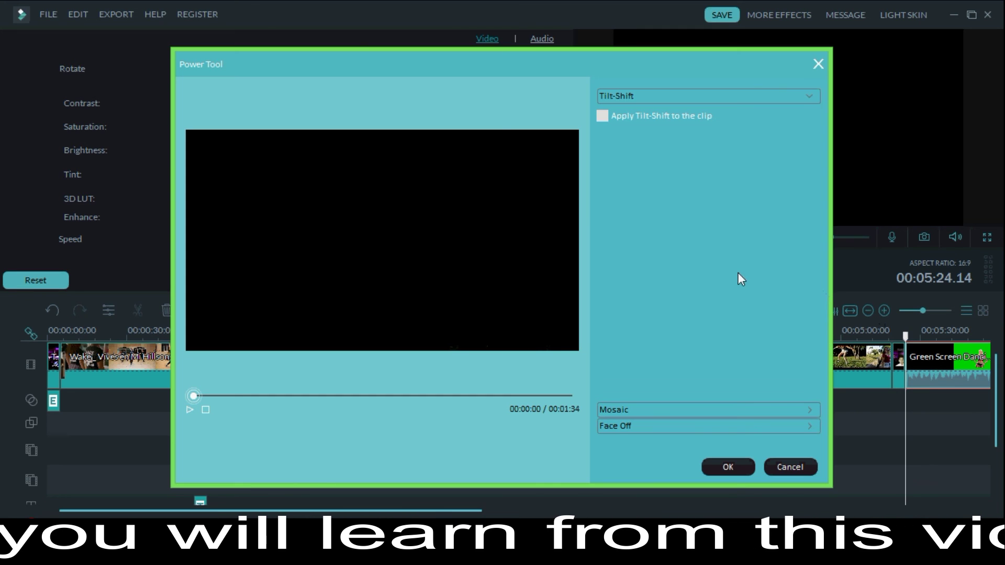
pyautogui.click(818, 64)
pyautogui.rightClick(960, 363)
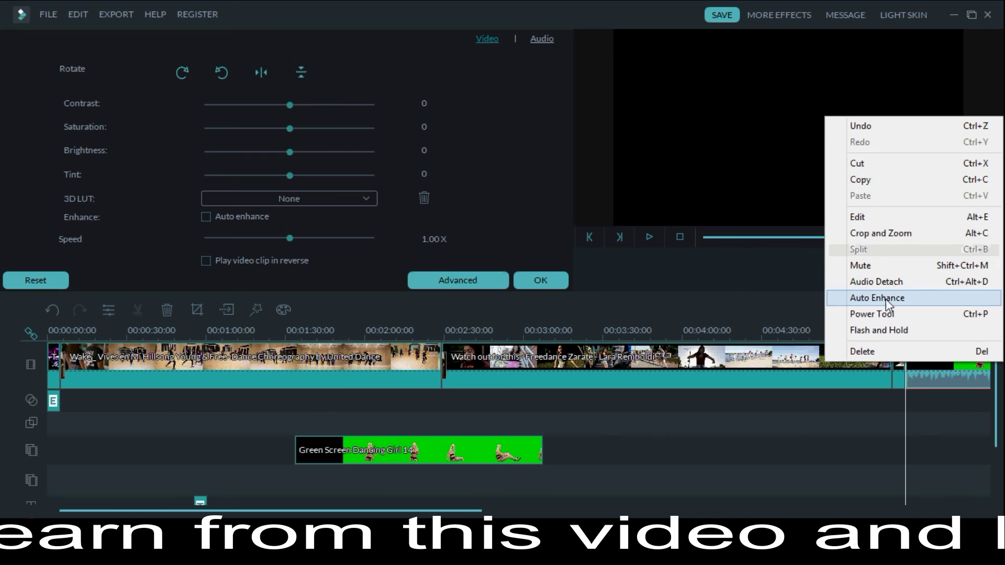
pyautogui.click(870, 354)
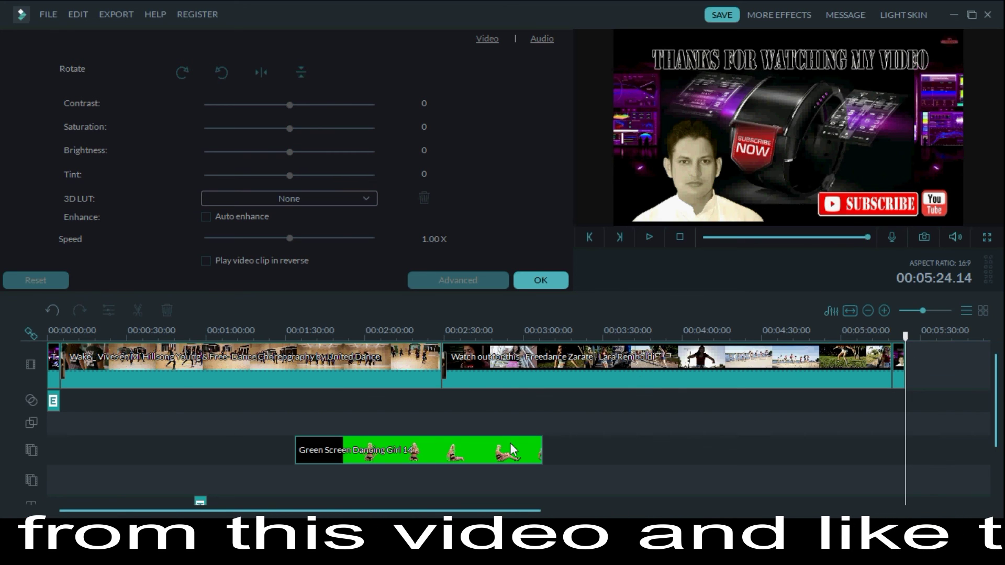
# Apply Chroma Key to the Green Screen Dancing Girl 14 overlay, making its green background transparent with an intensity level of 3
pyautogui.doubleClick(463, 450)
pyautogui.rightClick(464, 450)
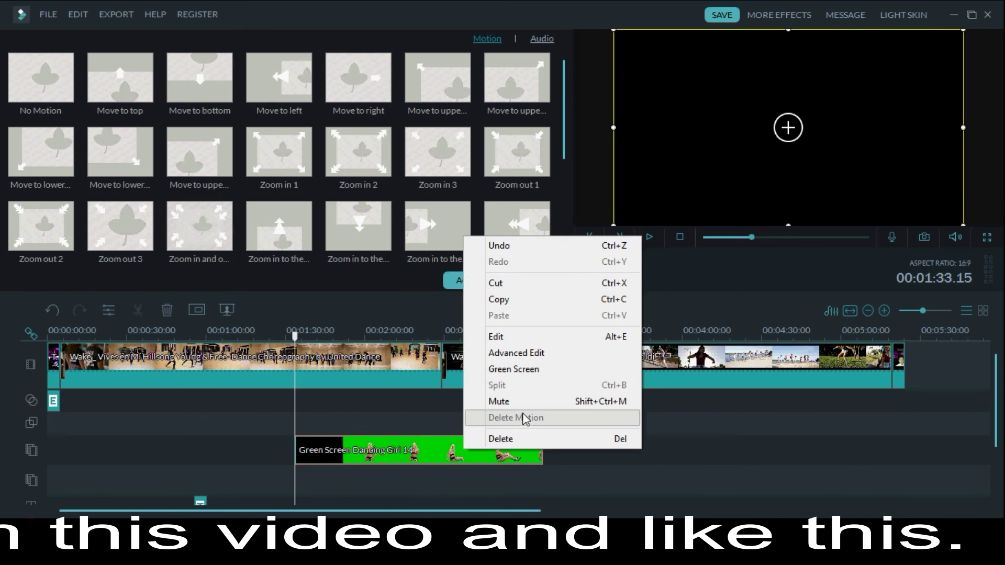
pyautogui.click(515, 372)
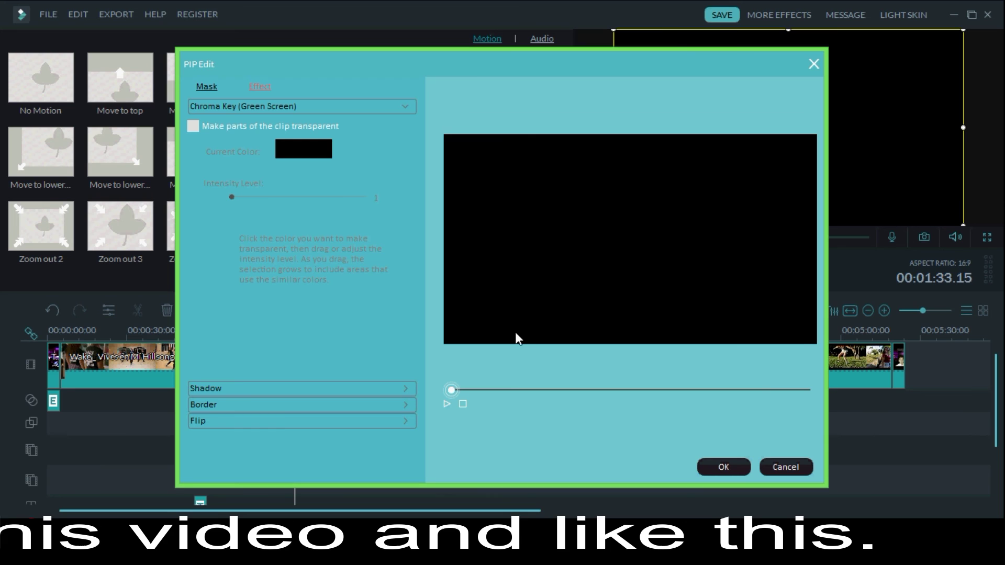
pyautogui.click(525, 390)
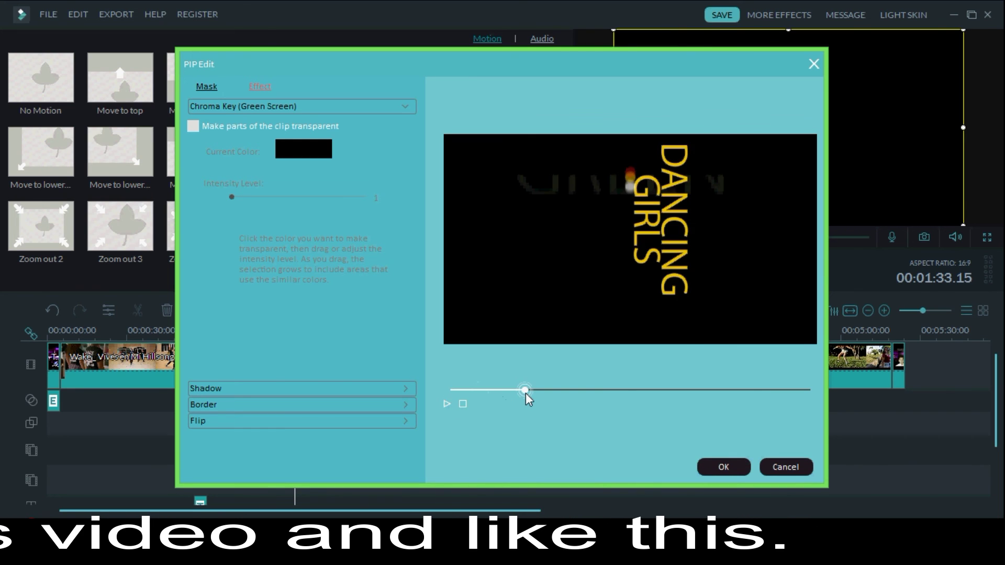
pyautogui.moveTo(526, 390); pyautogui.dragTo(535, 390)
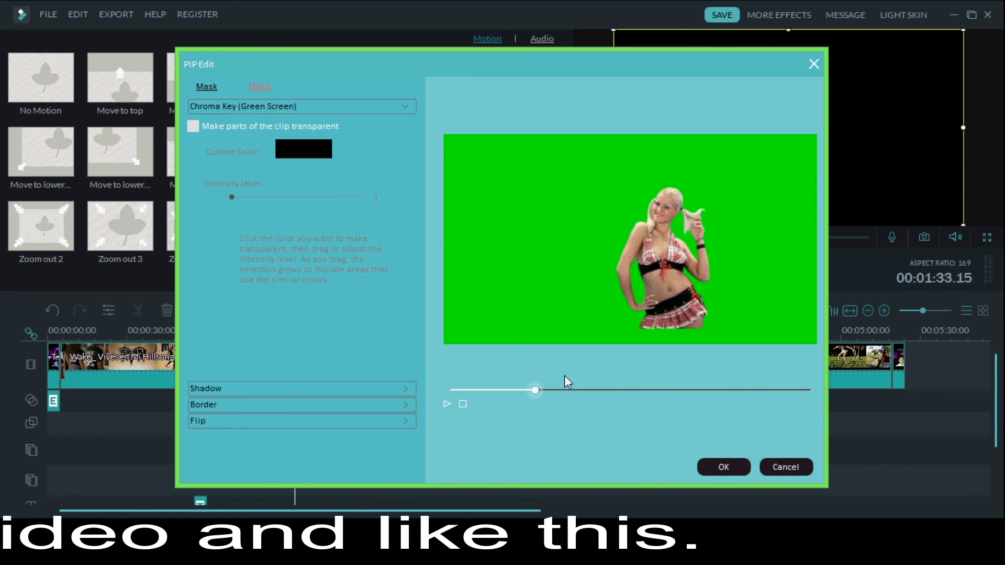
pyautogui.click(192, 127)
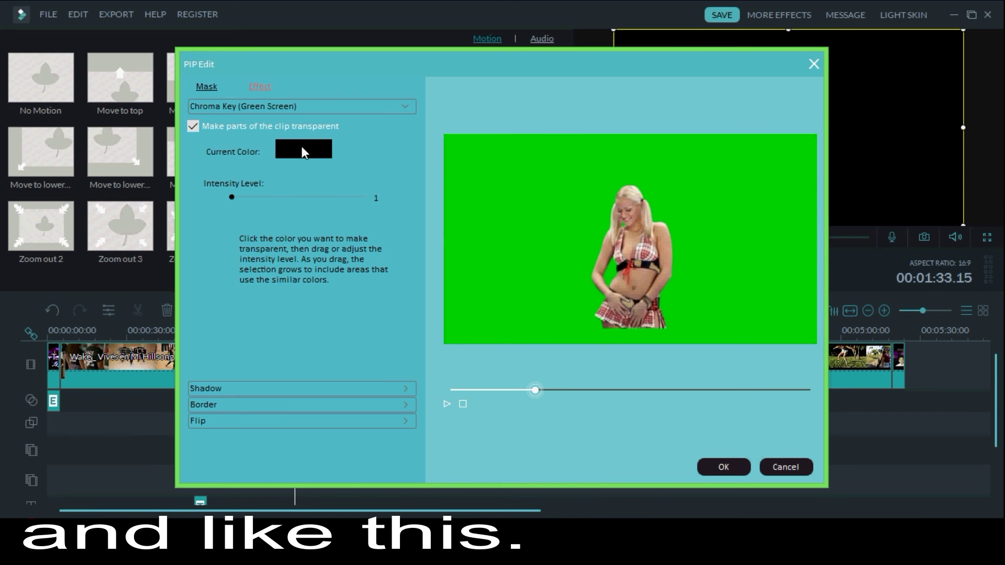
pyautogui.click(492, 172)
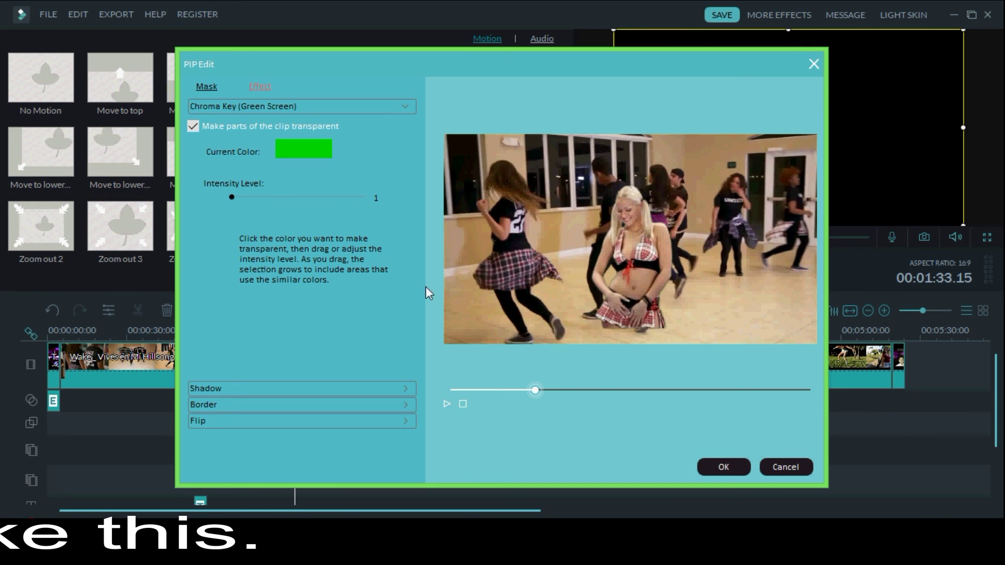
pyautogui.moveTo(231, 197); pyautogui.dragTo(234, 196)
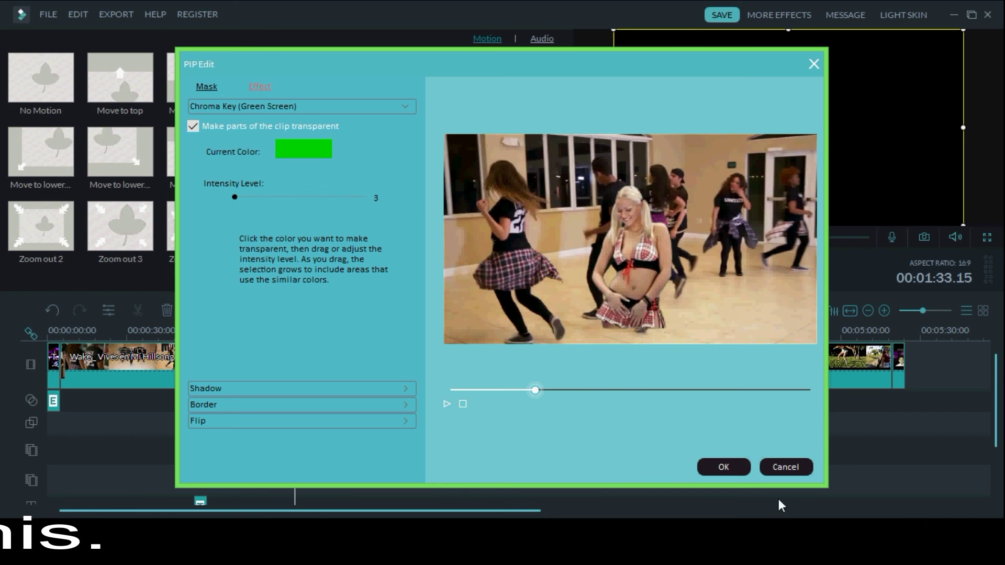
pyautogui.click(730, 471)
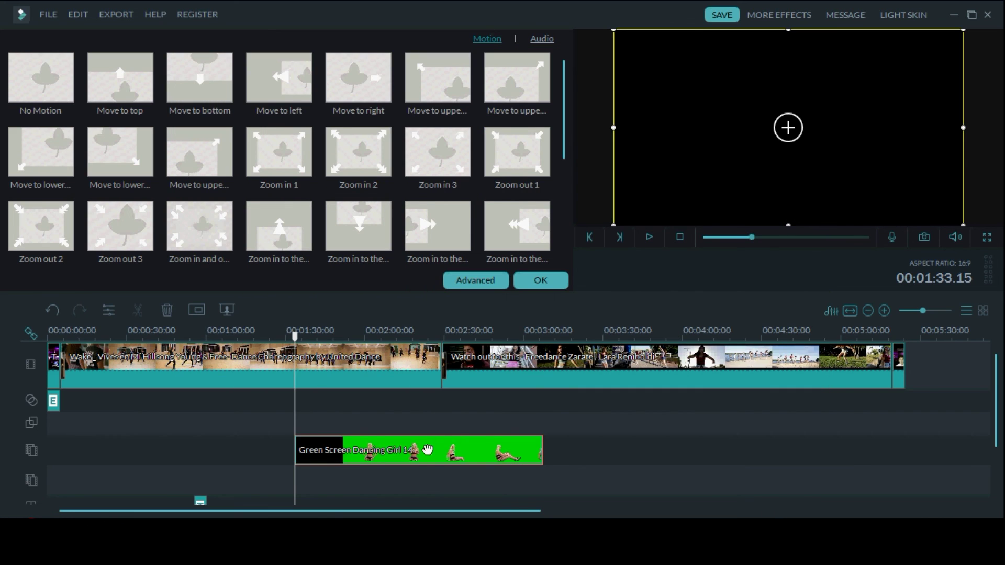
# Shift the keyed dancer overlay lower in the frame at about 00:02:00 and play back the composite
pyautogui.moveTo(297, 340); pyautogui.dragTo(366, 341)
pyautogui.click(541, 282)
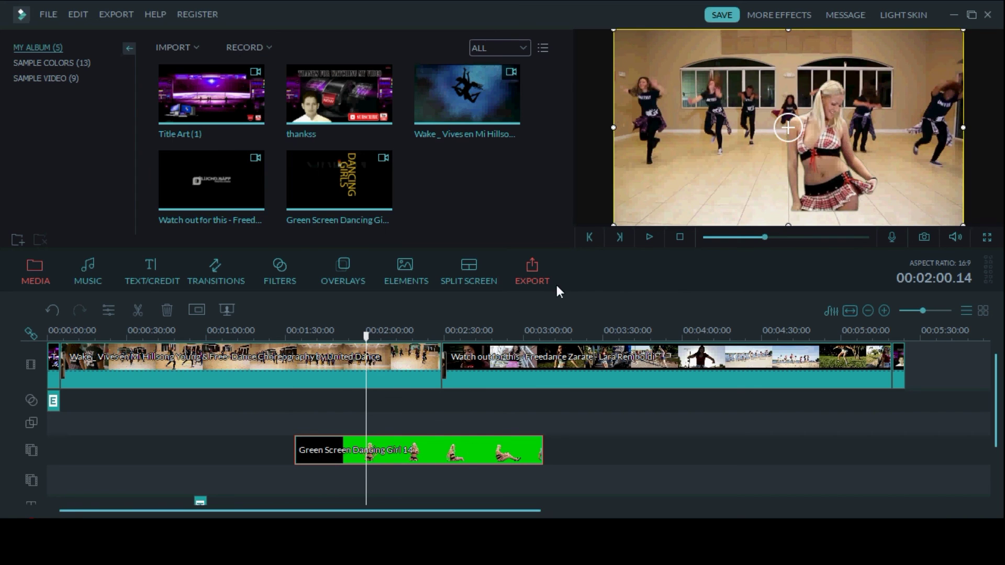
pyautogui.moveTo(739, 144); pyautogui.dragTo(741, 167)
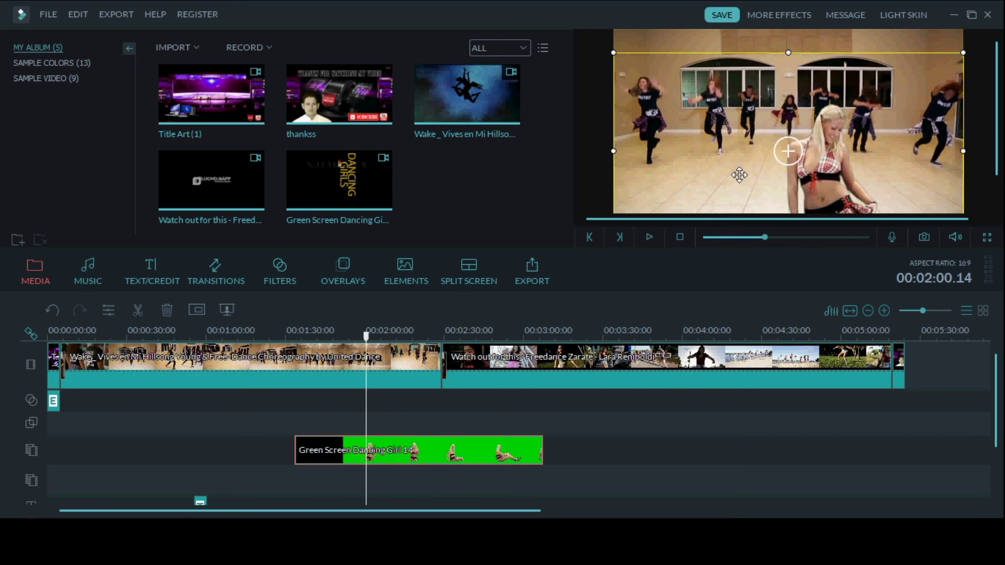
pyautogui.click(649, 237)
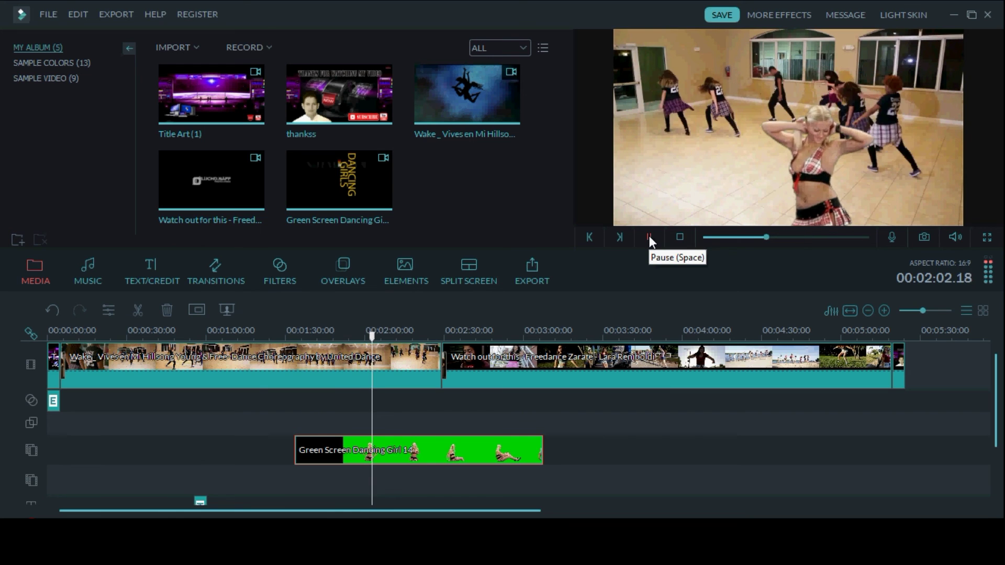
# Stop the playback and mute the Green Screen Dancing Girl 14 overlay clip
pyautogui.click(649, 238)
pyautogui.rightClick(496, 456)
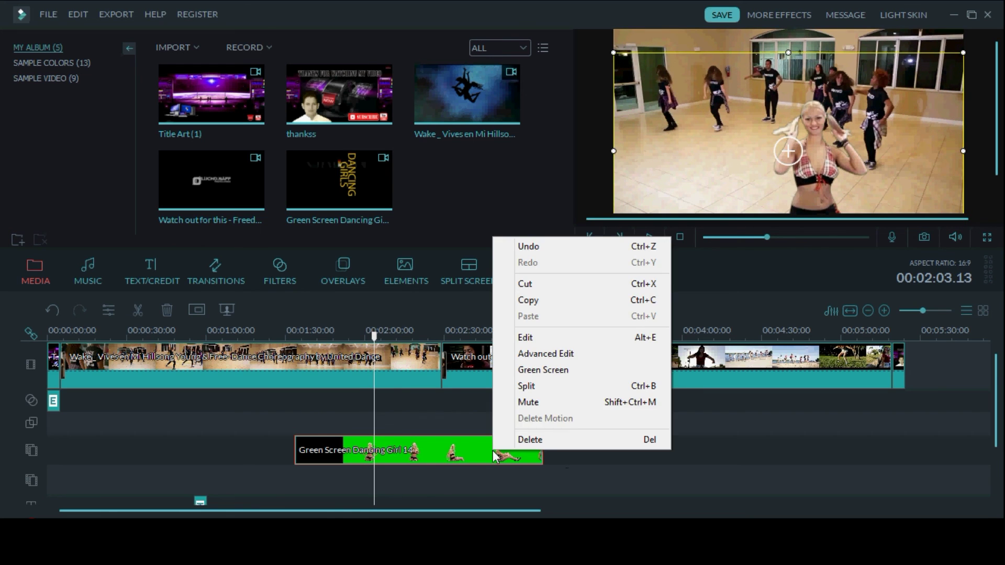
pyautogui.click(527, 403)
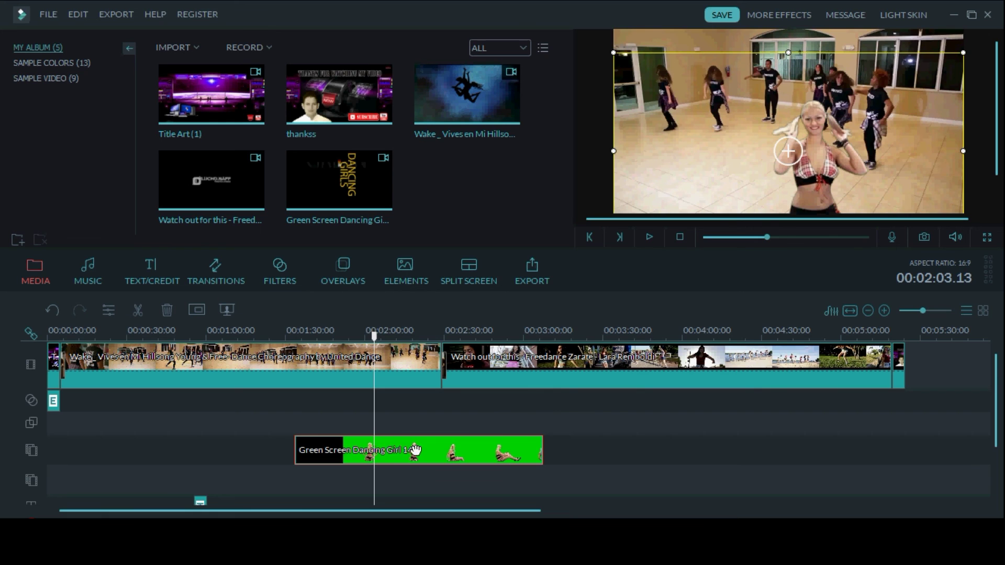
# Shift the keyed dancer overlay slightly higher in the frame, with the playhead at about 00:01:37
pyautogui.moveTo(374, 340); pyautogui.dragTo(312, 359)
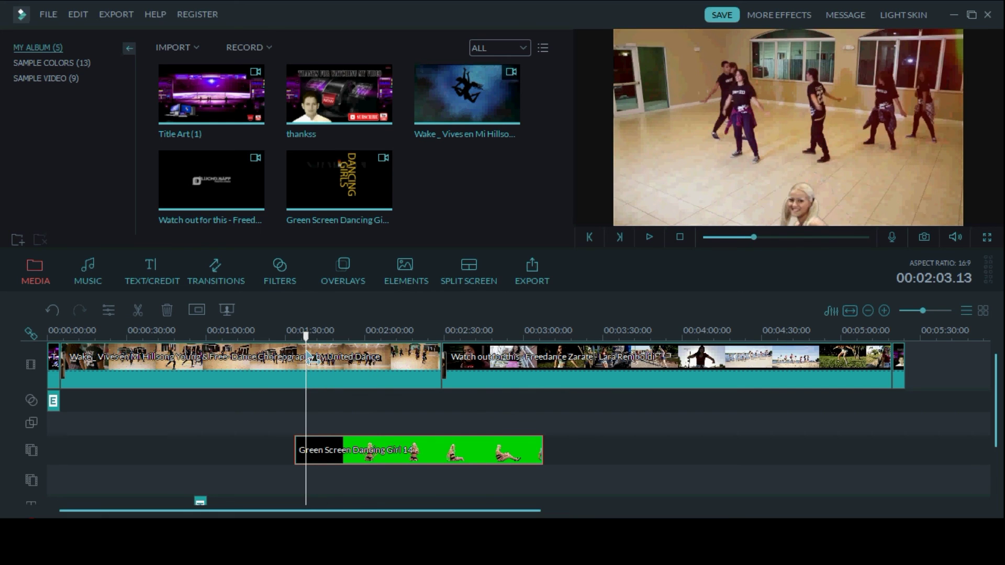
pyautogui.click(314, 361)
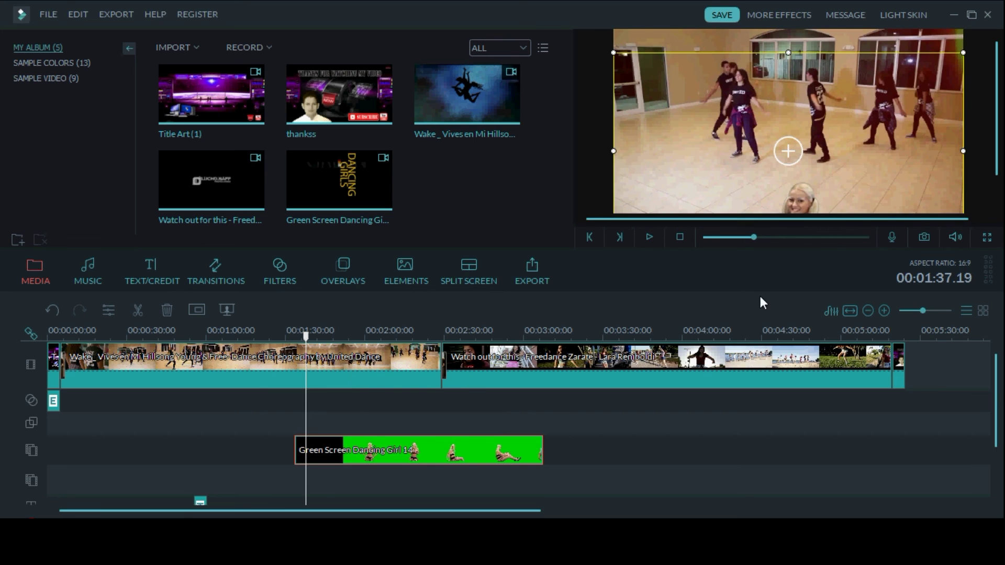
pyautogui.moveTo(743, 186); pyautogui.dragTo(738, 180)
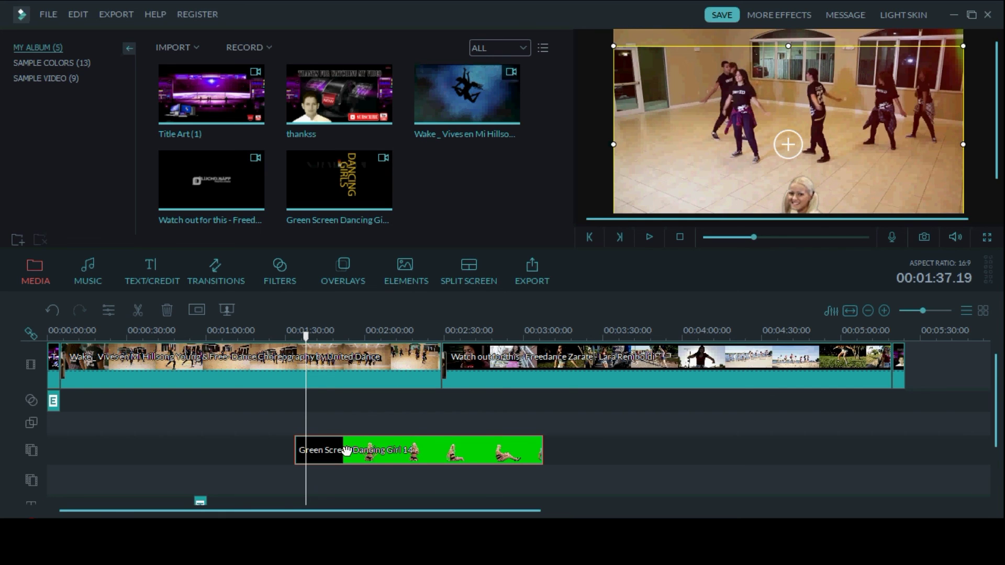
# Split the Green Screen Dancing Girl 14 overlay at about 00:01:37 and delete its leading portion
pyautogui.click(139, 311)
pyautogui.click(300, 450)
pyautogui.click(167, 310)
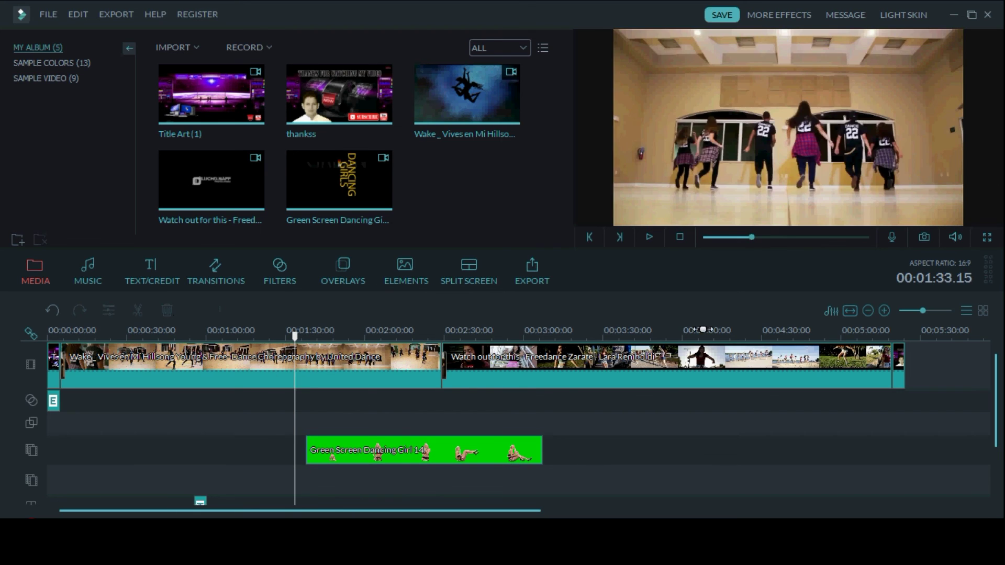
# Play back the composite from the start of the trimmed overlay, skipping ahead to check it through its end
pyautogui.moveTo(302, 338); pyautogui.dragTo(305, 339)
pyautogui.click(650, 237)
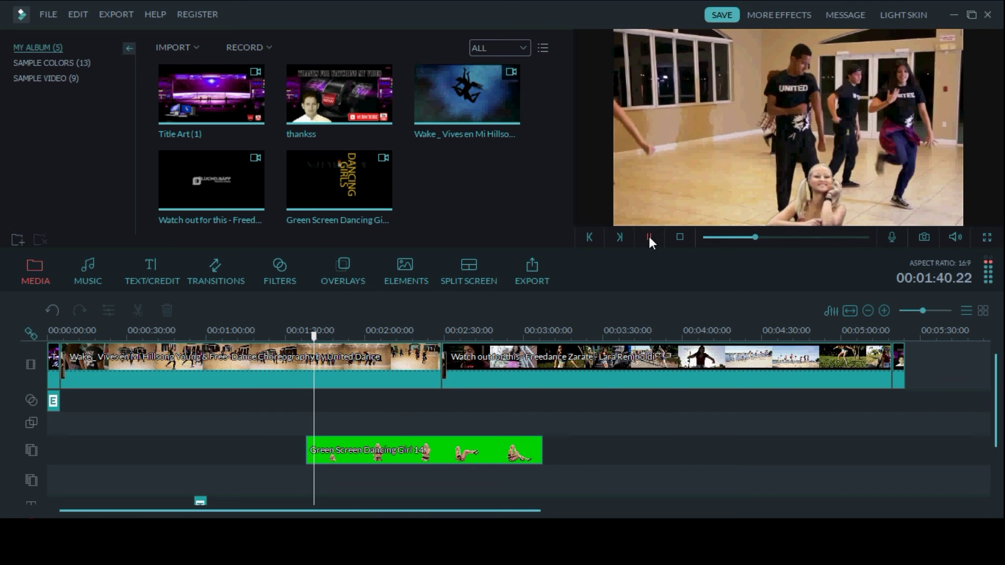
pyautogui.moveTo(320, 338); pyautogui.dragTo(441, 347)
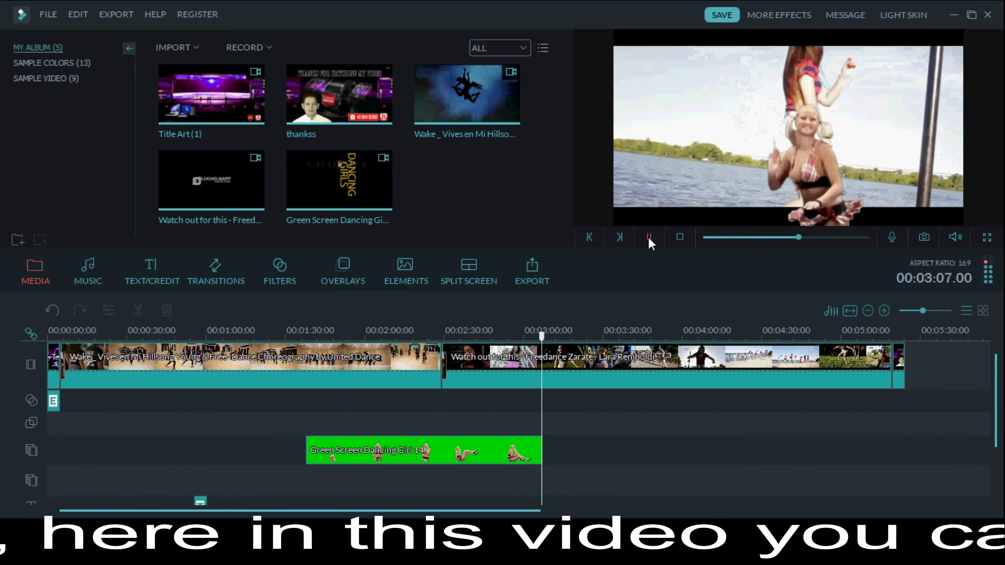
pyautogui.click(649, 237)
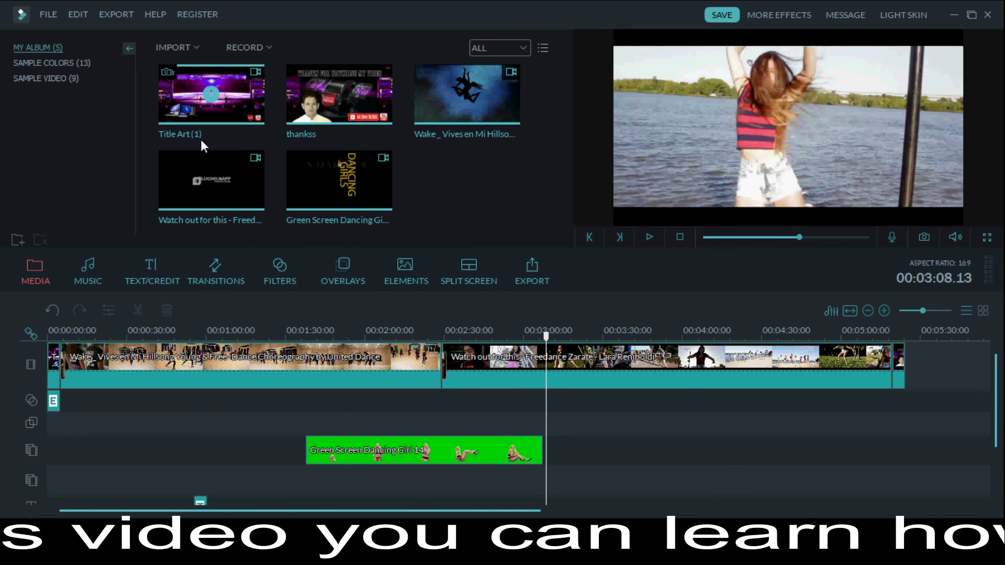
pyautogui.click(77, 15)
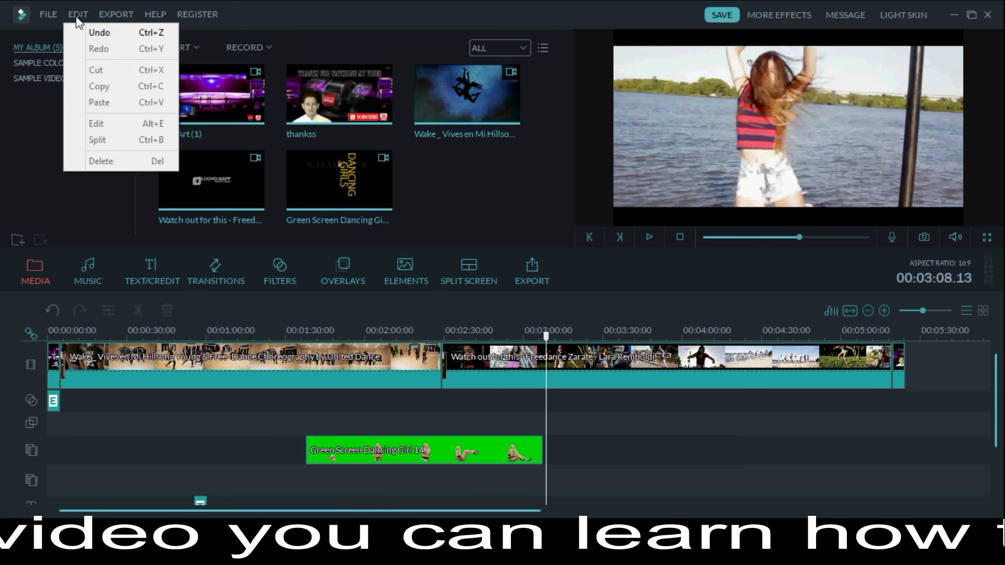
pyautogui.moveTo(102, 7)
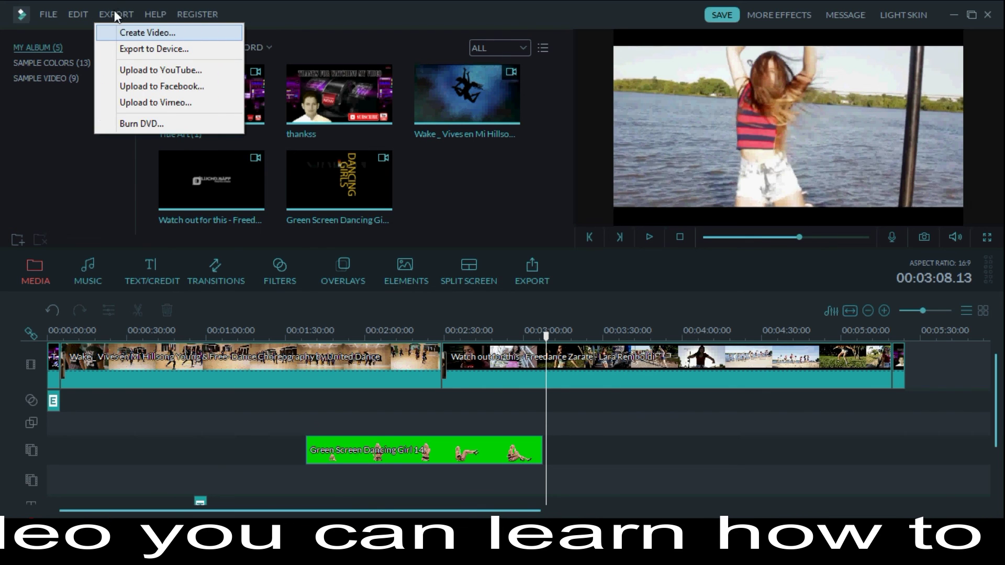
pyautogui.click(426, 18)
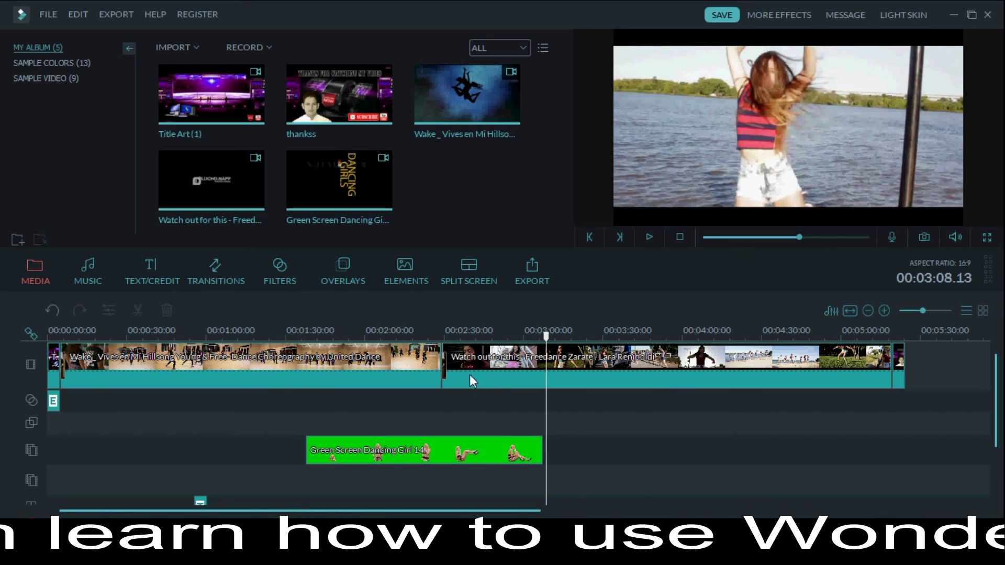
# Export the project as an MP4 named My edited video to the Downloads folder at 1920*1080 resolution
pyautogui.click(531, 268)
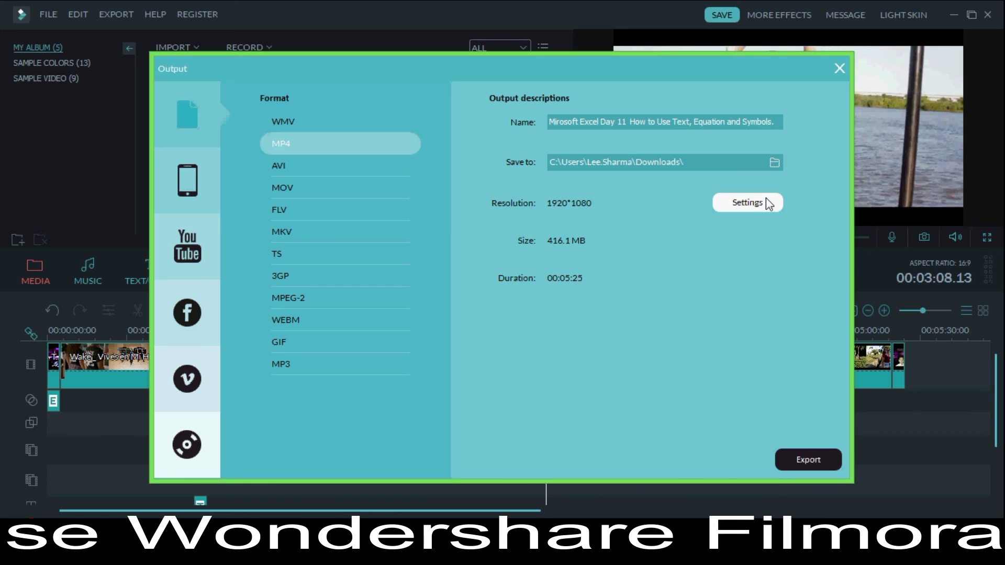
pyautogui.click(748, 204)
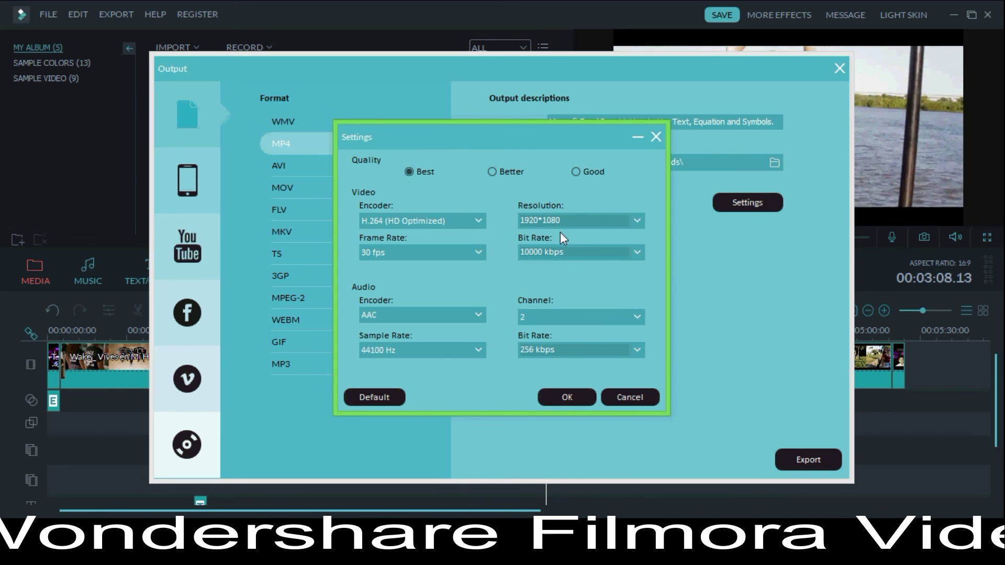
pyautogui.click(637, 222)
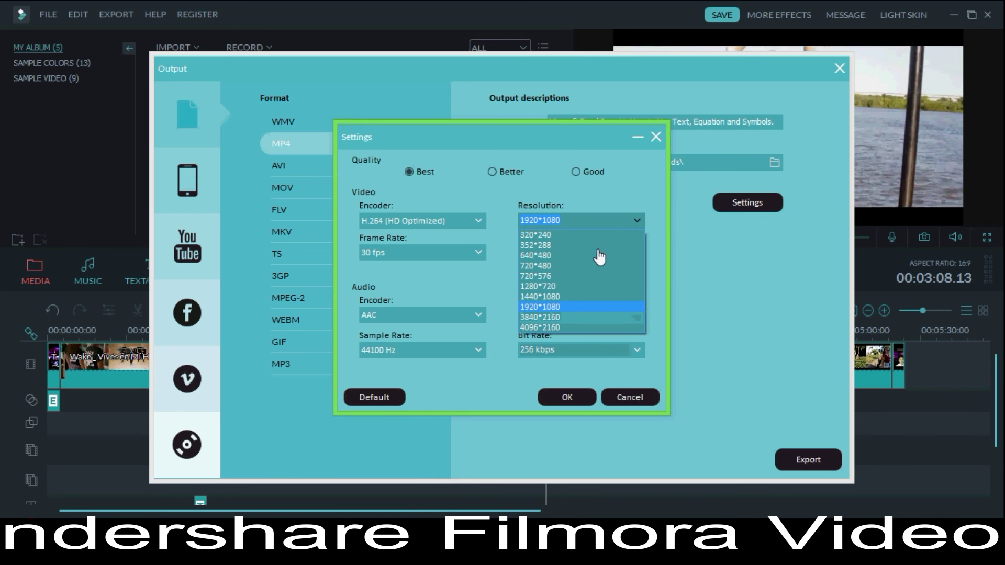
pyautogui.click(562, 309)
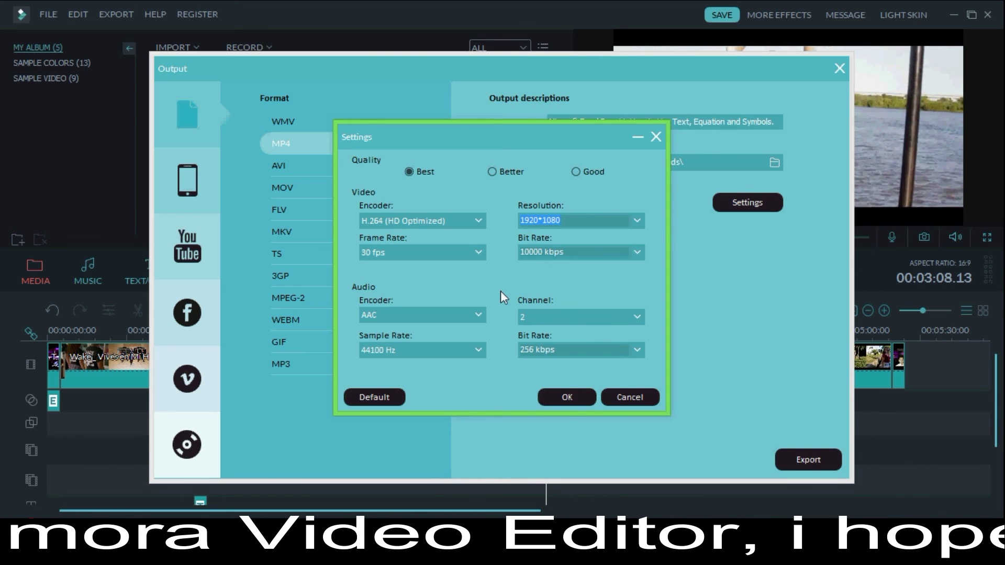
pyautogui.click(569, 399)
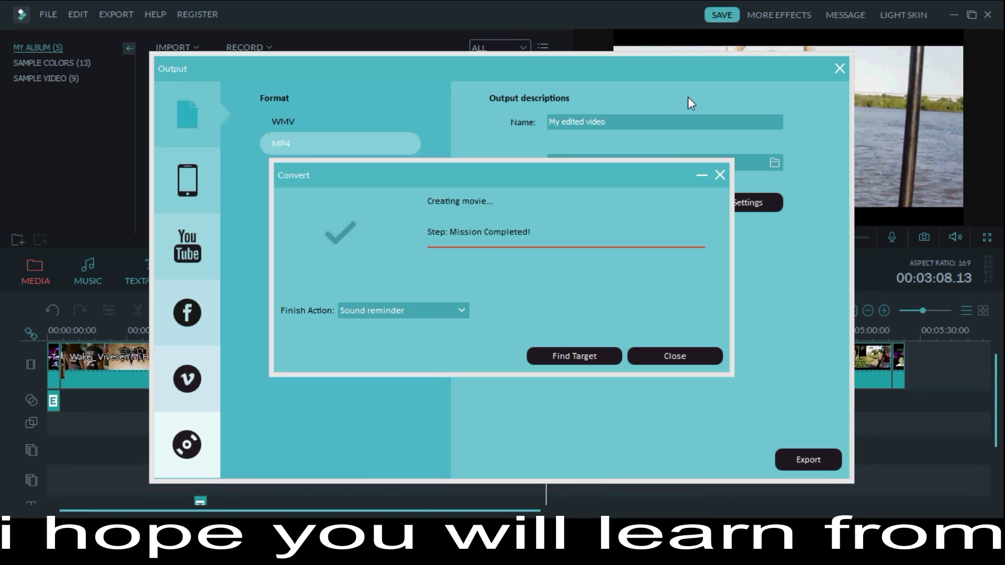
# Locate the exported movie in the Downloads folder and open My edited video in the media player
pyautogui.click(575, 356)
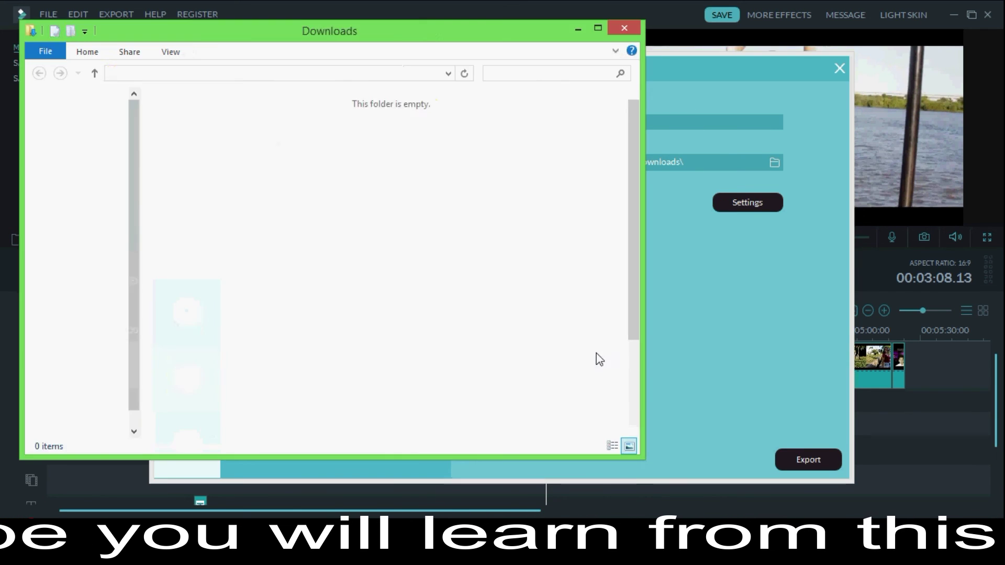
pyautogui.doubleClick(442, 32)
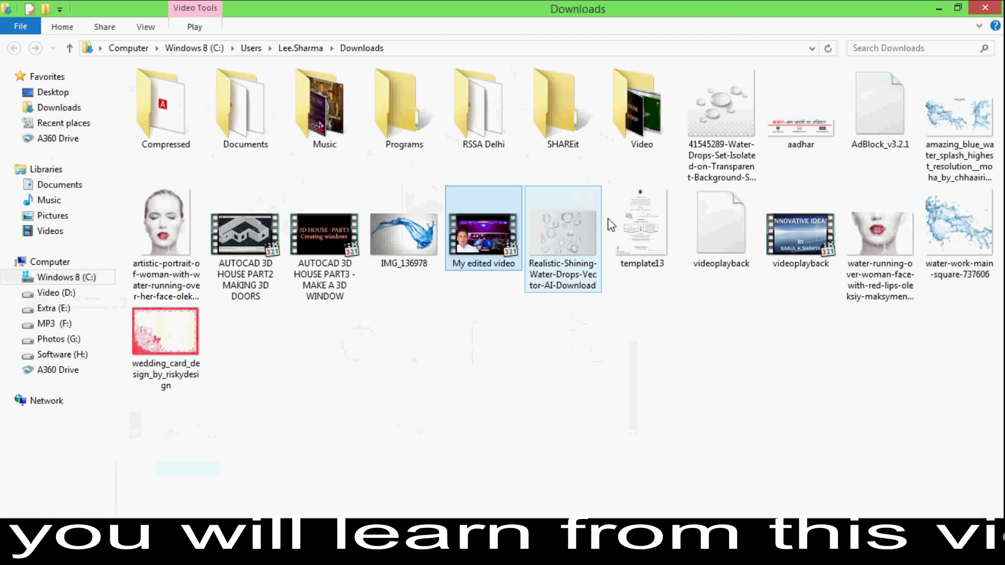
pyautogui.doubleClick(481, 228)
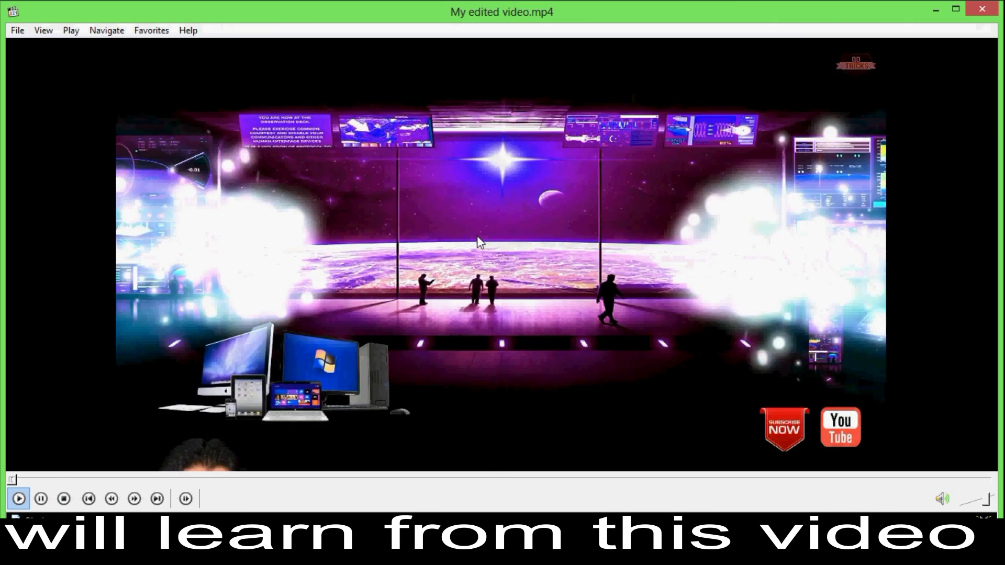
# Skim through My edited video at successive points up to near its end, view it briefly in full screen, and close the player
pyautogui.click(82, 480)
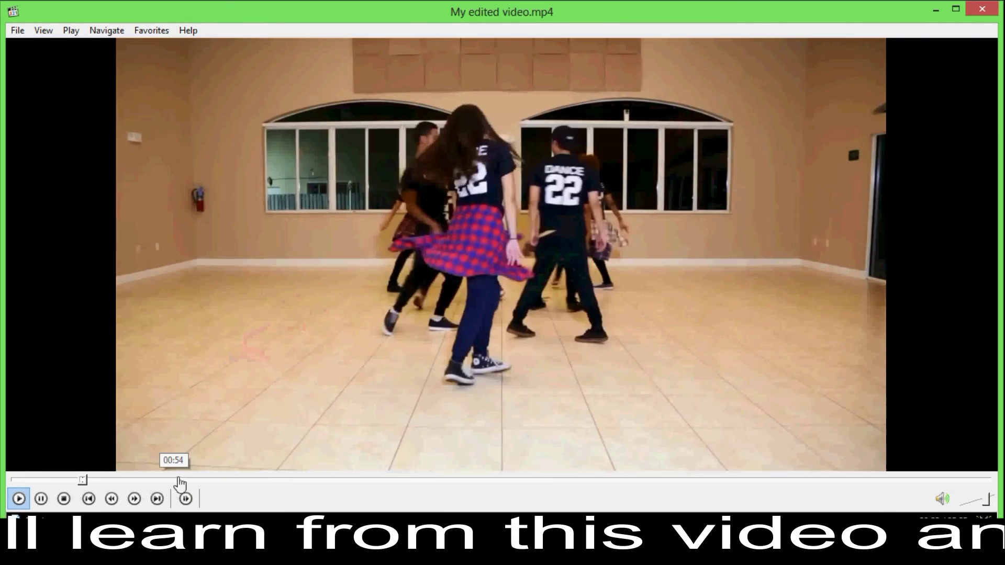
pyautogui.click(235, 480)
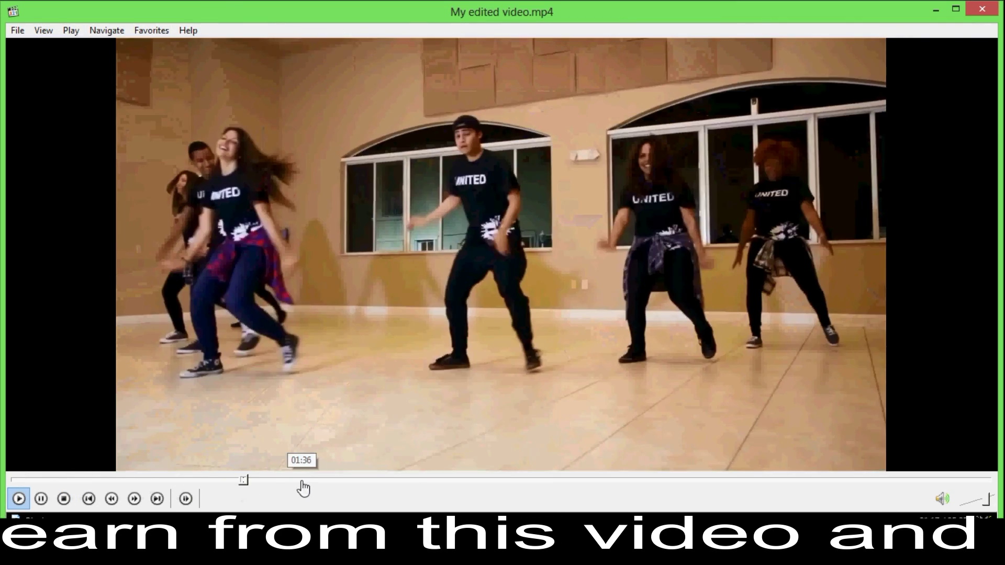
pyautogui.click(301, 481)
pyautogui.click(375, 481)
pyautogui.click(489, 480)
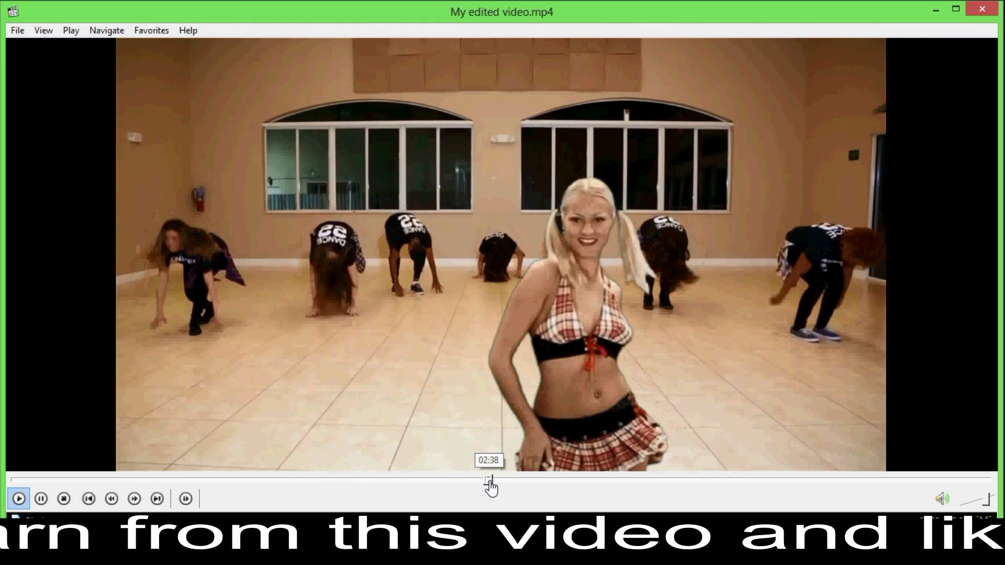
pyautogui.click(648, 480)
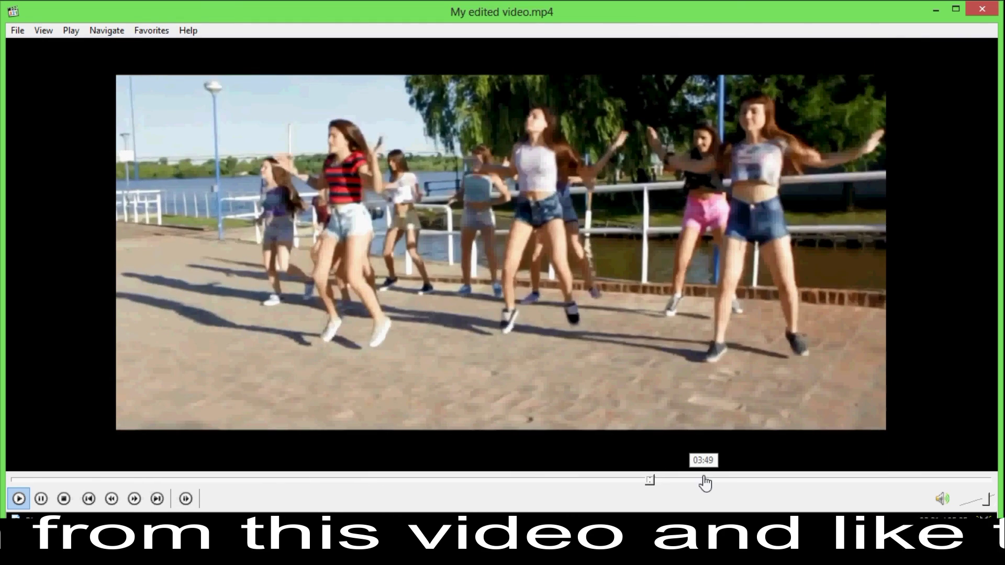
pyautogui.click(704, 480)
pyautogui.click(774, 481)
pyautogui.click(812, 481)
pyautogui.click(872, 481)
pyautogui.doubleClick(711, 292)
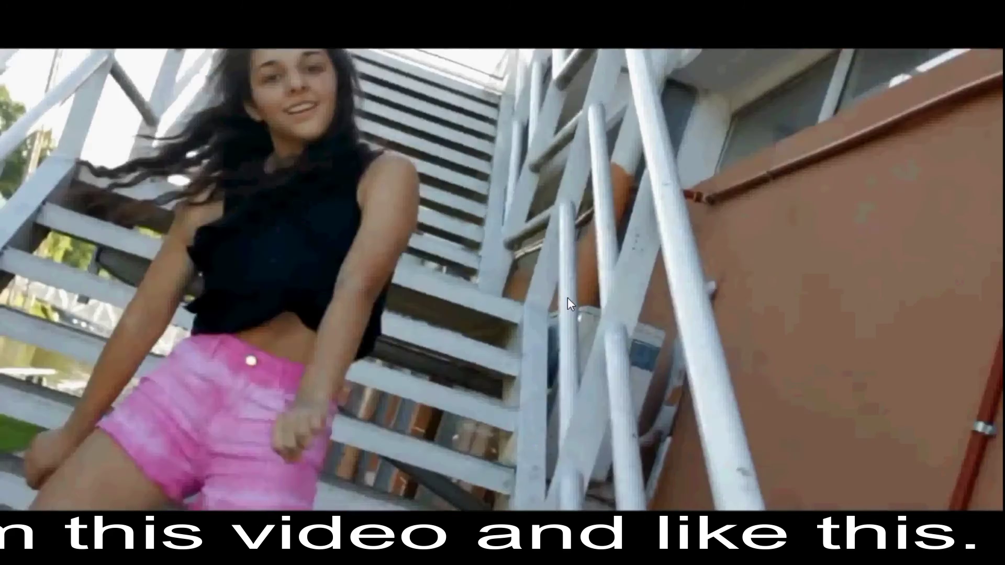
pyautogui.doubleClick(578, 282)
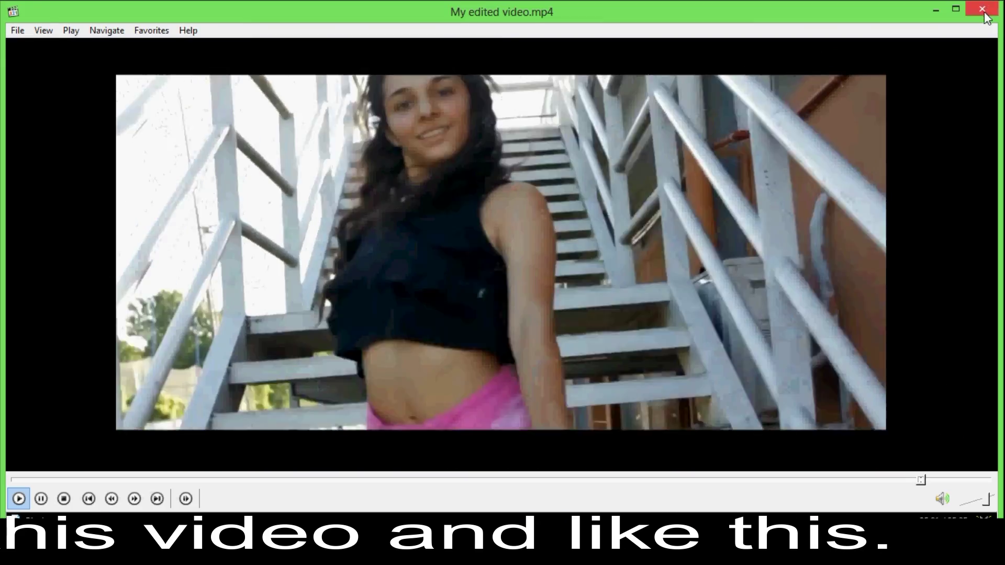
pyautogui.hotkey('alt', 'F4')
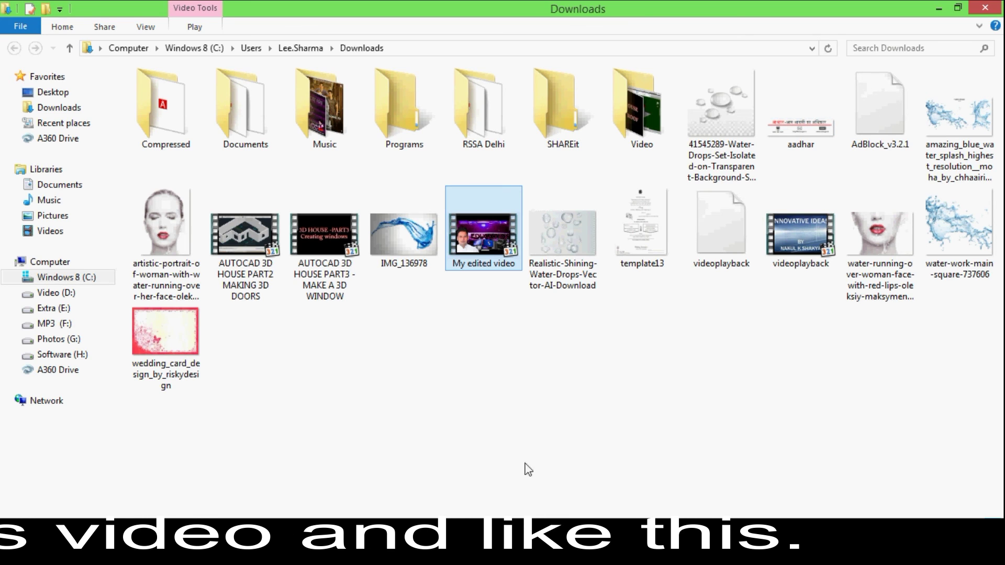